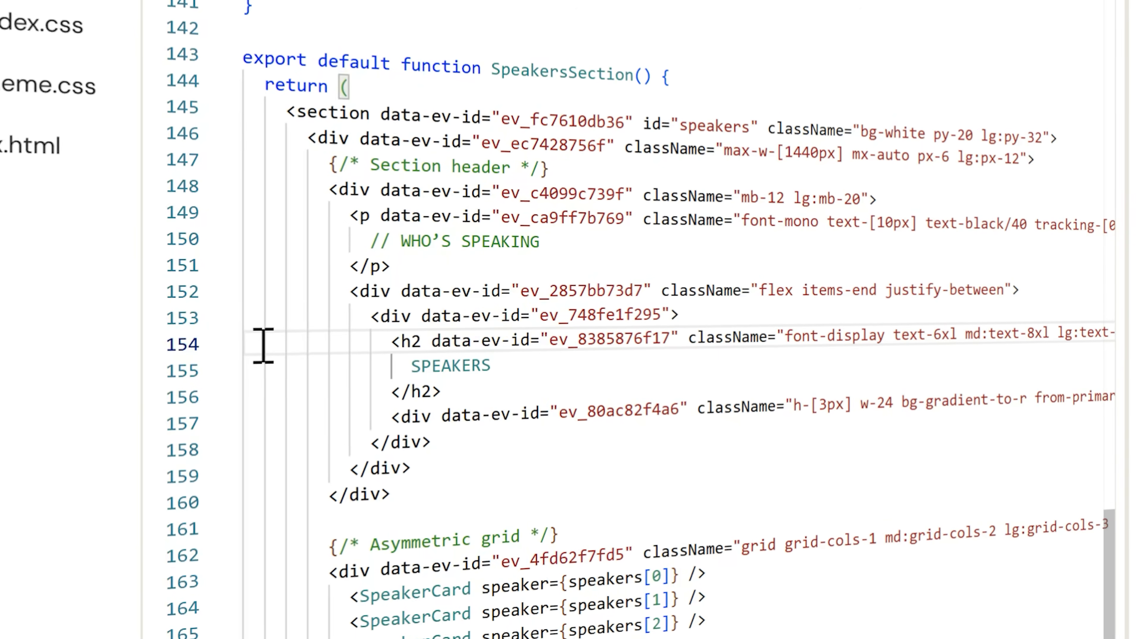
left_click_drag(224, 347, 612, 342)
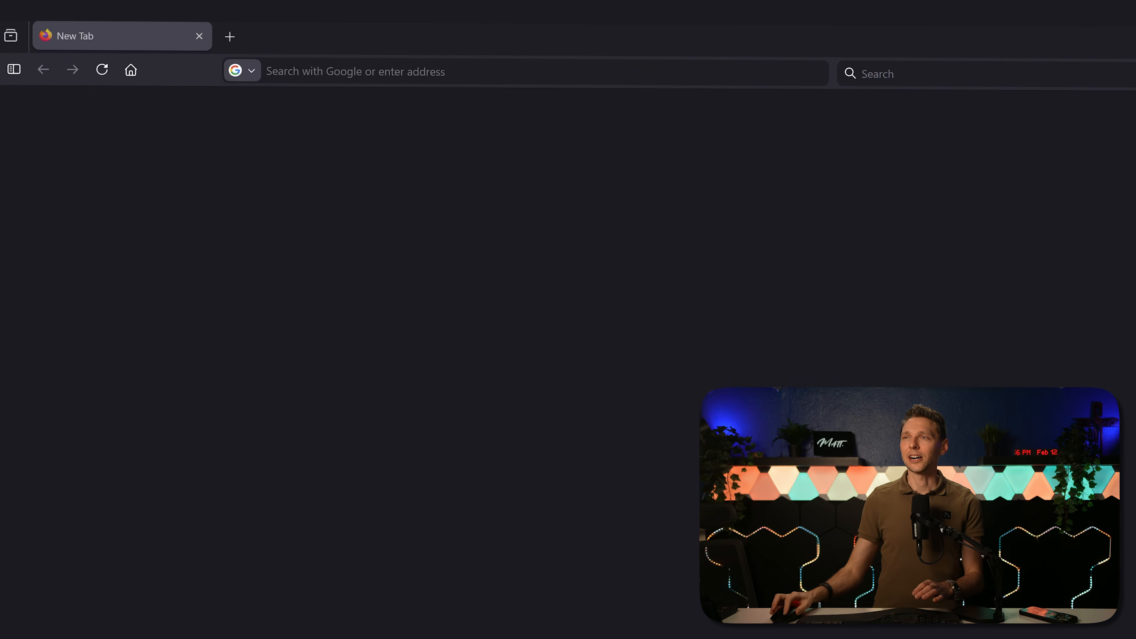
Step: Open the website matttutorials.com/sticklight in the browser
left_click(501, 72)
type("ma")
type("tttutorials.com/")
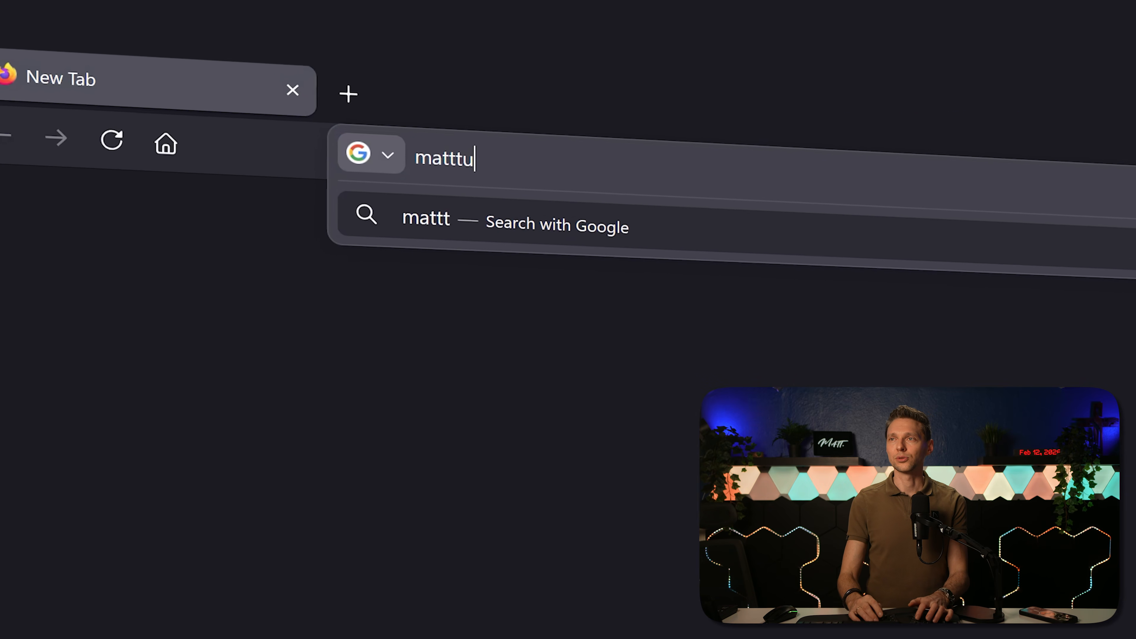
type("sticklight")
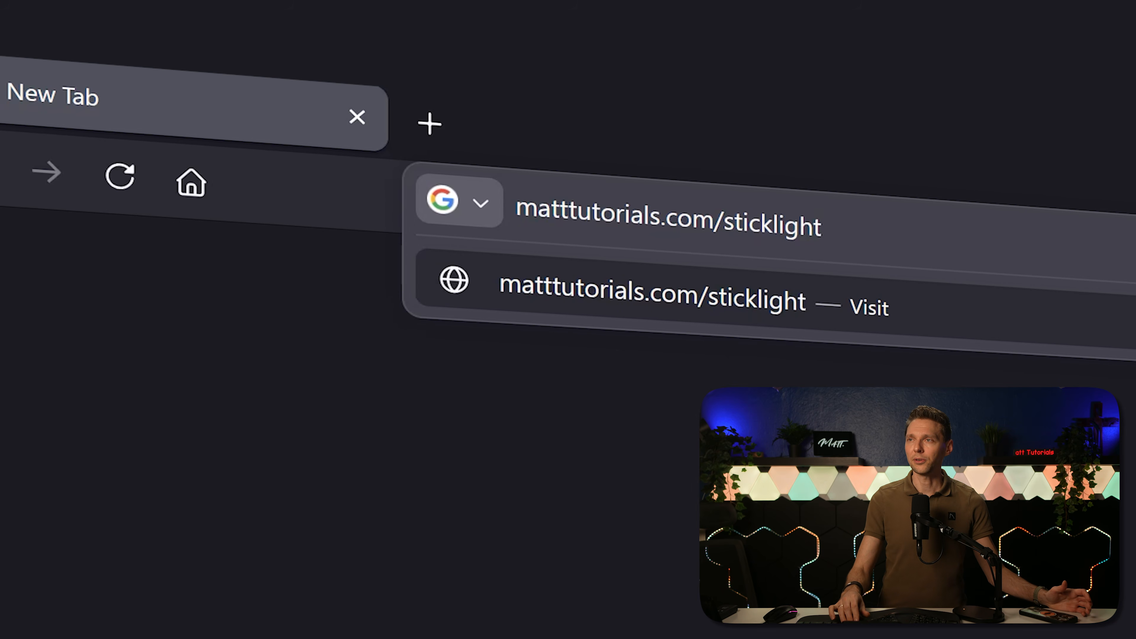
key("Return")
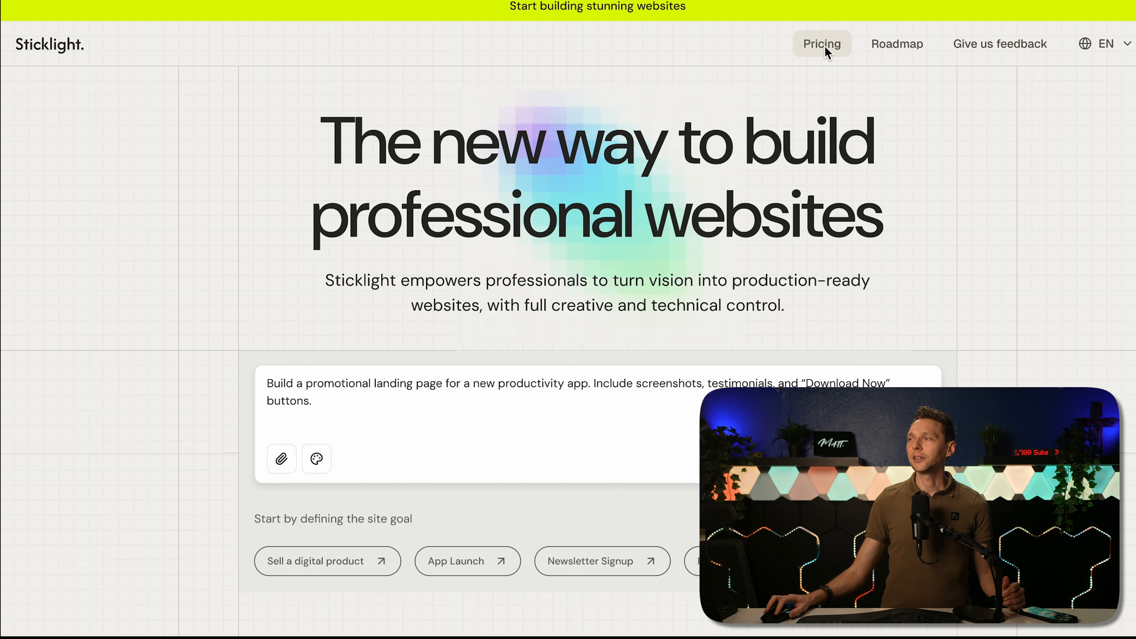
Step: Review the pricing plans, comparing monthly and yearly billing for Pro and its monthly credit options
left_click(824, 45)
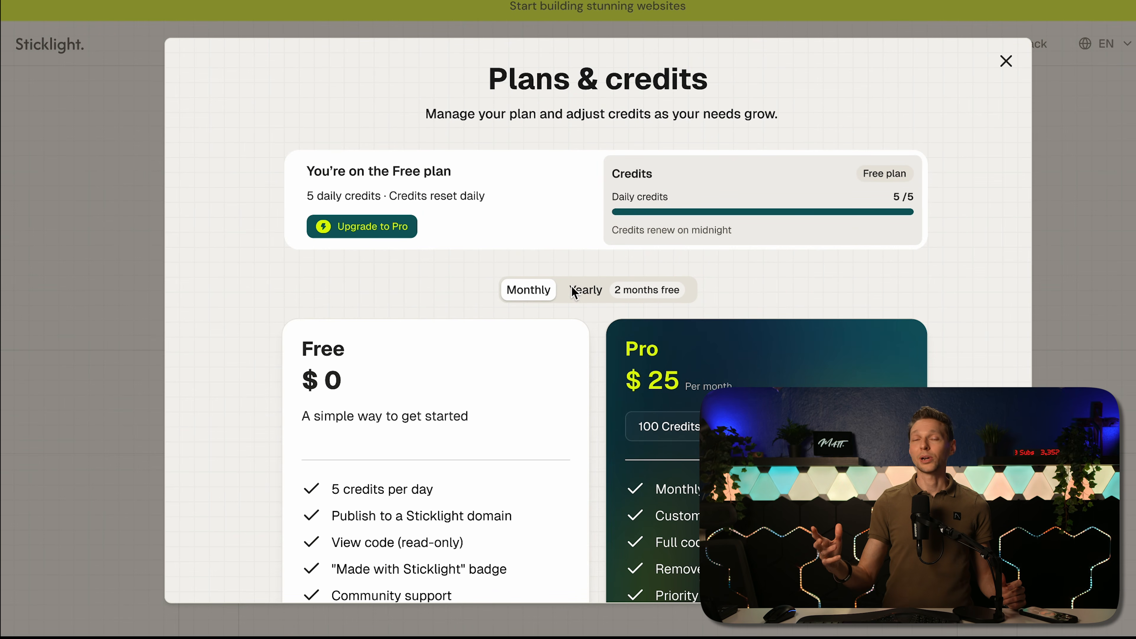
scroll(574, 388, "down", 3)
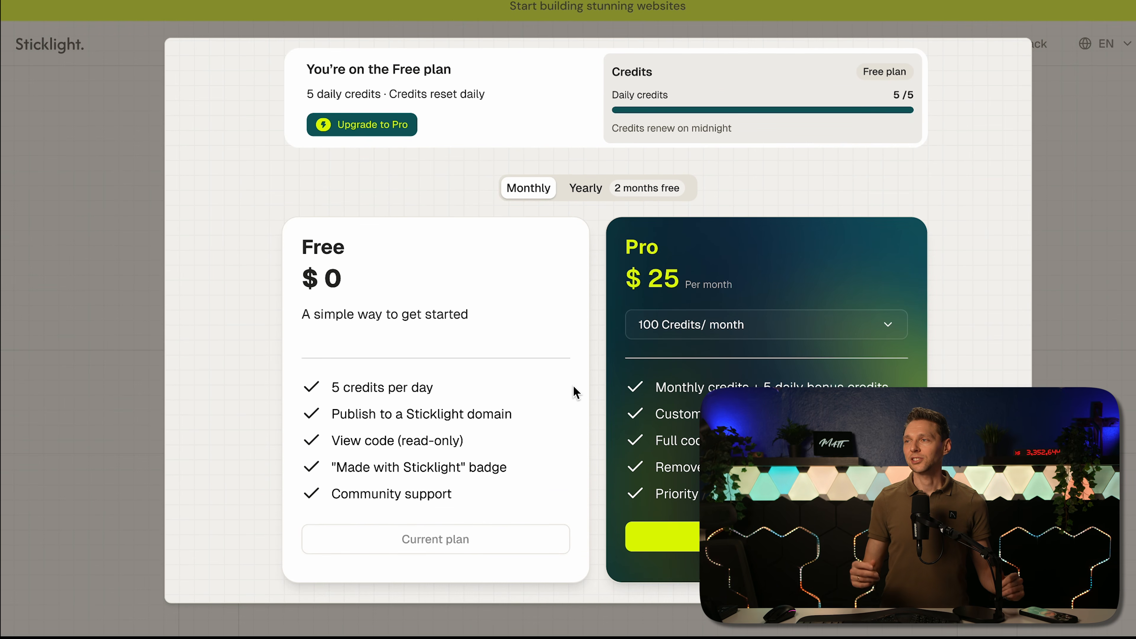
left_click(586, 188)
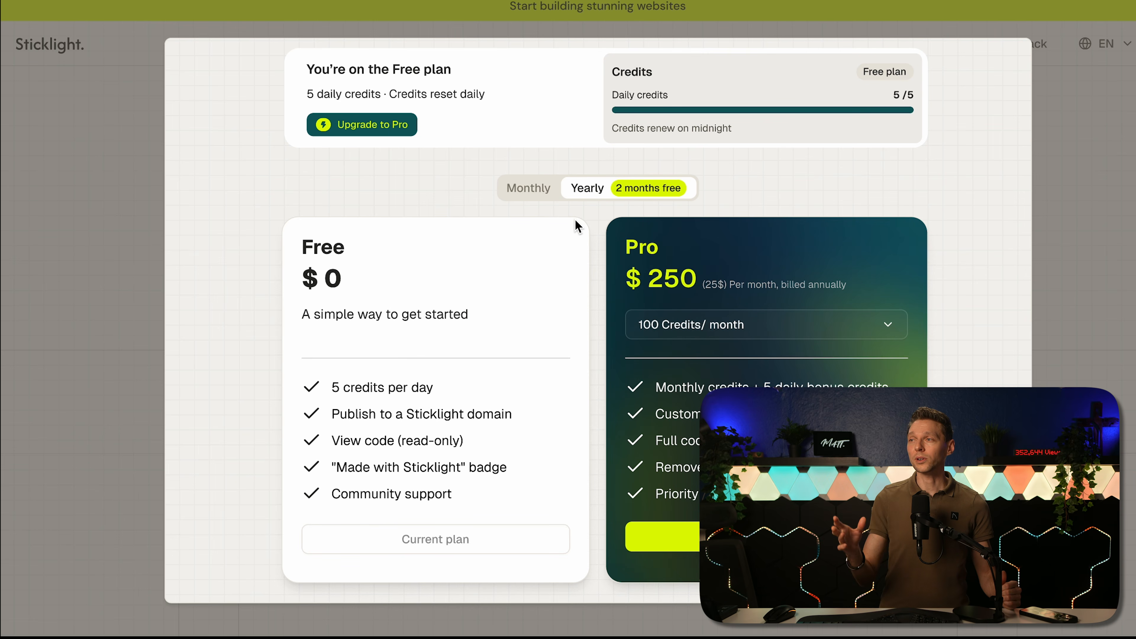
left_click(524, 195)
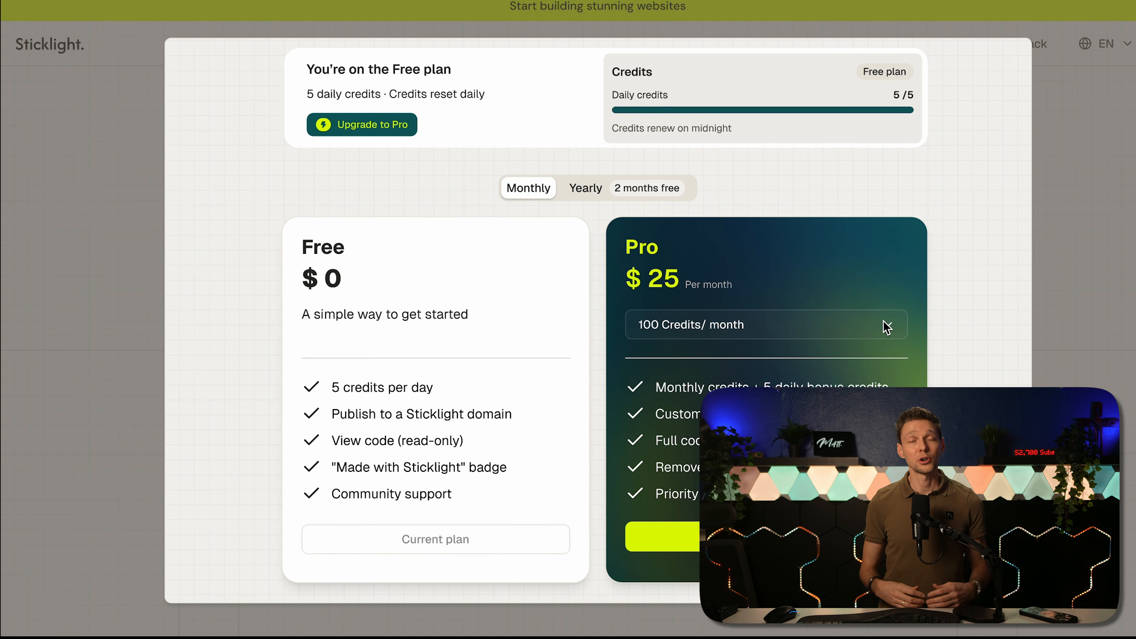
left_click(525, 196)
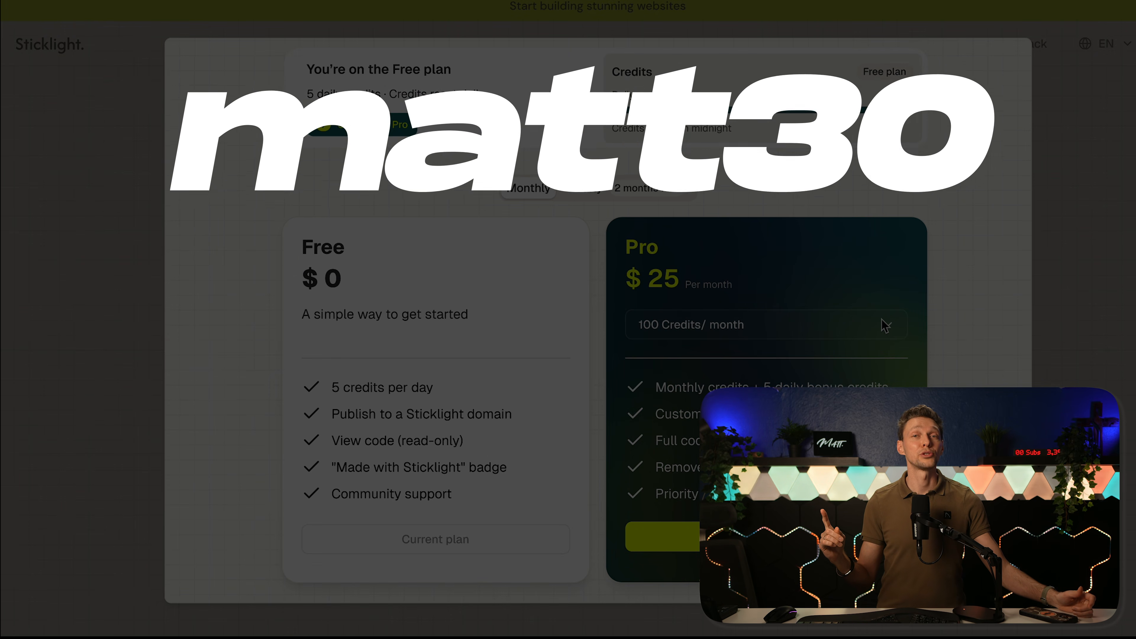
left_click(883, 323)
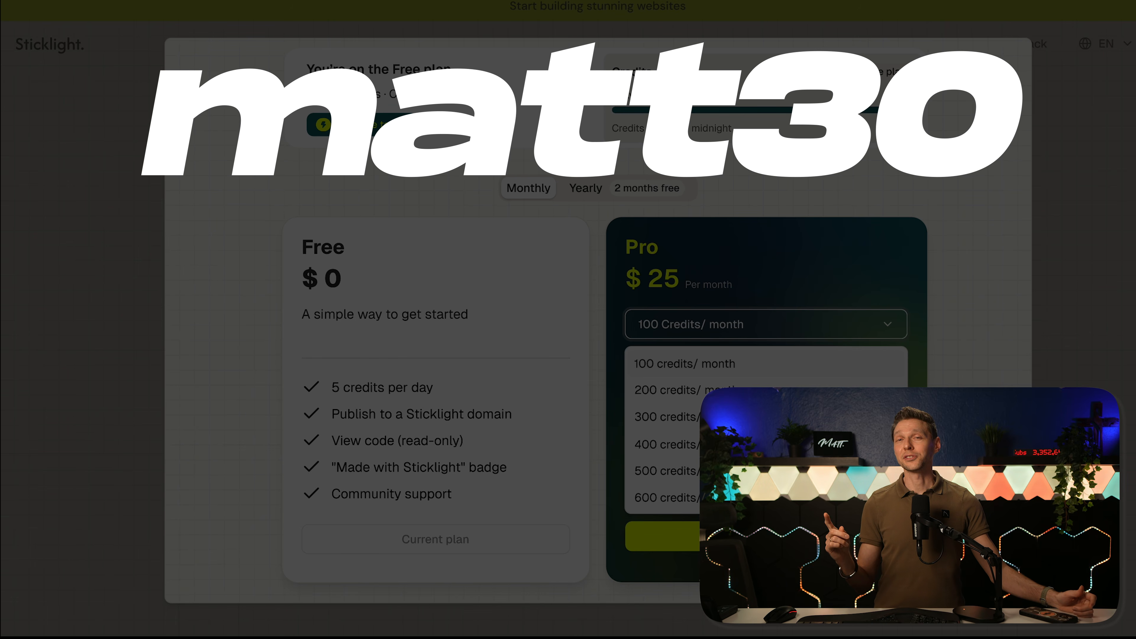
left_click(805, 390)
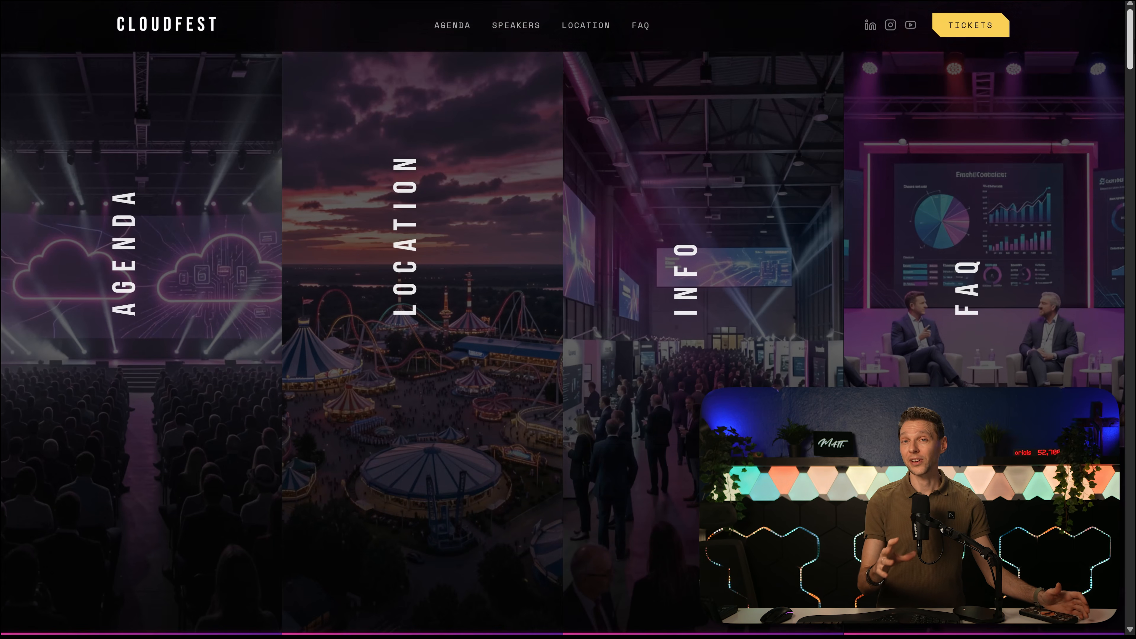
Step: Look through the CloudFest example landing page, including its accordion and video sections
scroll(1120, 104, "down", 10)
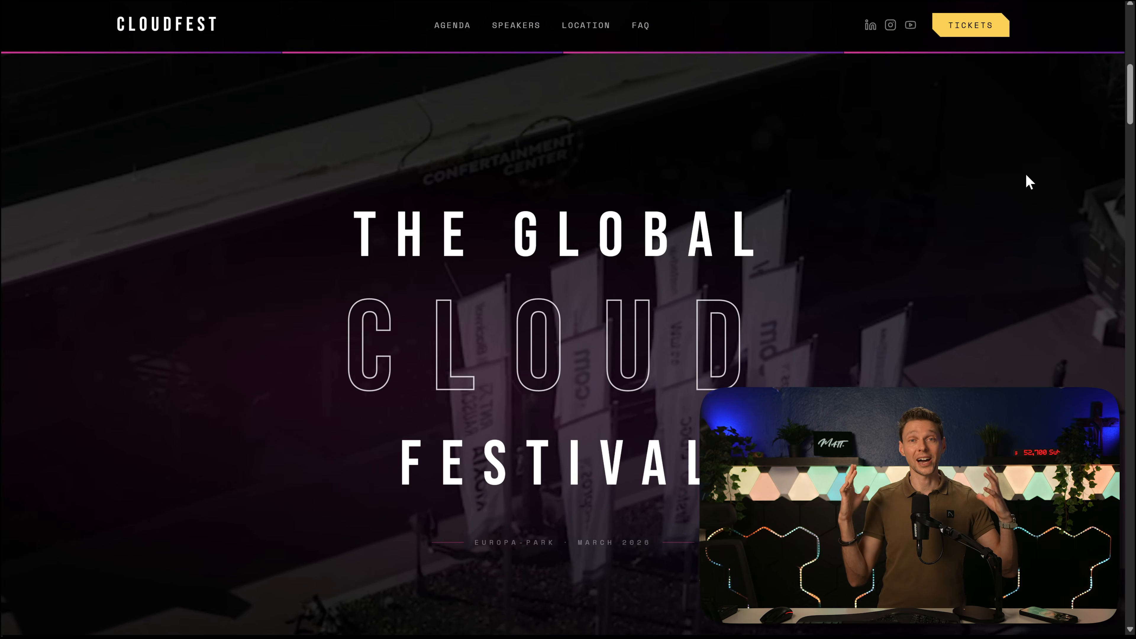
scroll(1025, 197, "down", 5)
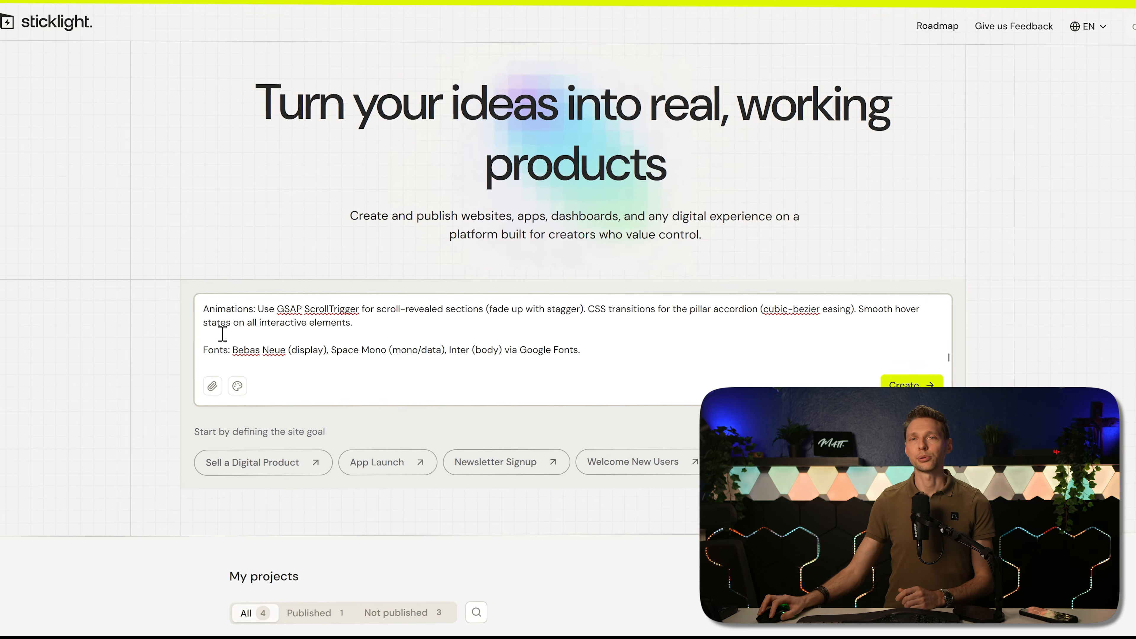
Step: Read the start of the site prompt, examining the CloudFest 2026 description, the accent color palette and the visual effects
middle_click(429, 350)
scroll(428, 327, "up", 10)
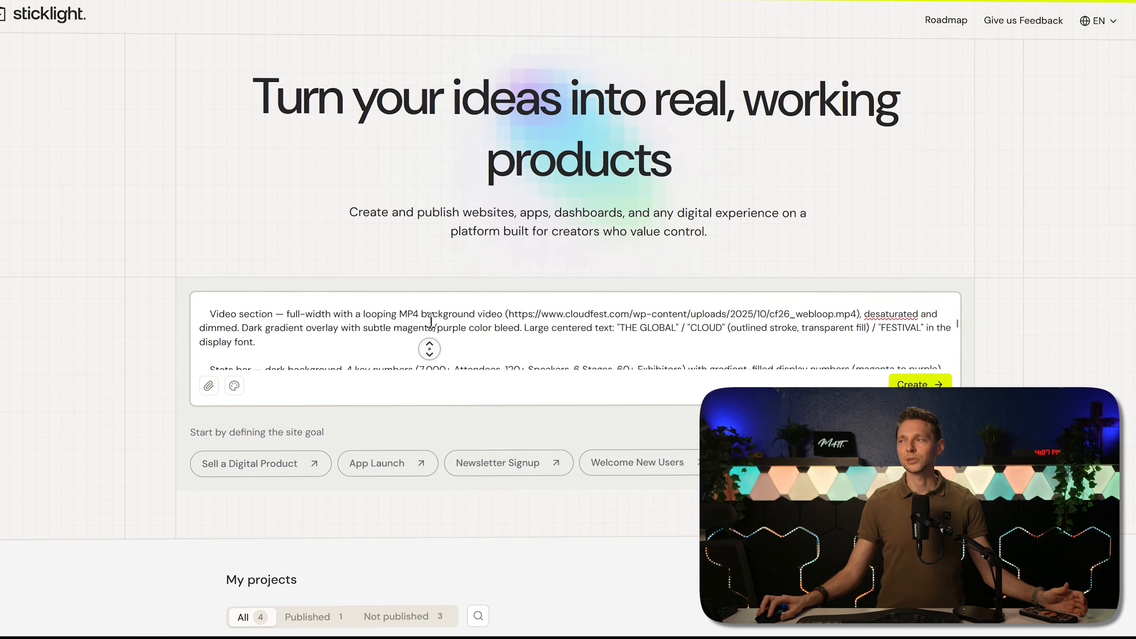
middle_click(429, 323)
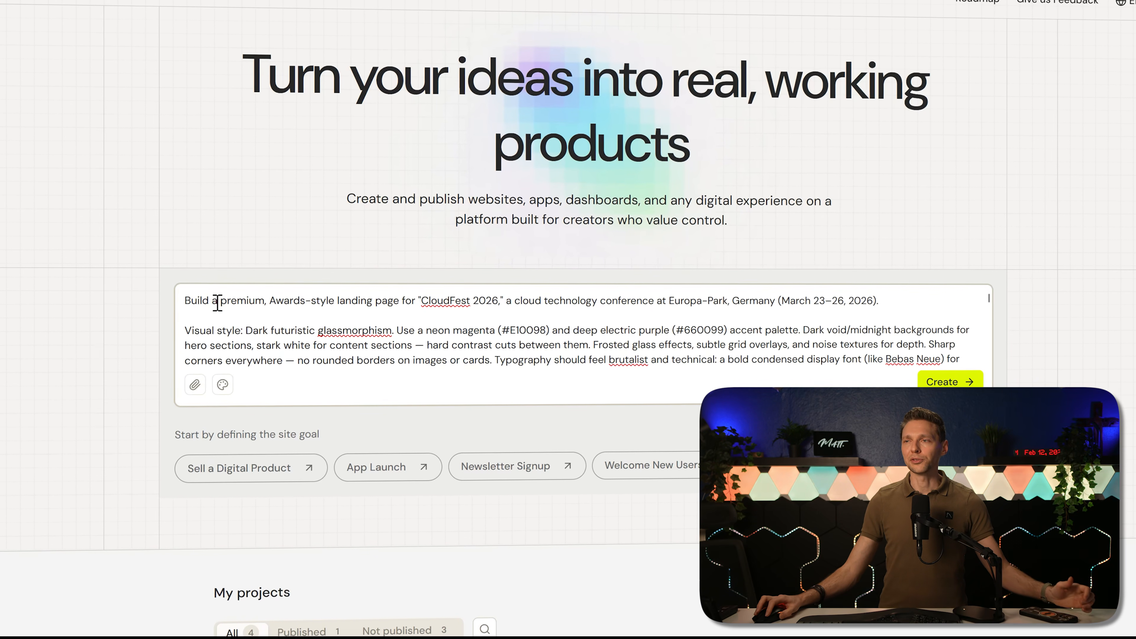
left_click_drag(423, 298, 500, 300)
left_click(501, 299)
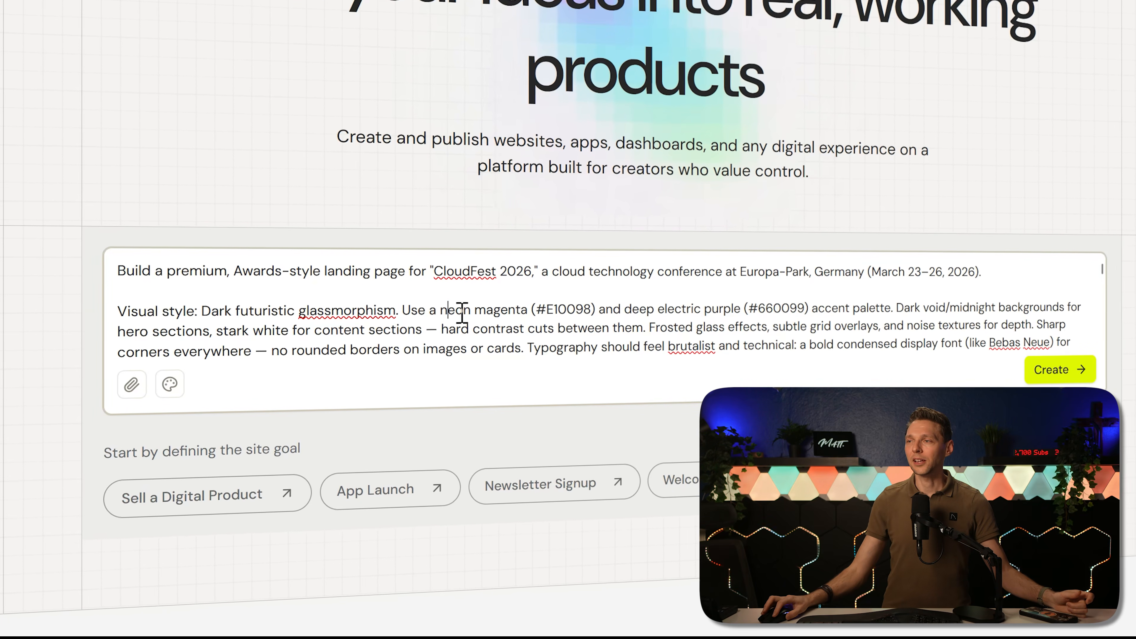
left_click_drag(440, 311, 584, 308)
left_click(515, 310)
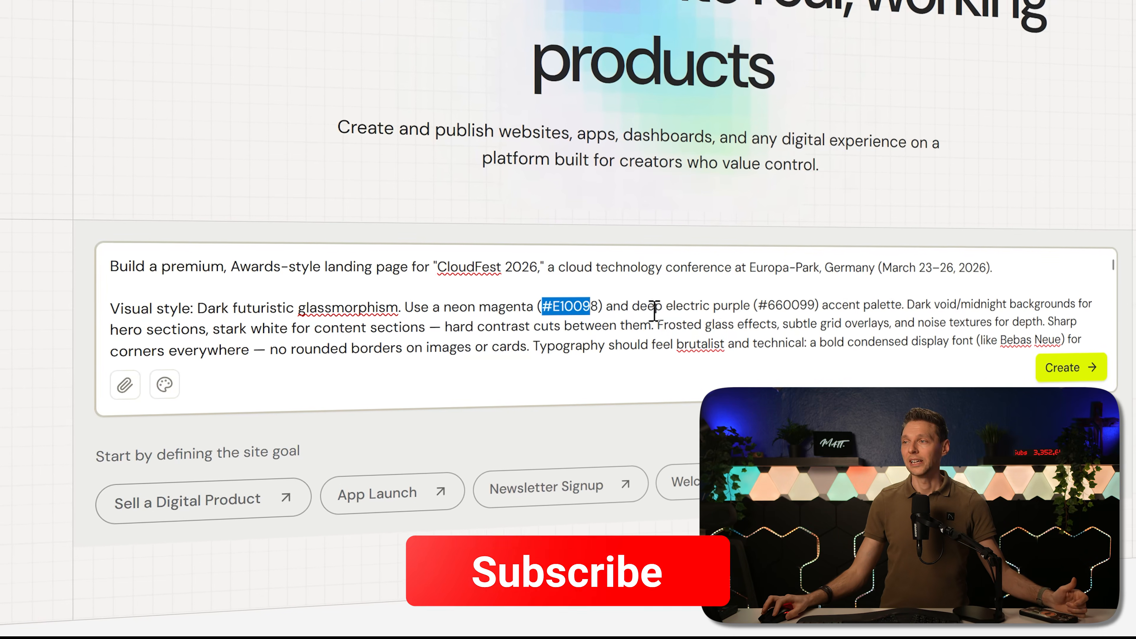
left_click(748, 306)
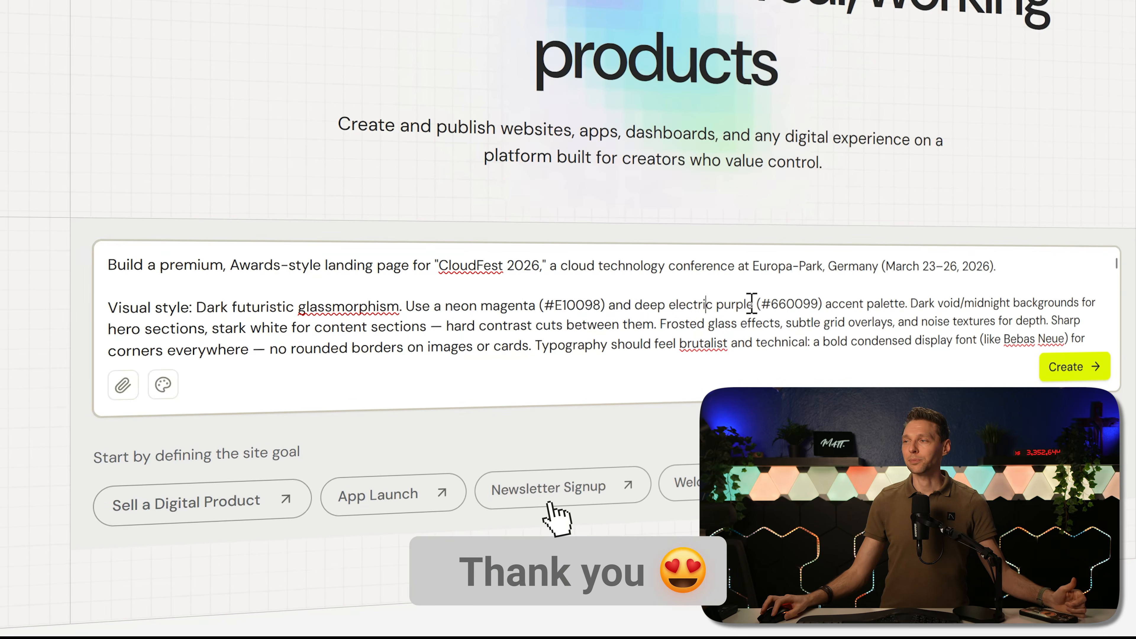
left_click_drag(760, 306, 904, 301)
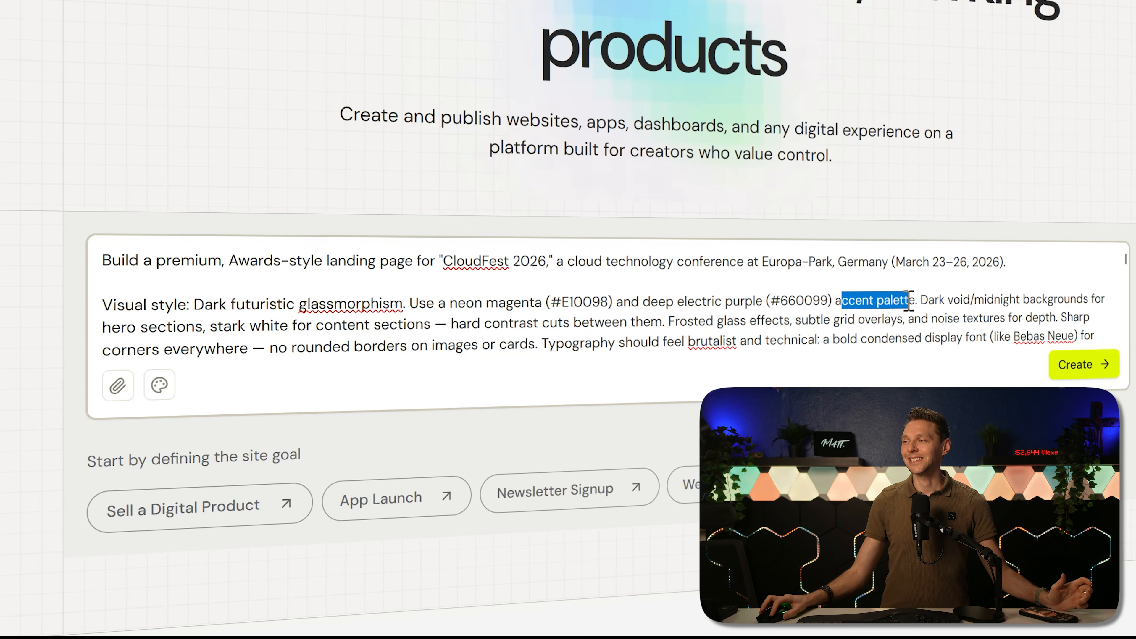
left_click(929, 298)
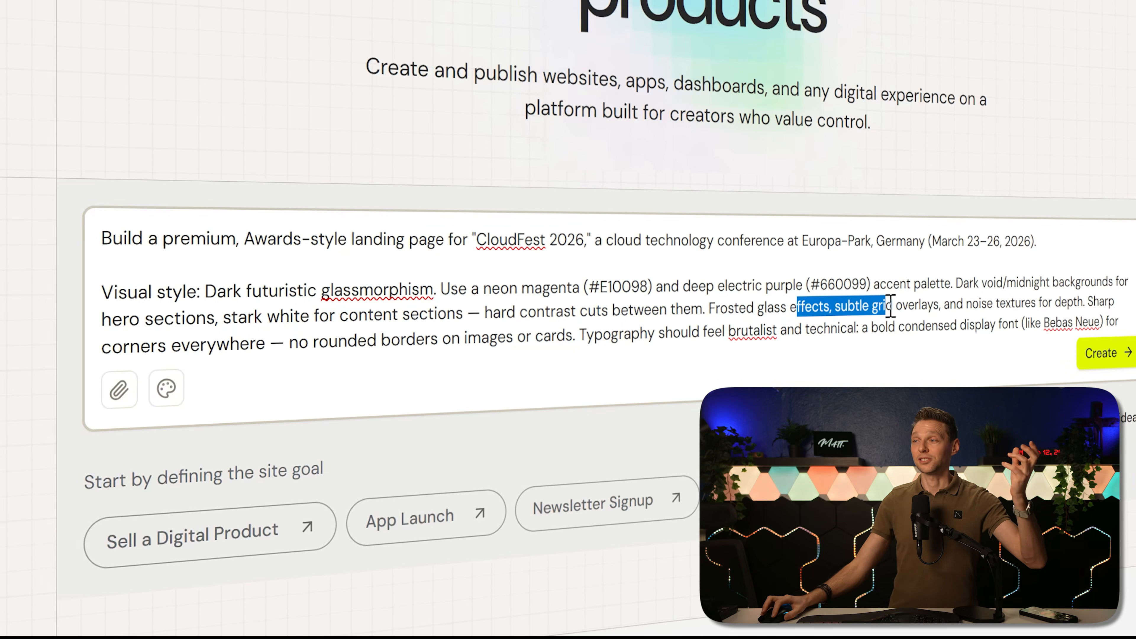
left_click_drag(890, 306, 920, 305)
left_click(930, 307)
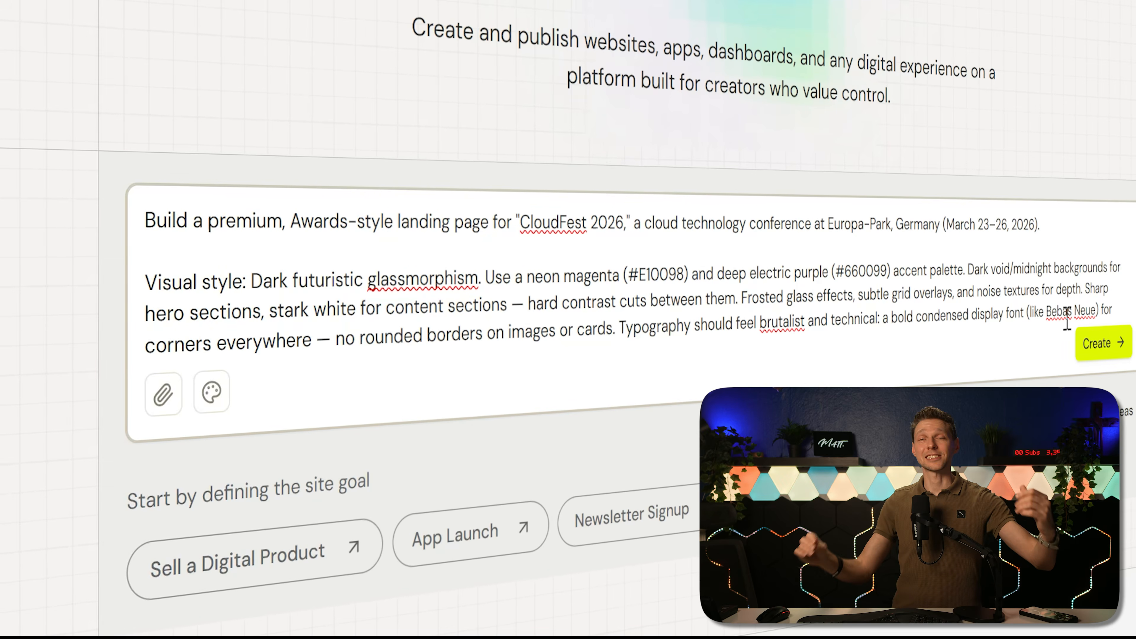
Step: Examine the prompt's section list, reading the sticky dark navigation description through its logo, links and TICKETS button
scroll(1046, 253, "down", 3)
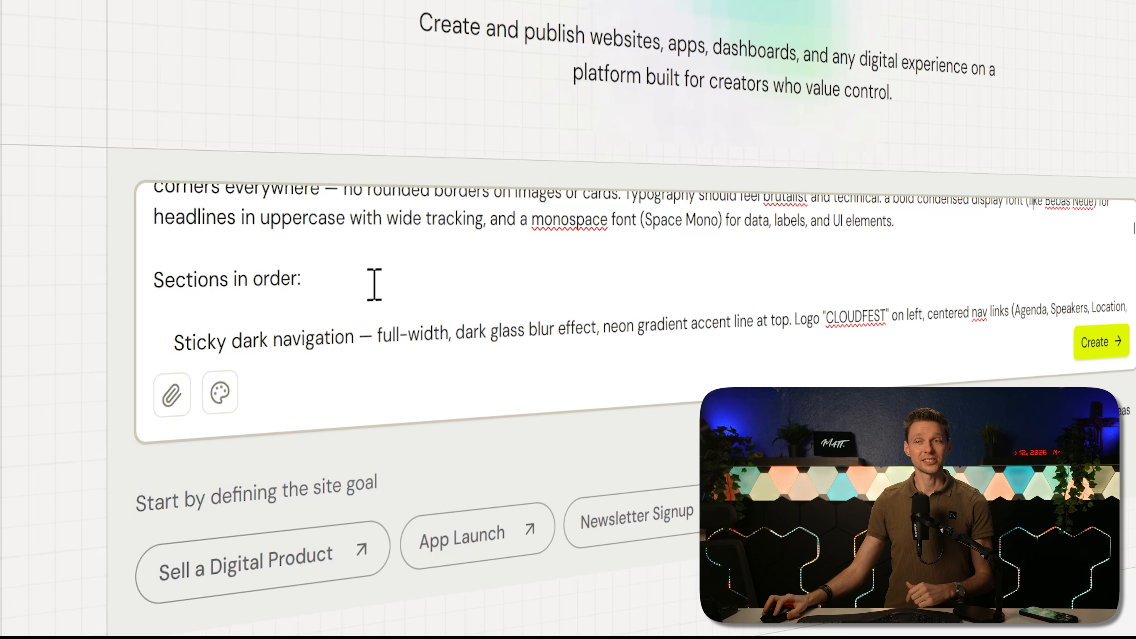
scroll(407, 315, "down", 1)
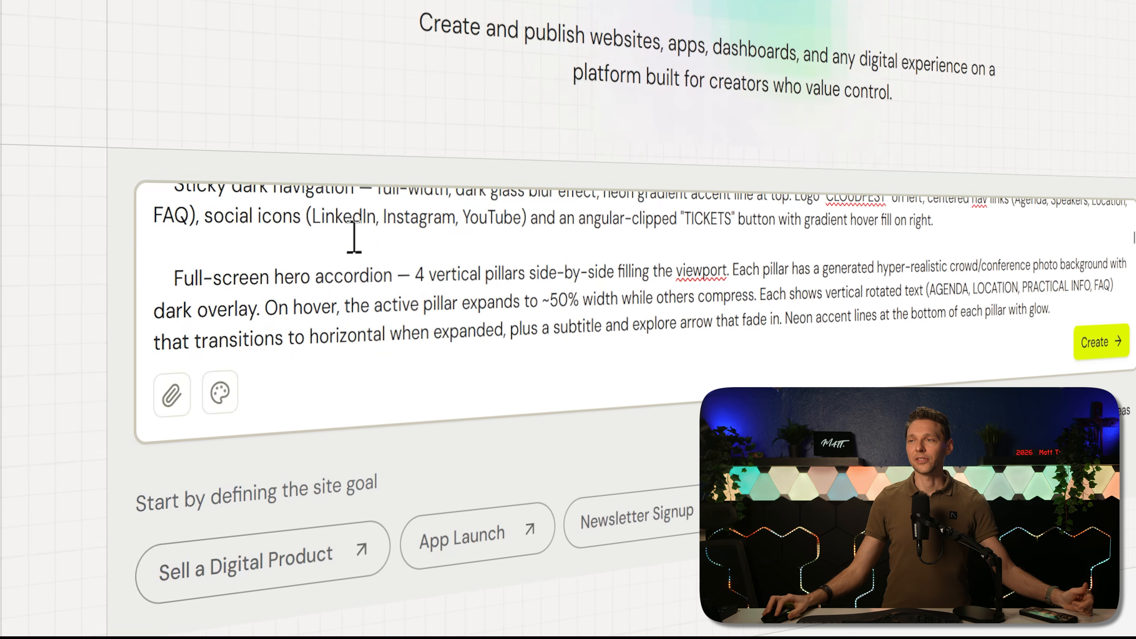
scroll(370, 320, "up", 1)
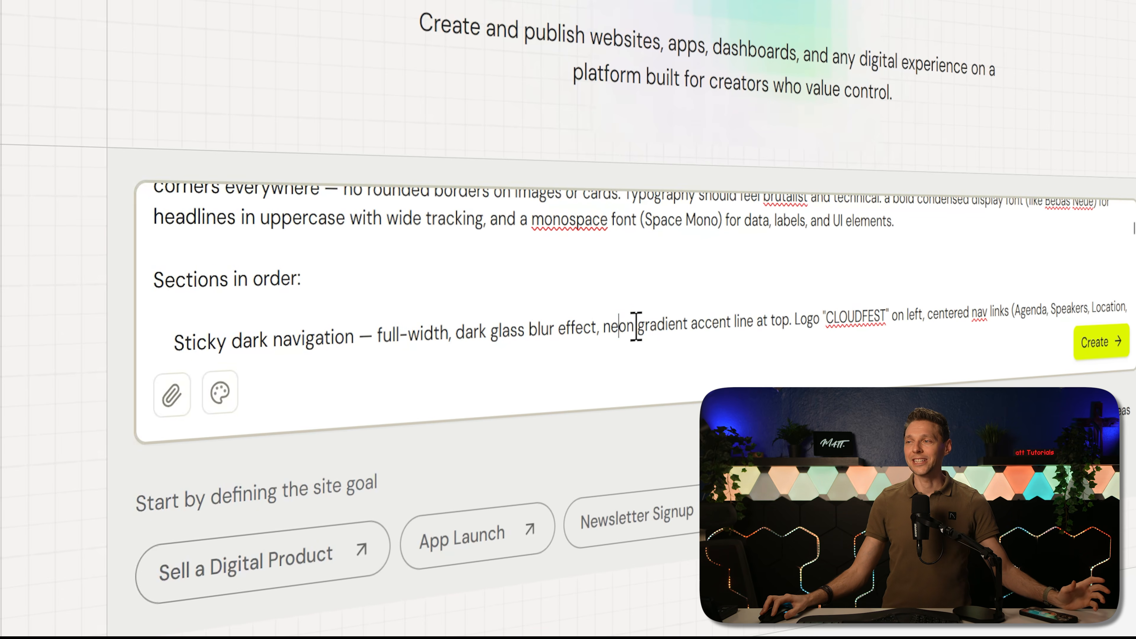
left_click_drag(636, 334, 917, 311)
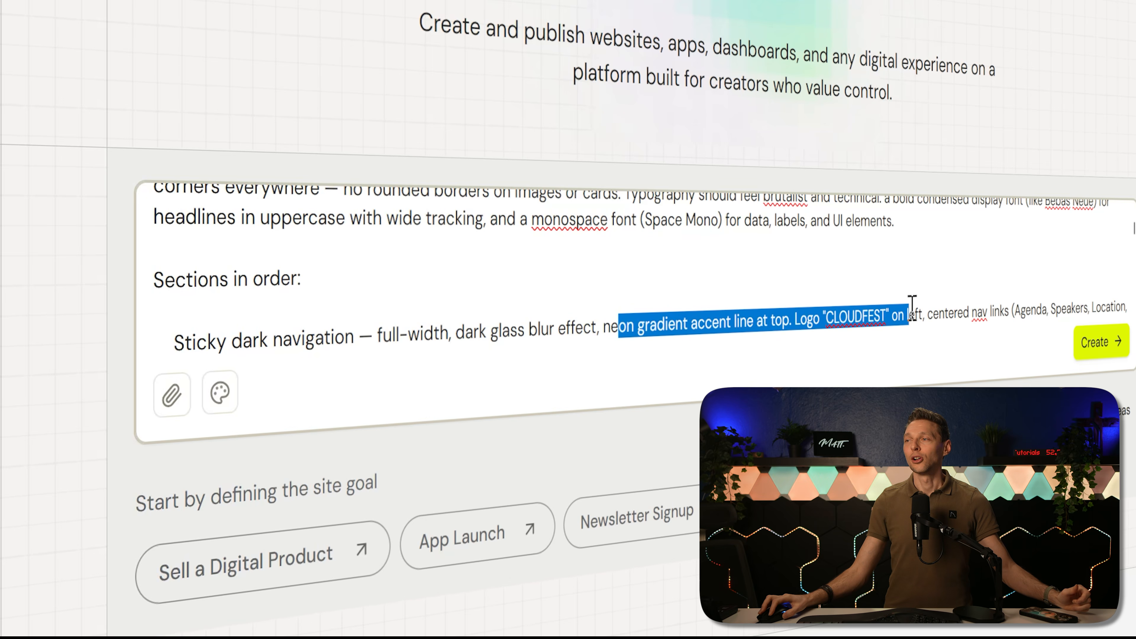
left_click(879, 305)
left_click(996, 295)
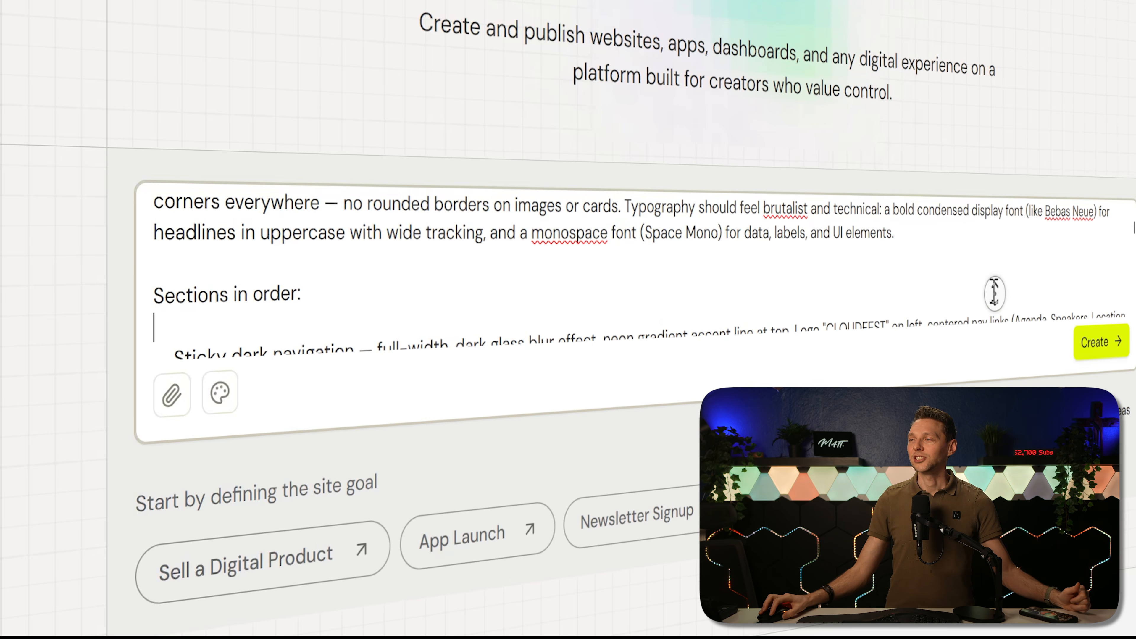
scroll(996, 295, "down", 1)
left_click(999, 287)
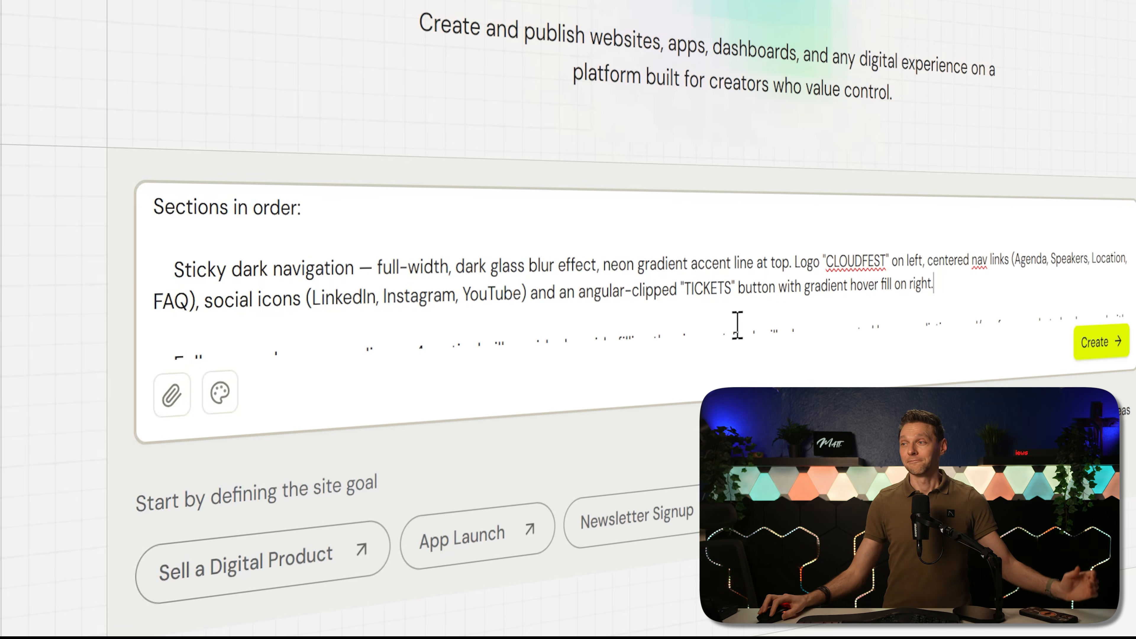
Step: Read the rest of the prompt, covering the hero accordion, video section, animations and fonts
scroll(936, 269, "down", 3)
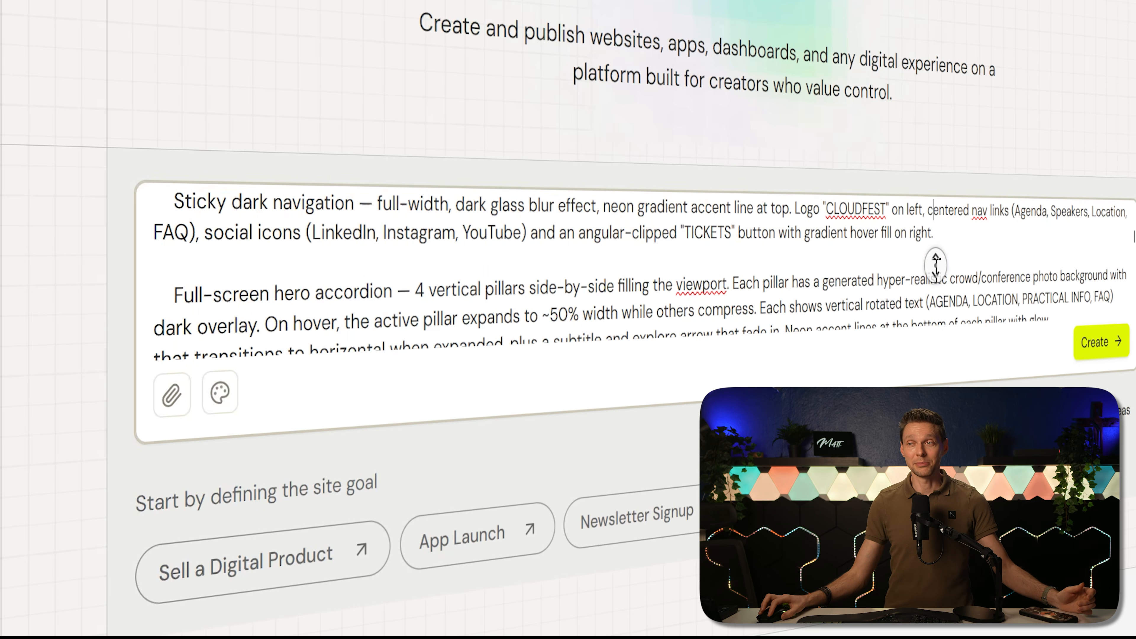
scroll(935, 264, "down", 5)
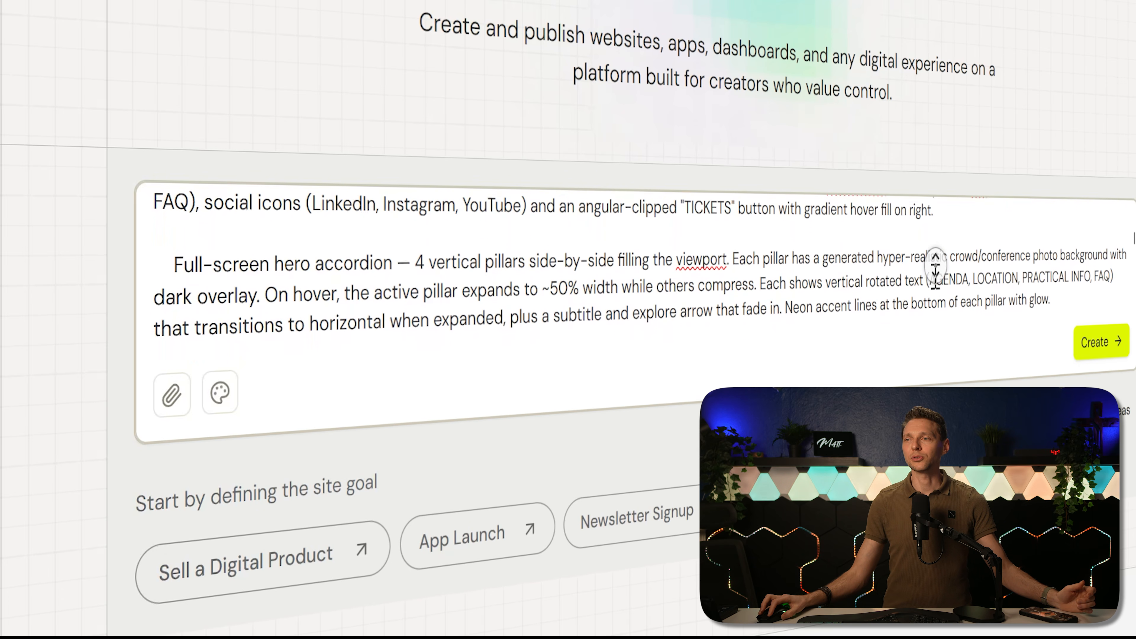
scroll(935, 269, "down", 2)
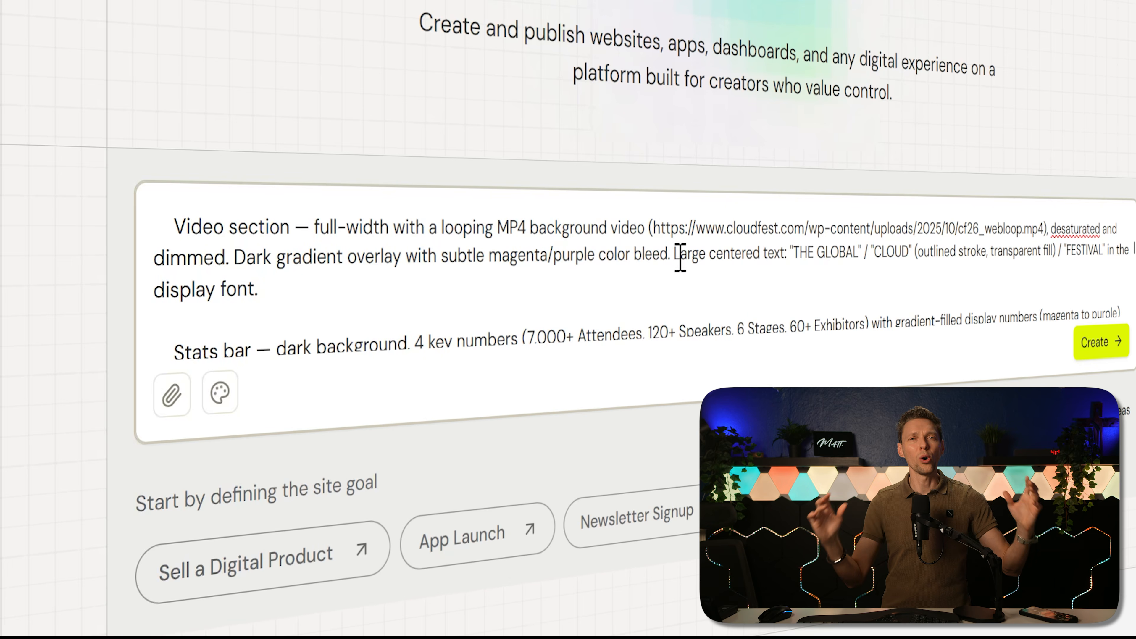
scroll(729, 250, "down", 15)
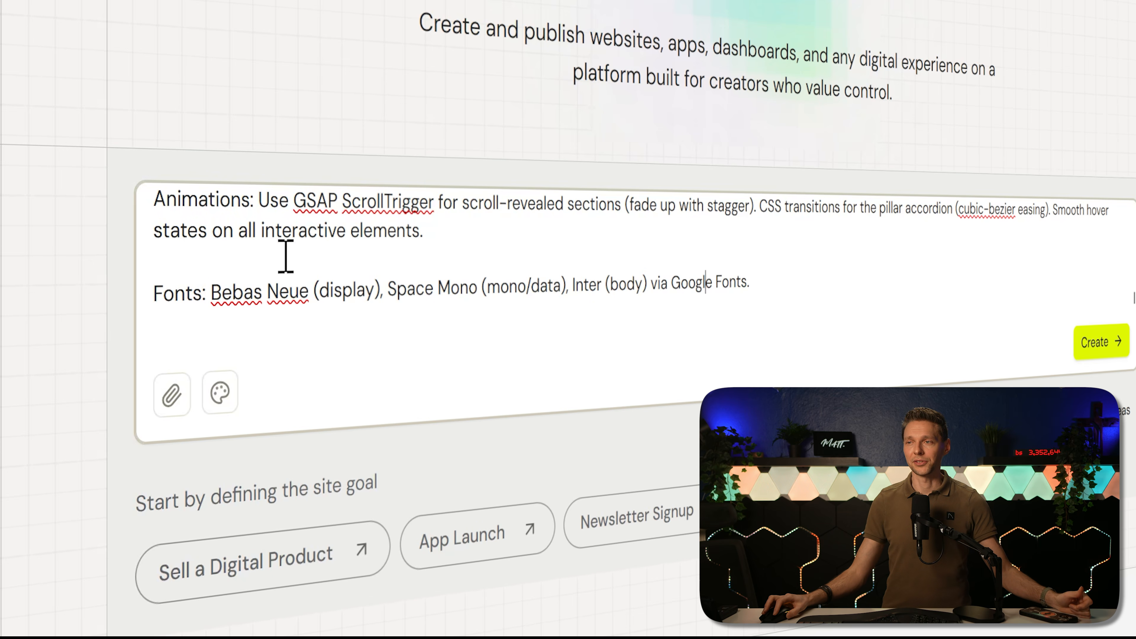
left_click_drag(212, 289, 655, 285)
left_click(409, 285)
left_click(577, 290)
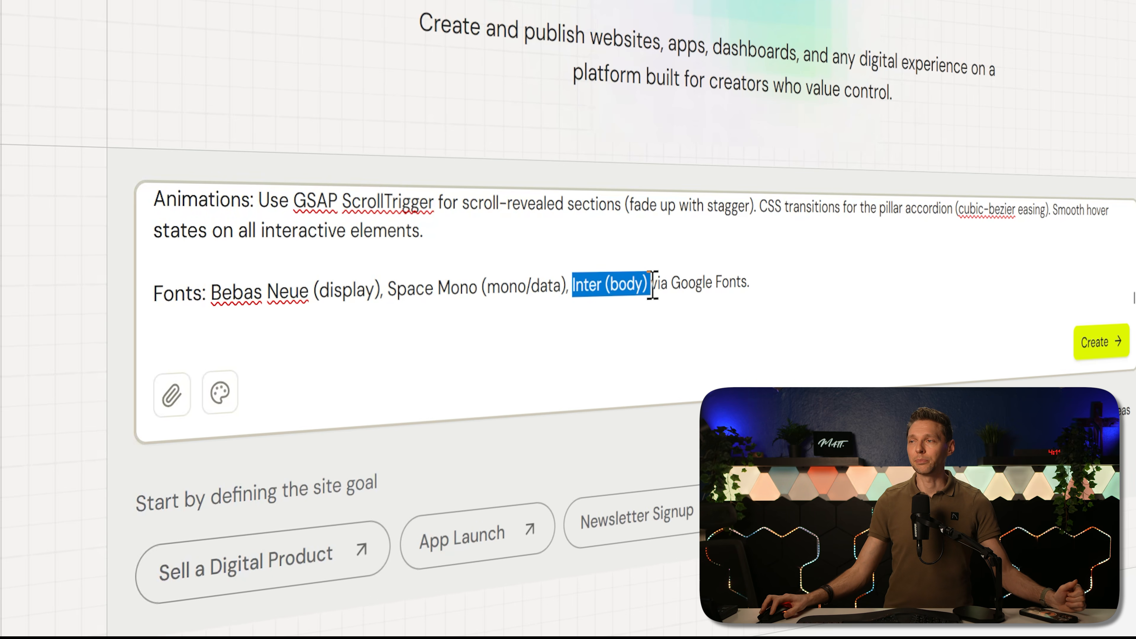
Step: Submit the finished prompt to generate the CloudFest 2026 landing page
left_click(756, 281)
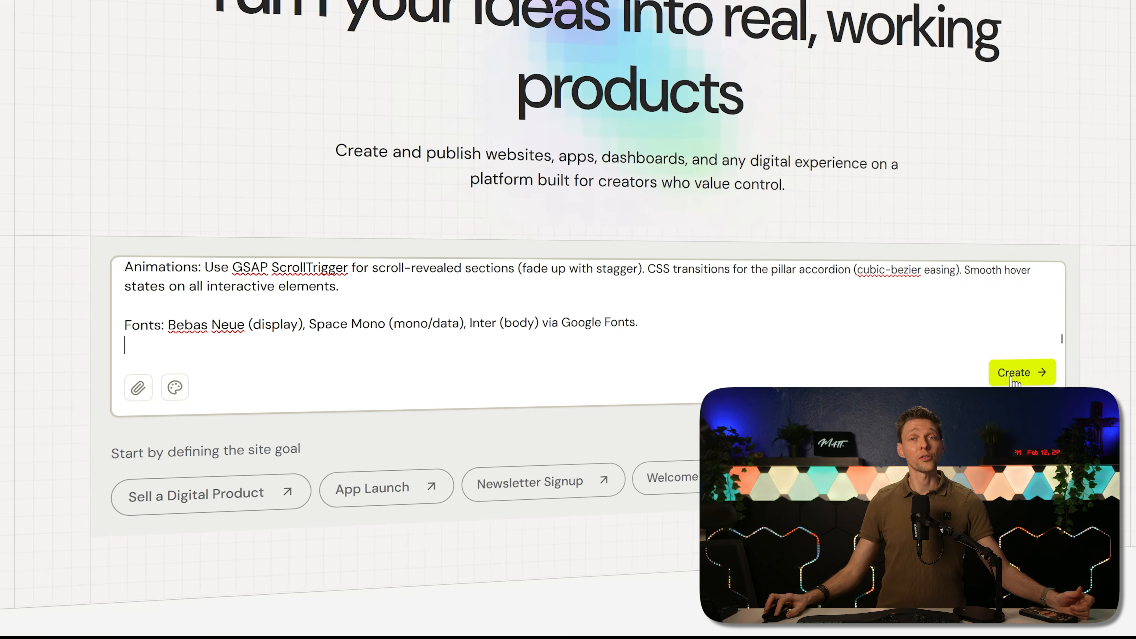
left_click(1014, 378)
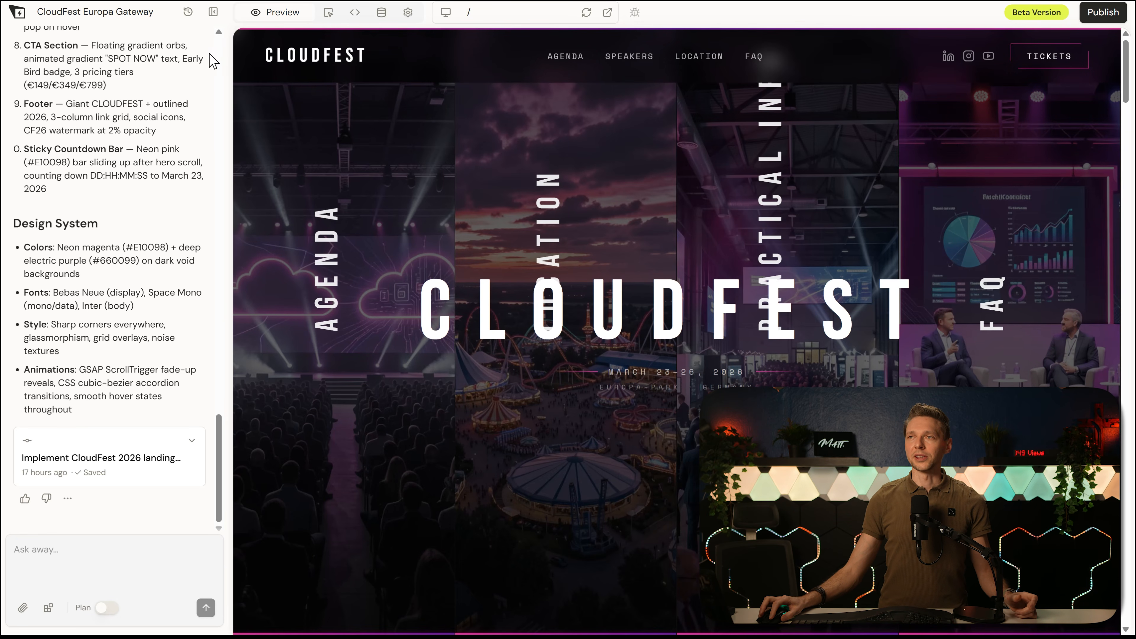
left_click(214, 18)
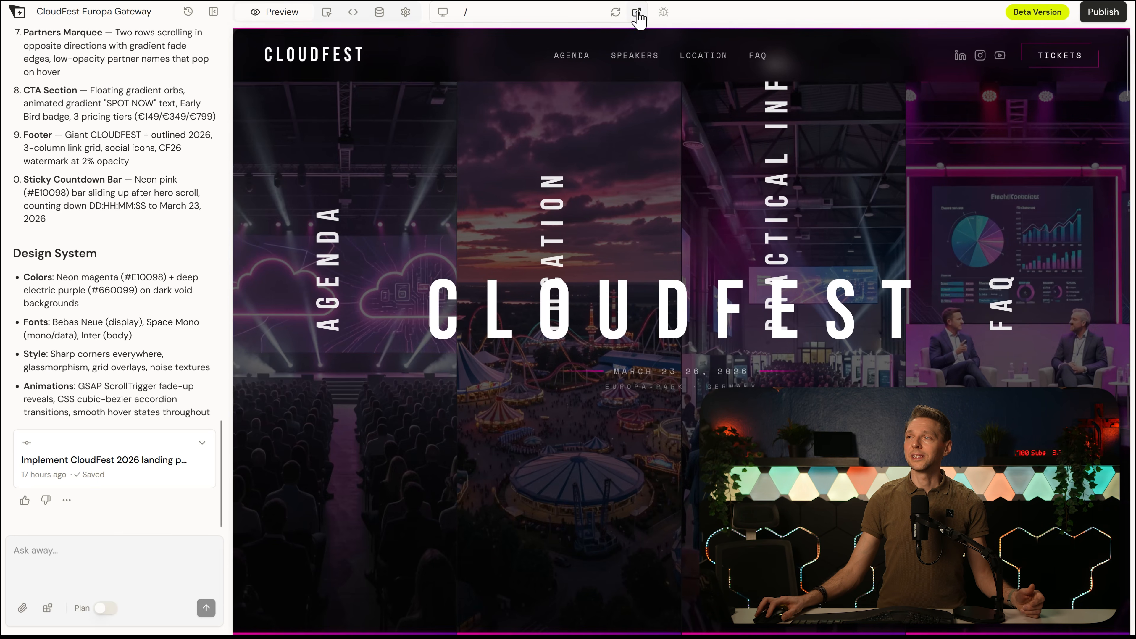
Step: Open the generated CloudFest landing page in its own browser tab and display it in full-screen mode
left_click(637, 12)
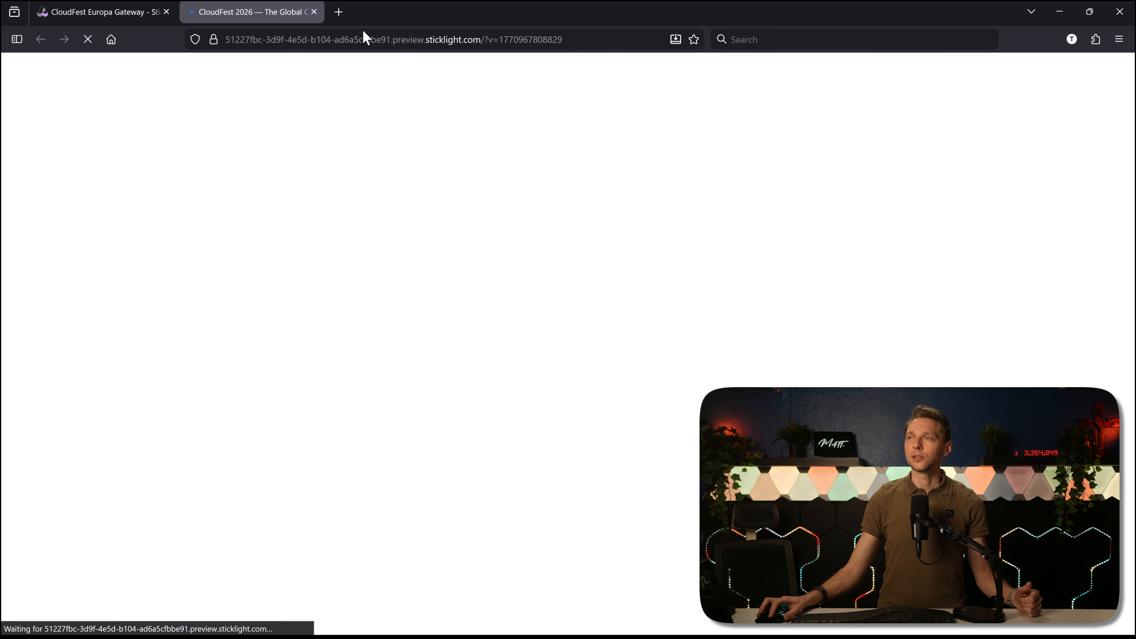
left_click_drag(582, 39, 363, 39)
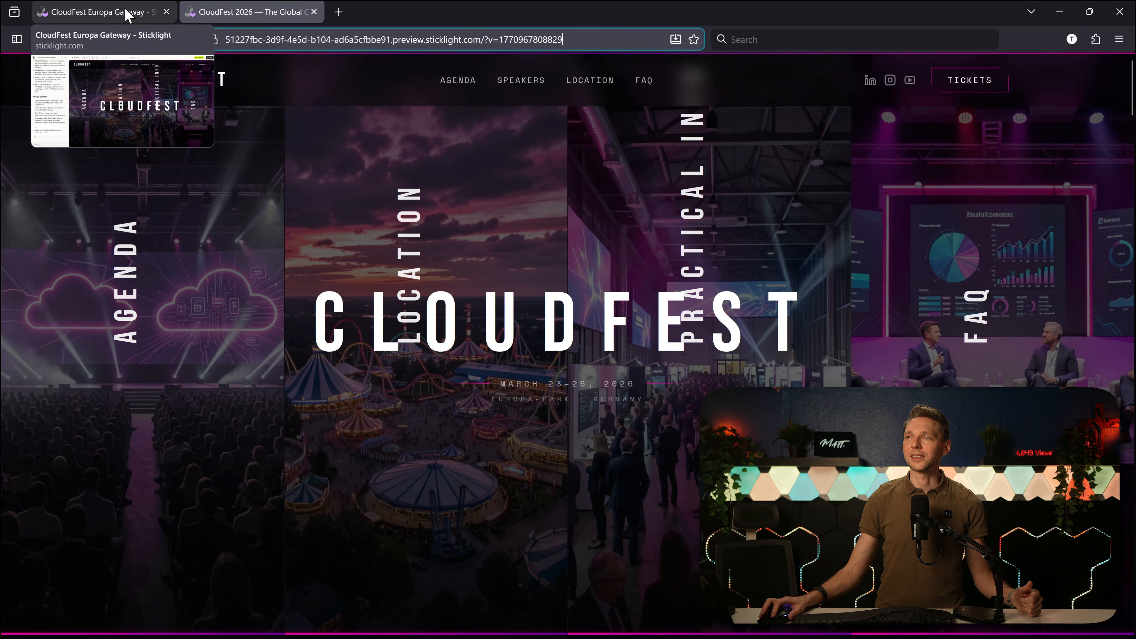
left_click(130, 15)
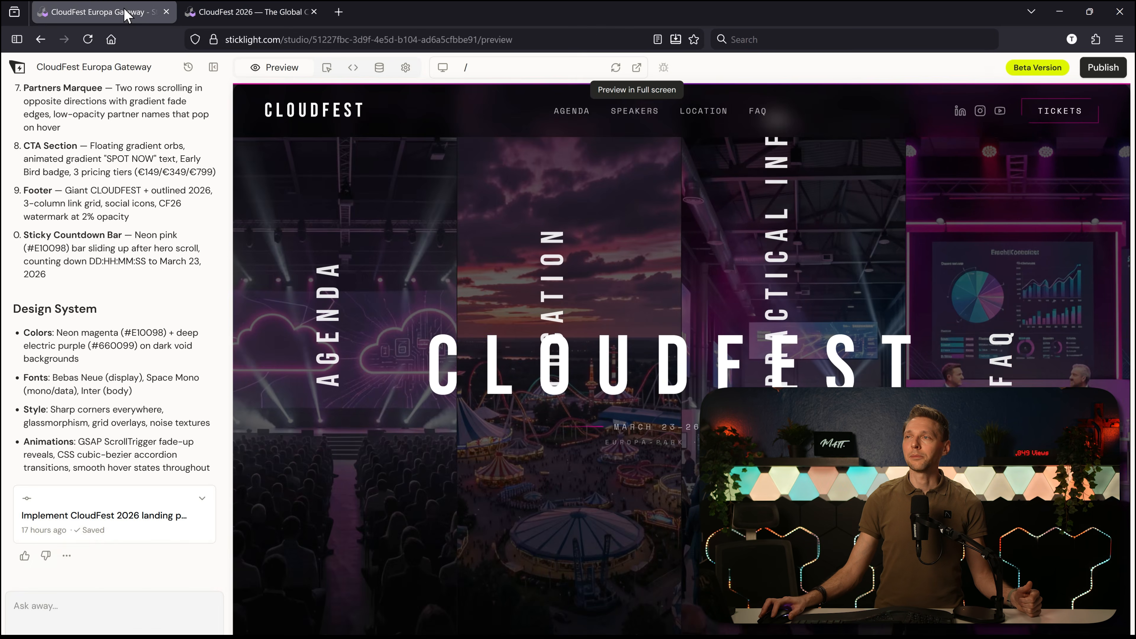
left_click(306, 39)
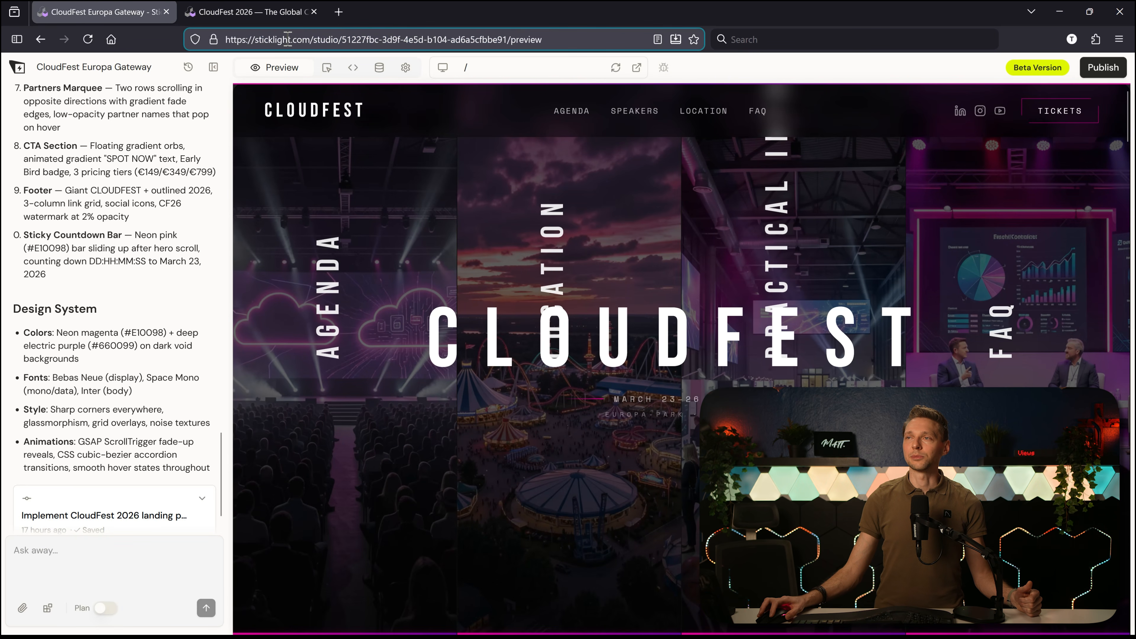
left_click(293, 14)
key("F11")
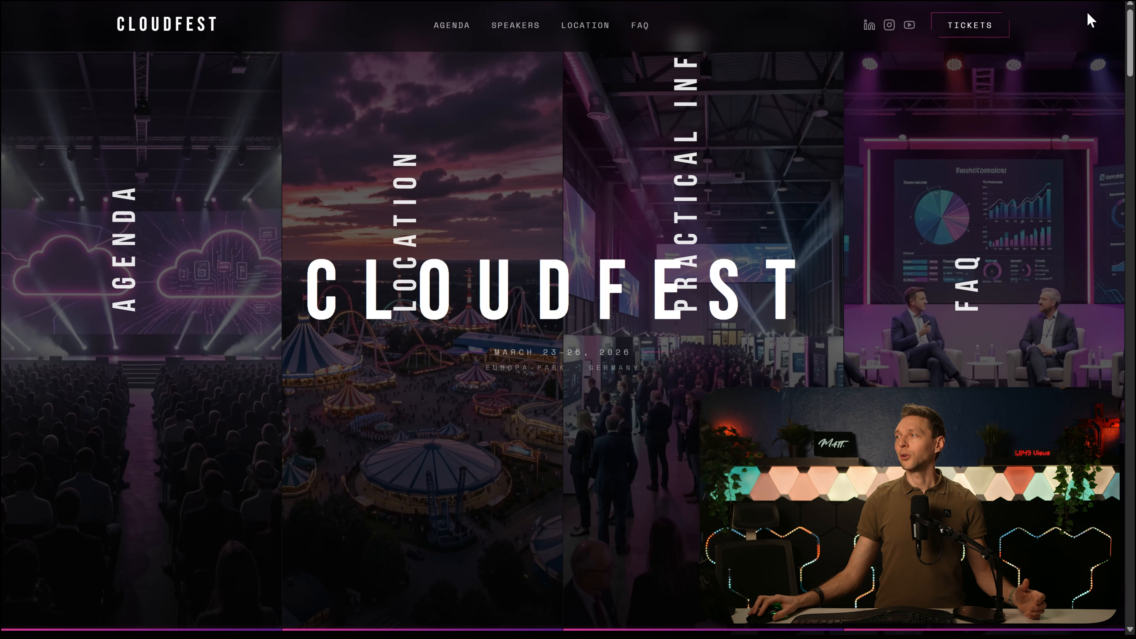
Step: Review the hero accordion and the THE GLOBAL CLOUD FESTIVAL video section down to the event statistics
scroll(1069, 90, "down", 10)
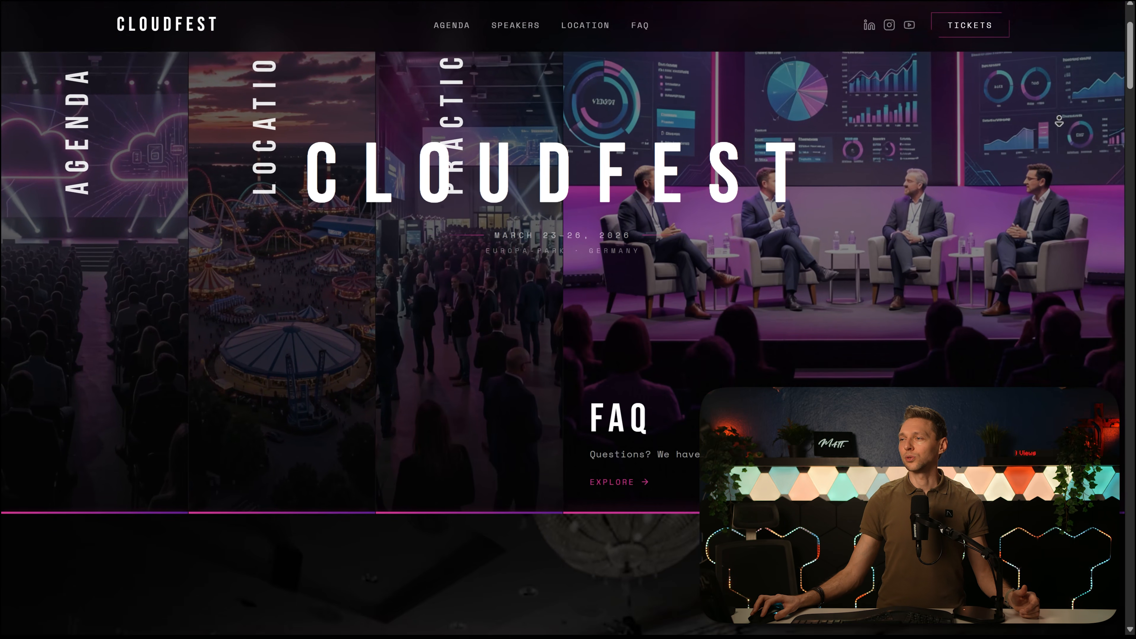
scroll(1055, 127, "down", 5)
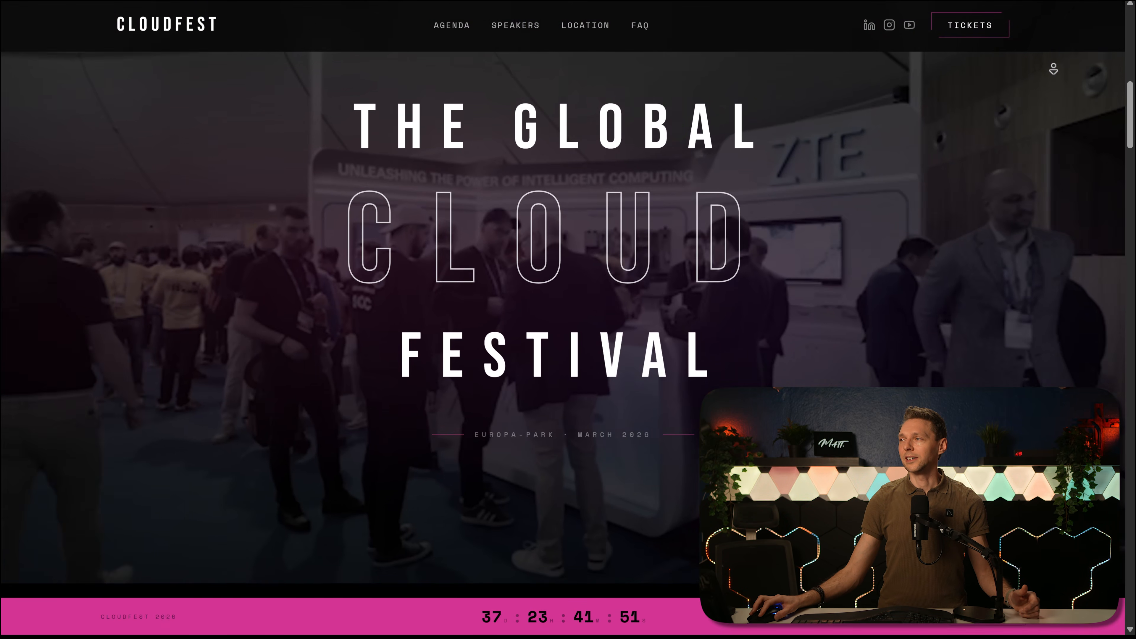
scroll(1049, 48, "down", 1)
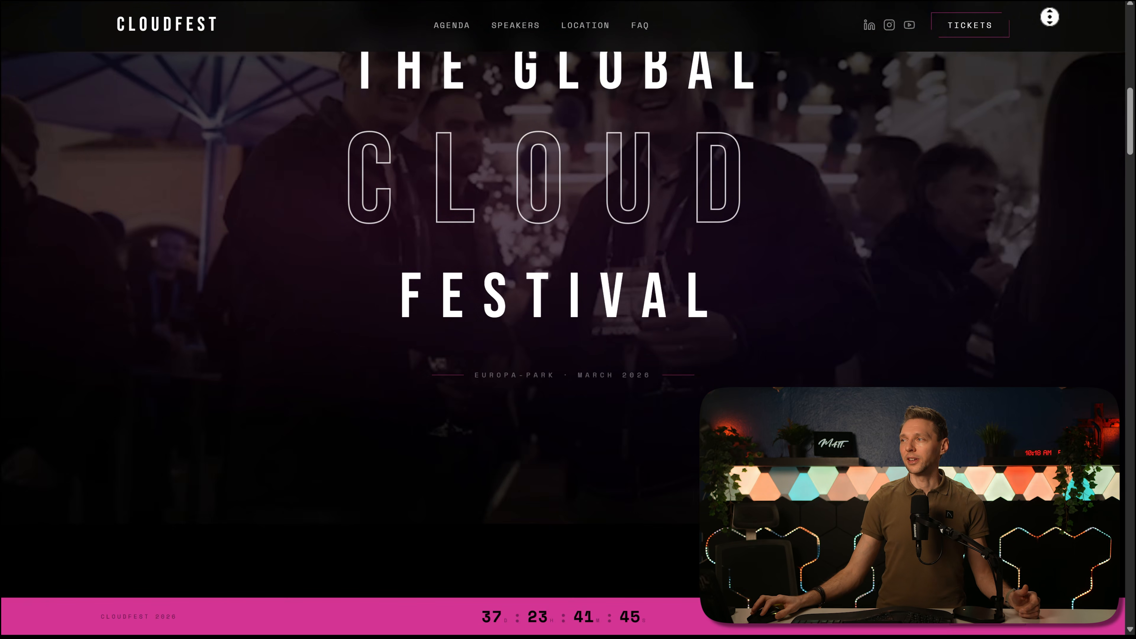
scroll(1016, 84, "down", 2)
scroll(1017, 84, "down", 6)
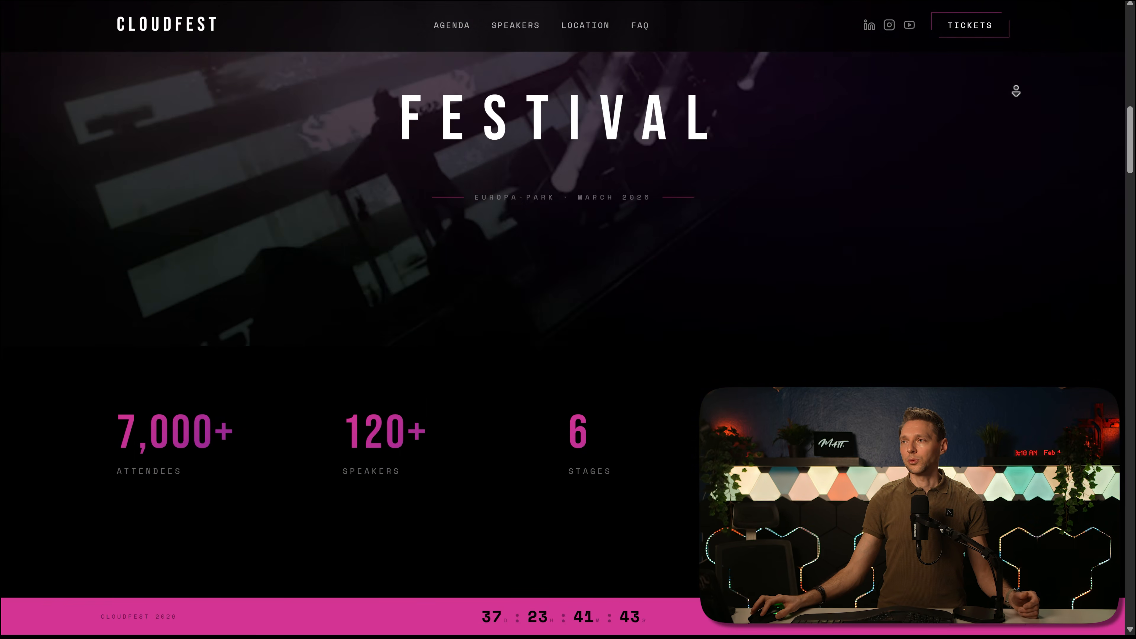
Step: Review the statistics row and the full Speakers grid, including its portrait cards and YouTube tile
scroll(1016, 93, "down", 10)
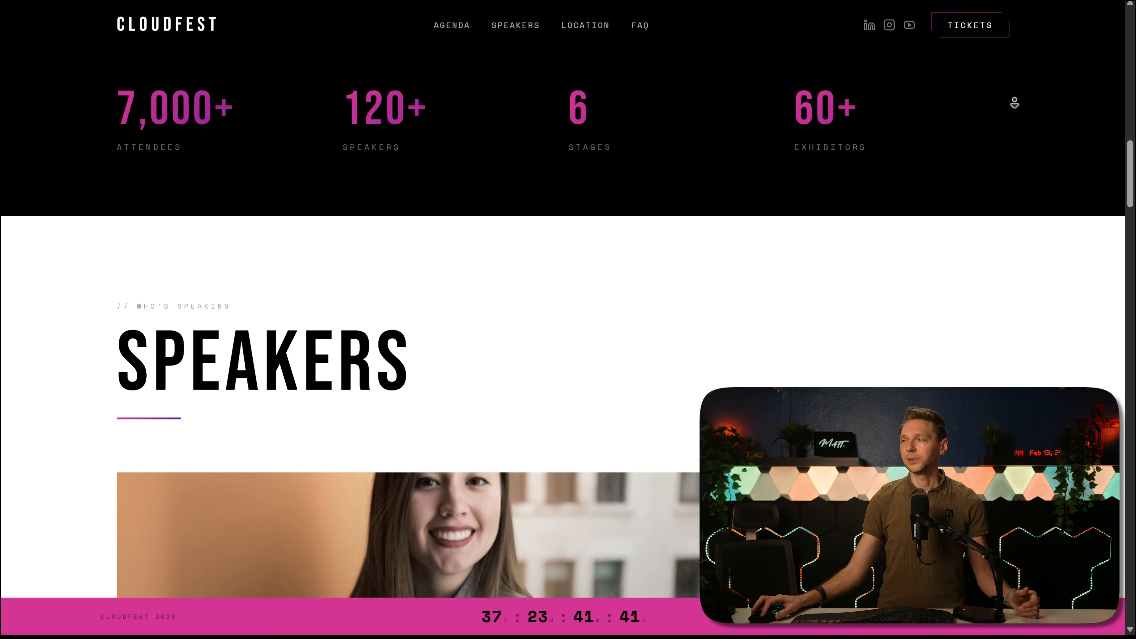
scroll(1013, 119, "down", 14)
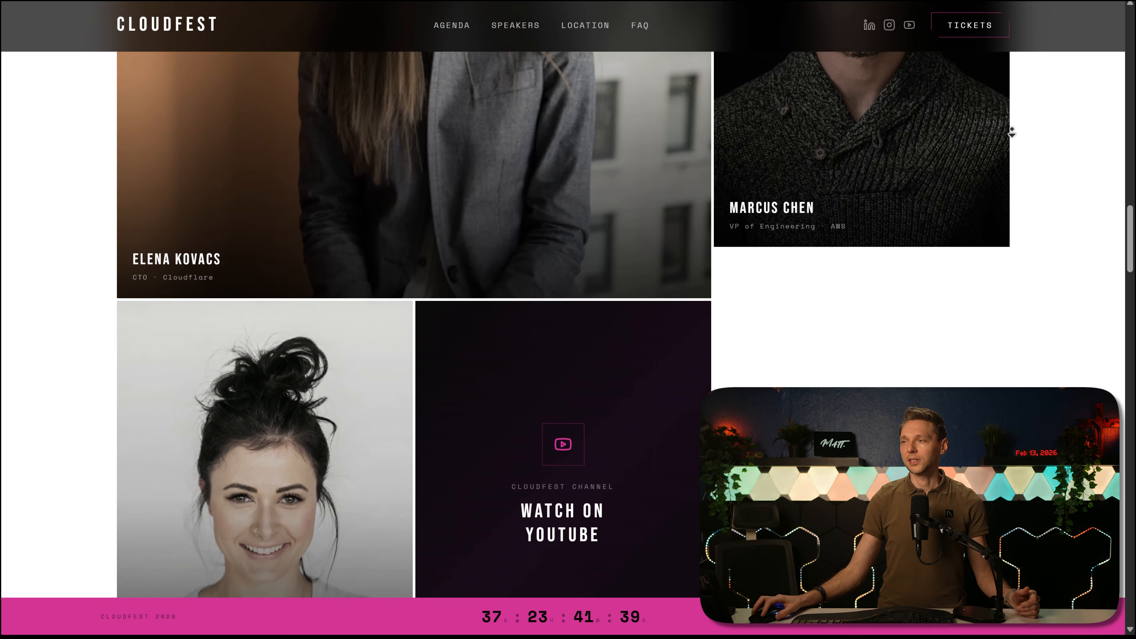
scroll(1017, 116, "down", 10)
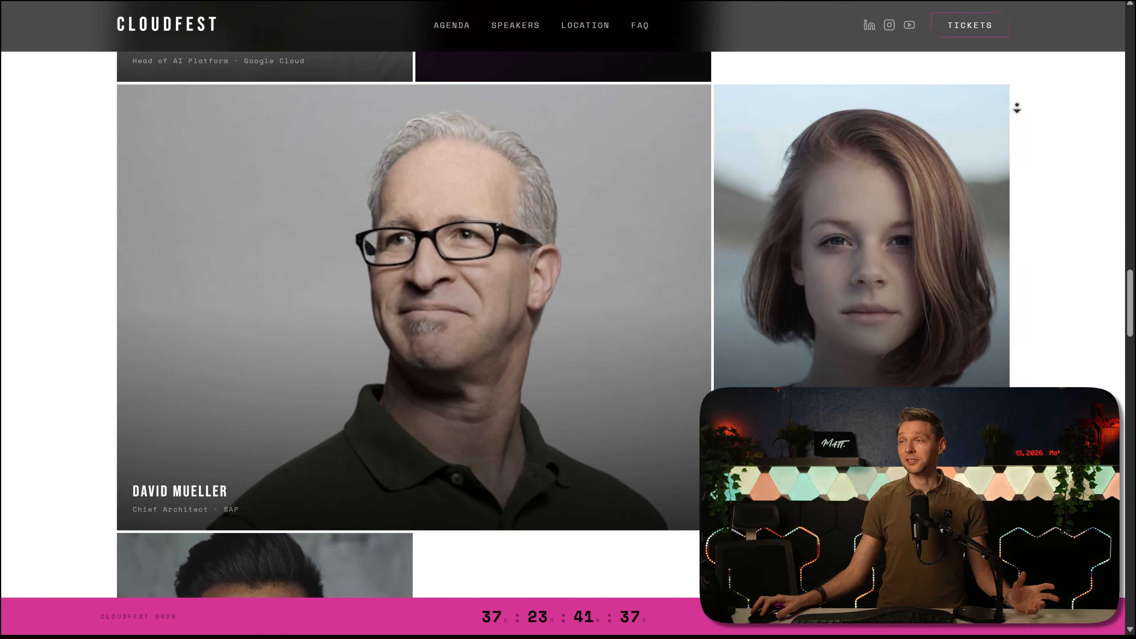
scroll(1016, 108, "down", 14)
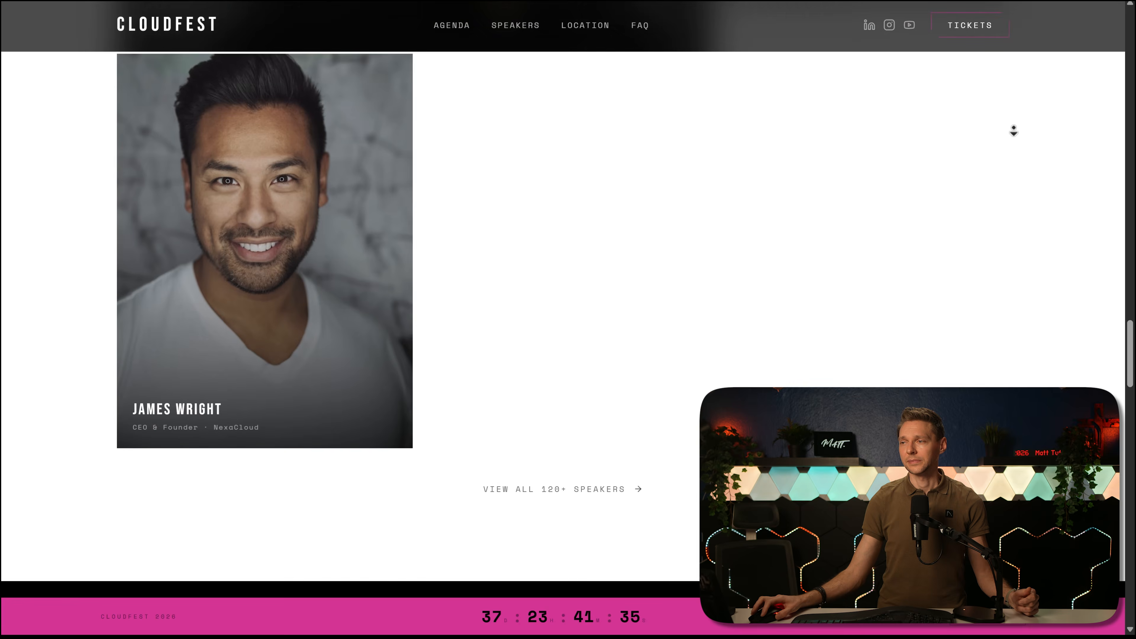
Step: Examine the Agenda section's four-day schedule from MAR 23 to MAR 26, including the session timelines and venue tags
scroll(1012, 122, "down", 6)
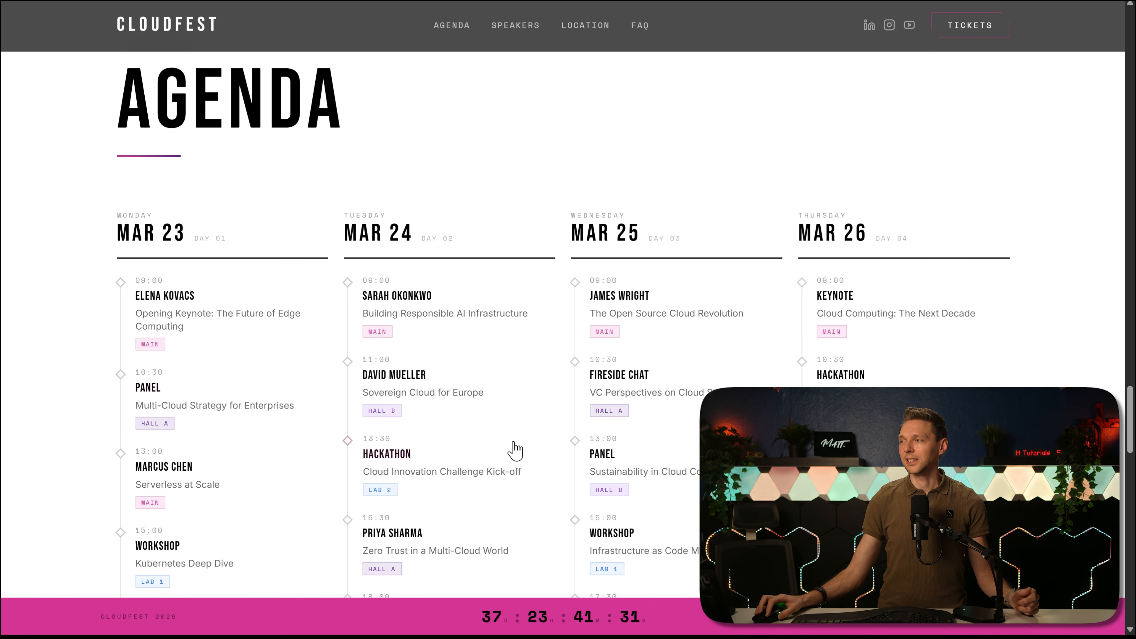
middle_click(1053, 175)
scroll(1055, 211, "down", 1)
scroll(1054, 211, "down", 9)
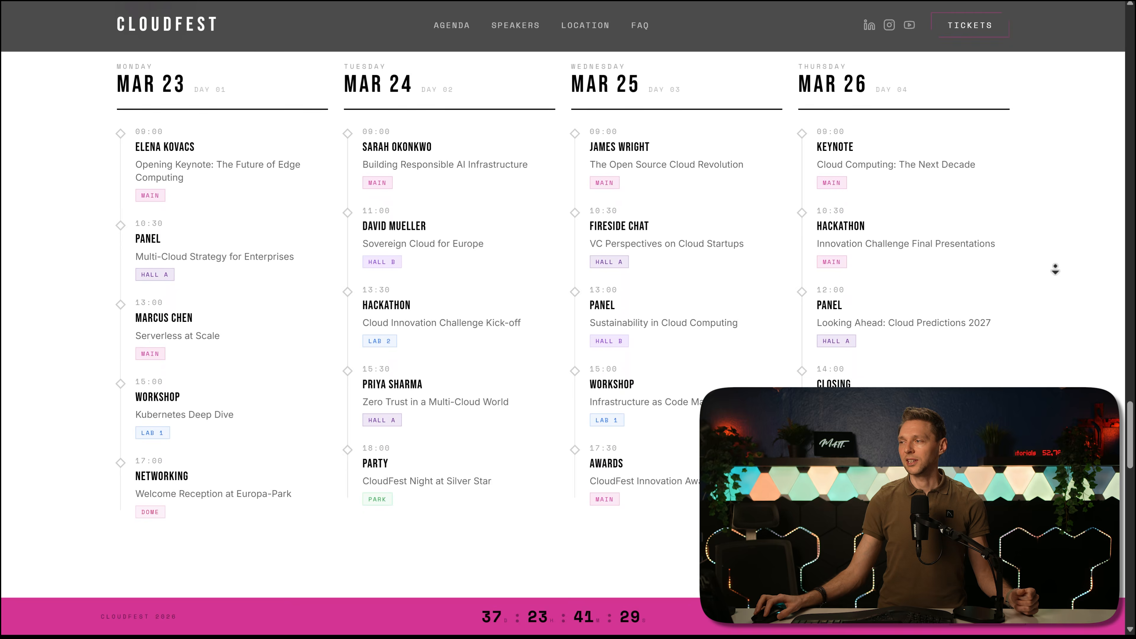
scroll(1055, 270, "down", 4)
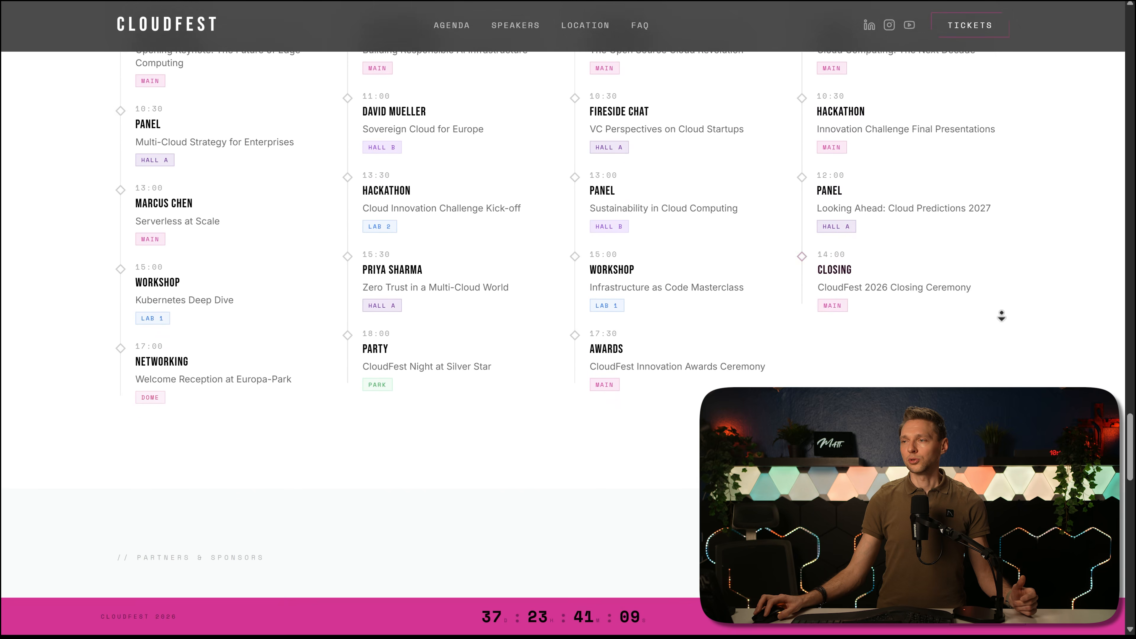
Step: Review the partners marquee, the SECURE YOUR SPOT NOW pricing section and the footer of the landing page
scroll(1002, 316, "down", 5)
scroll(1001, 316, "down", 9)
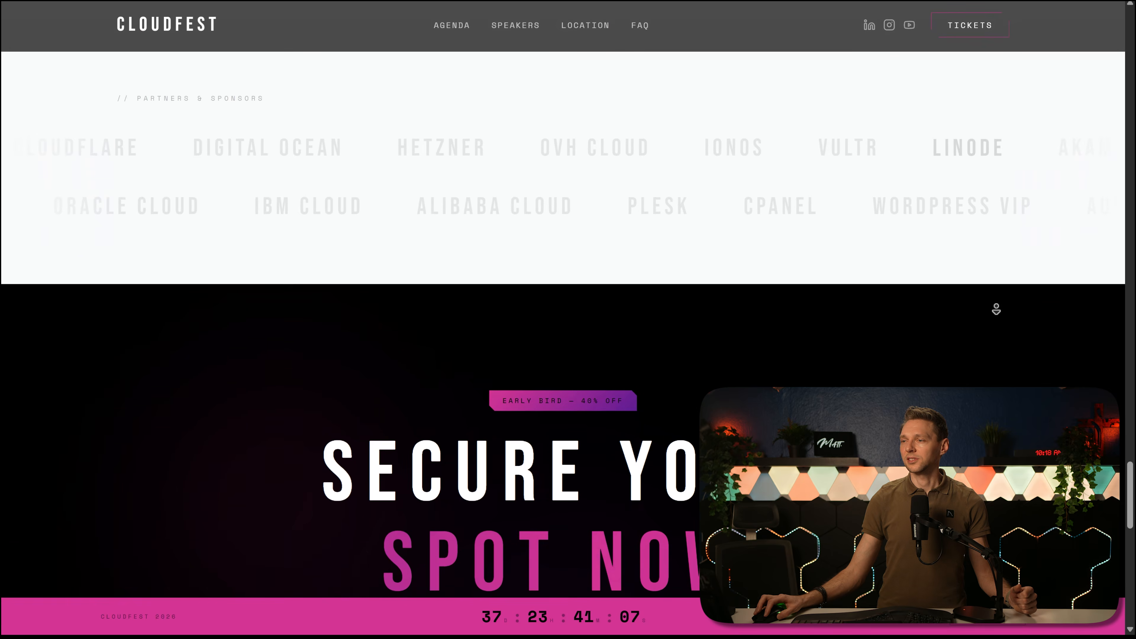
scroll(992, 296, "down", 6)
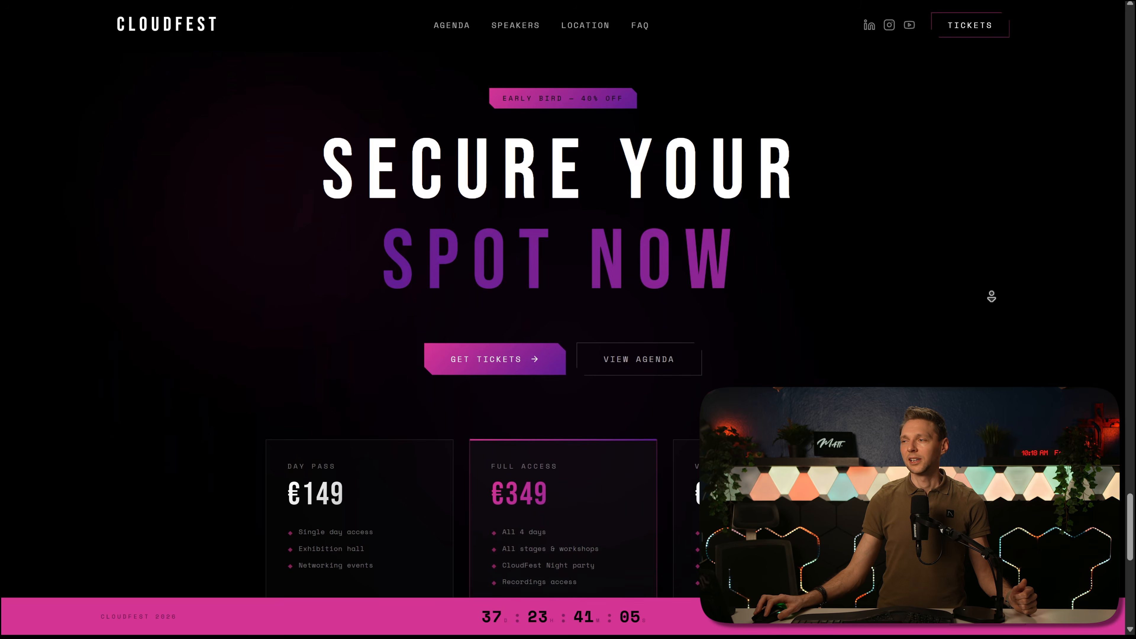
scroll(992, 296, "down", 6)
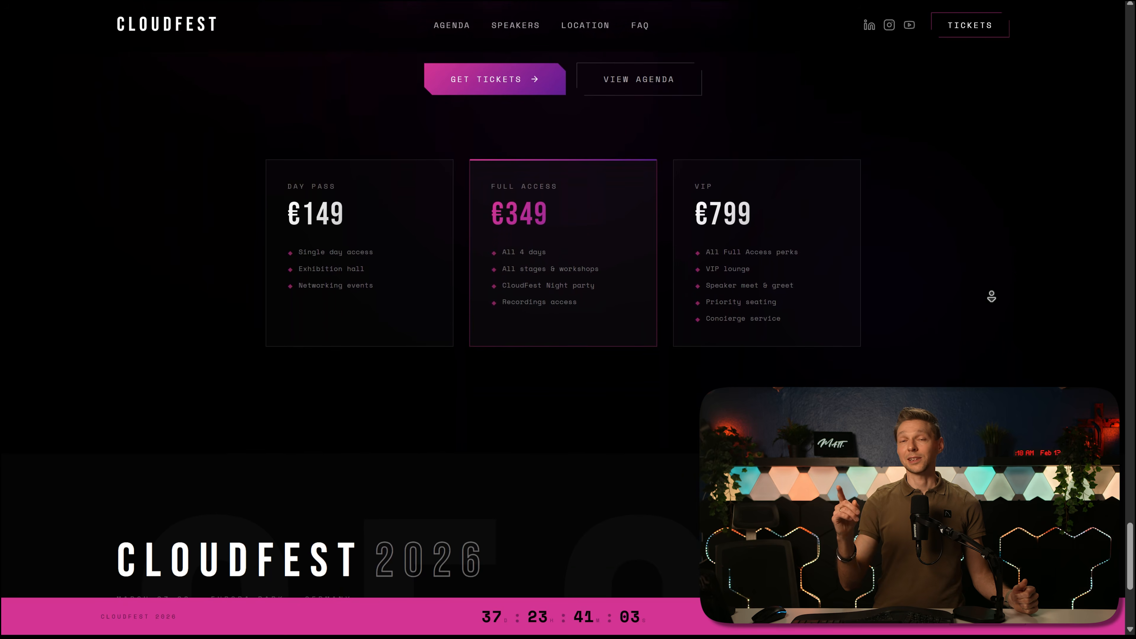
scroll(992, 297, "down", 4)
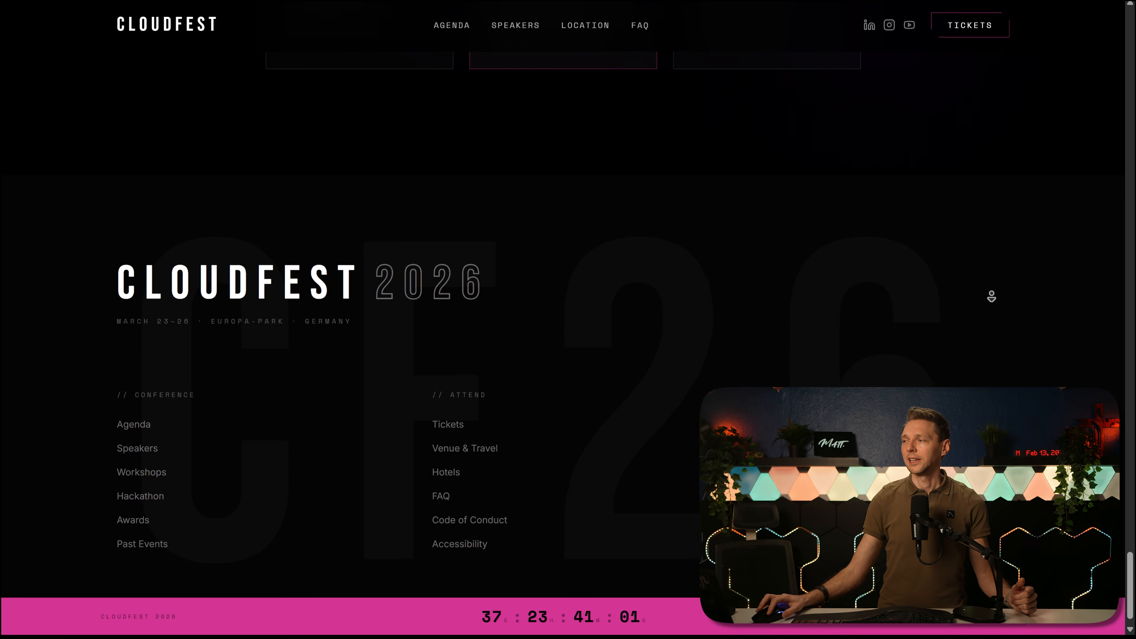
middle_click(999, 328)
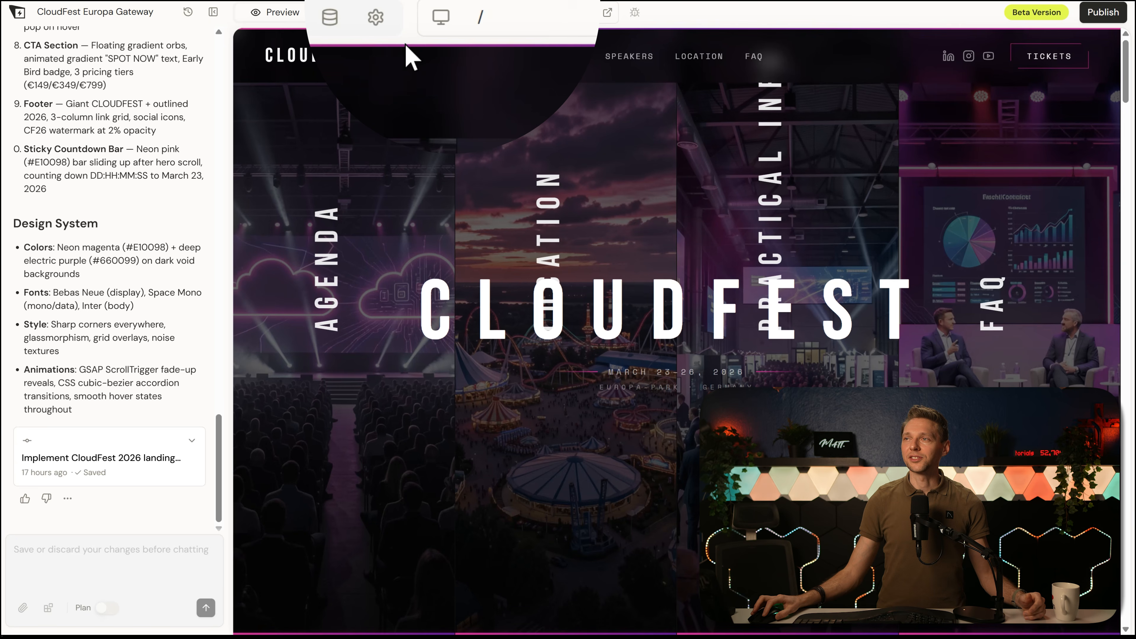
Step: Check the landing page in the tablet and mobile previews, and view the project's saved version history
left_click(441, 18)
left_click(440, 19)
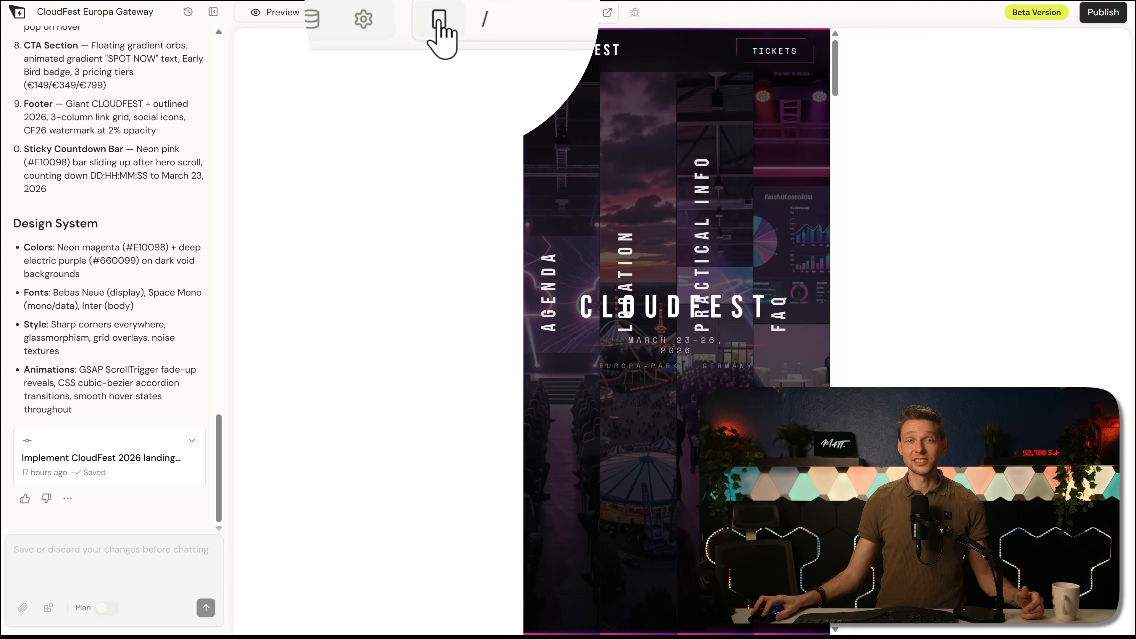
left_click(439, 19)
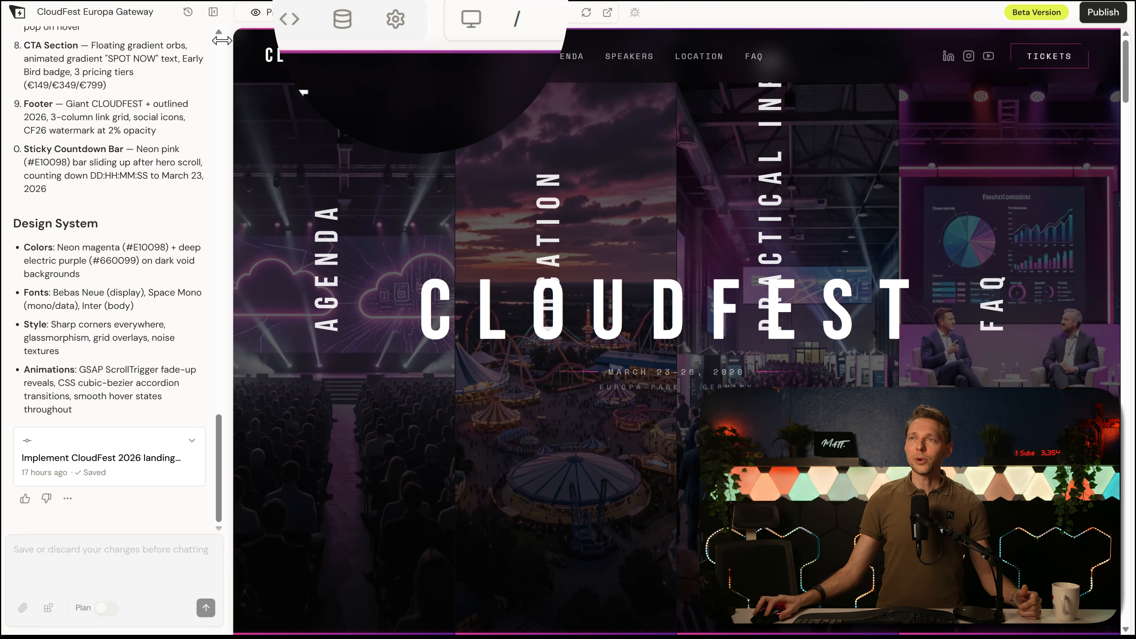
left_click(182, 20)
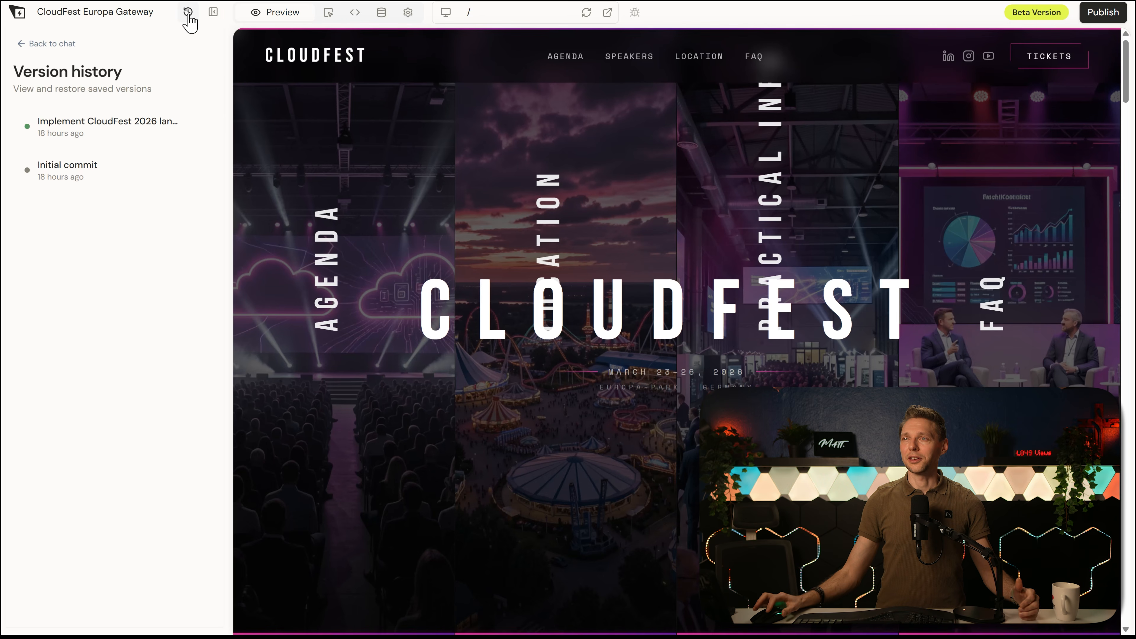
left_click(66, 45)
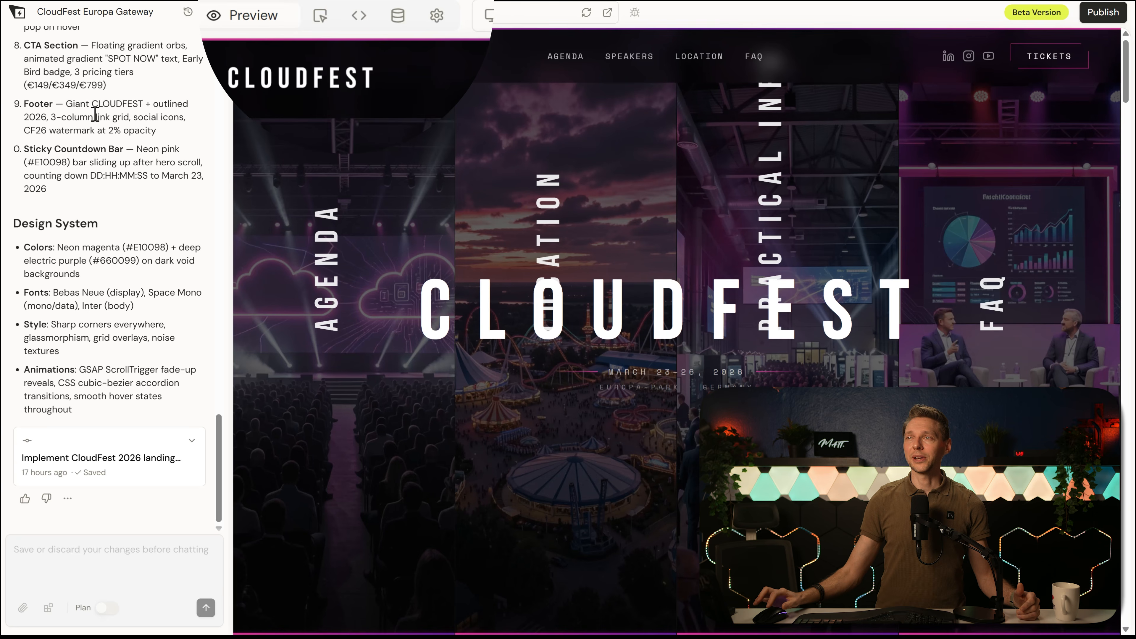
Step: Enter visual editing mode and select the FESTIVAL heading in the video section
left_click(327, 20)
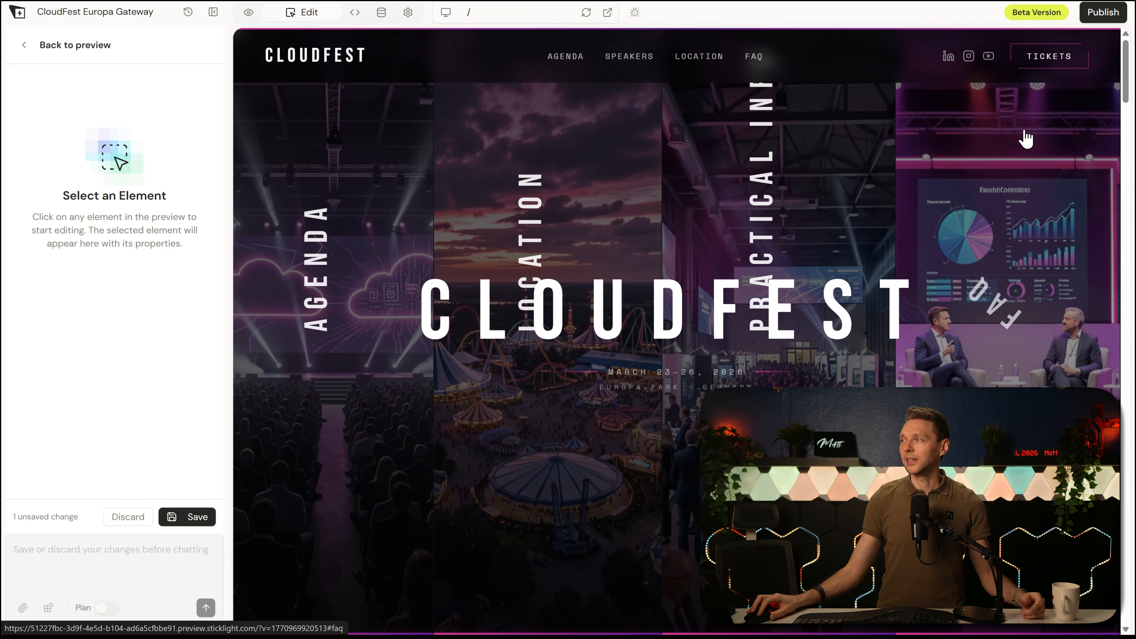
scroll(1083, 225, "down", 5)
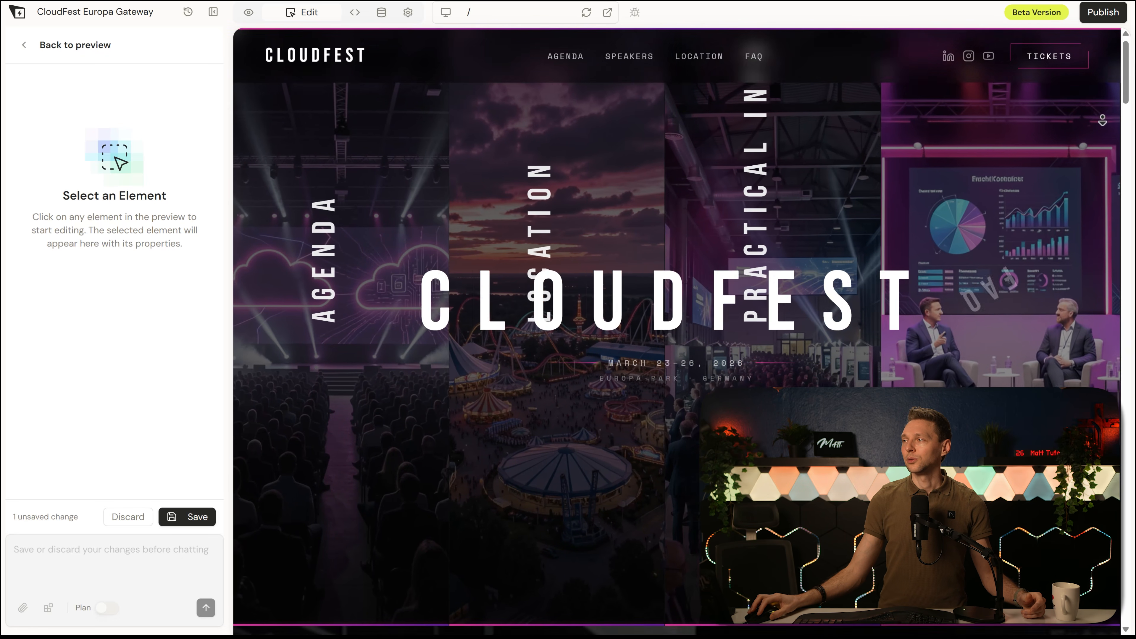
scroll(1083, 226, "down", 8)
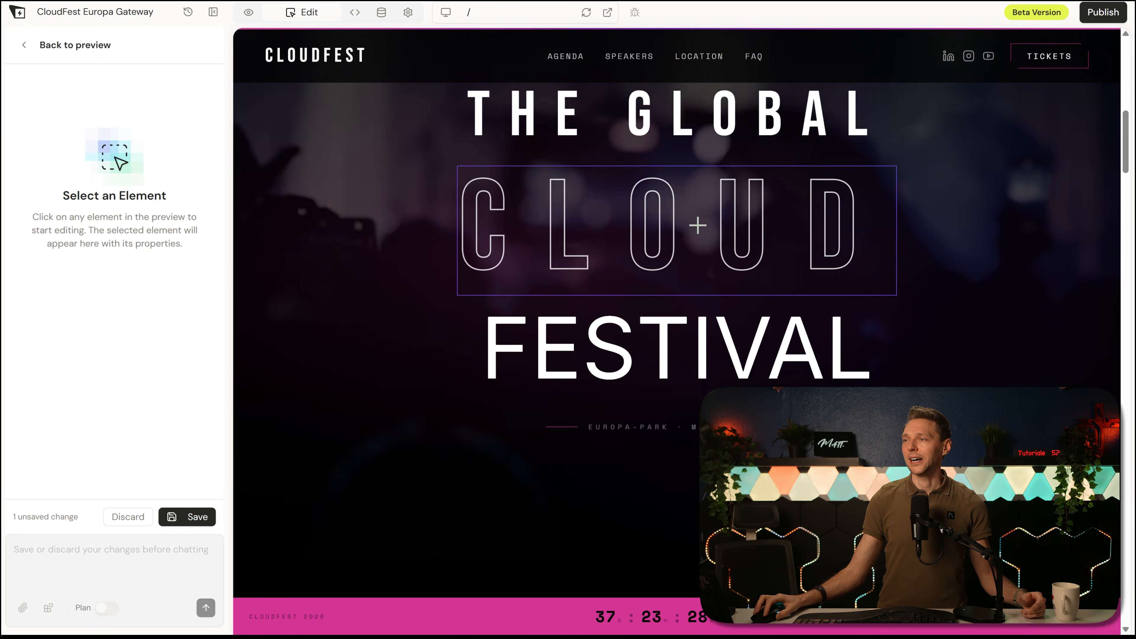
left_click(598, 342)
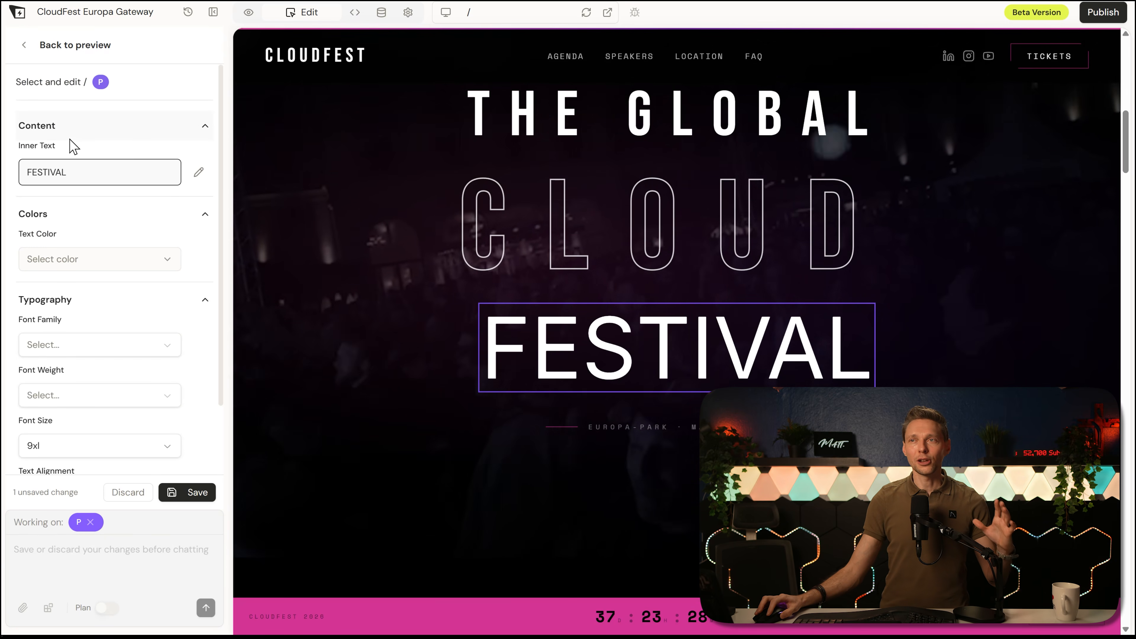
Step: Open the FESTIVAL heading's inner text for editing and set its text color to Primary-foreground
left_click(198, 172)
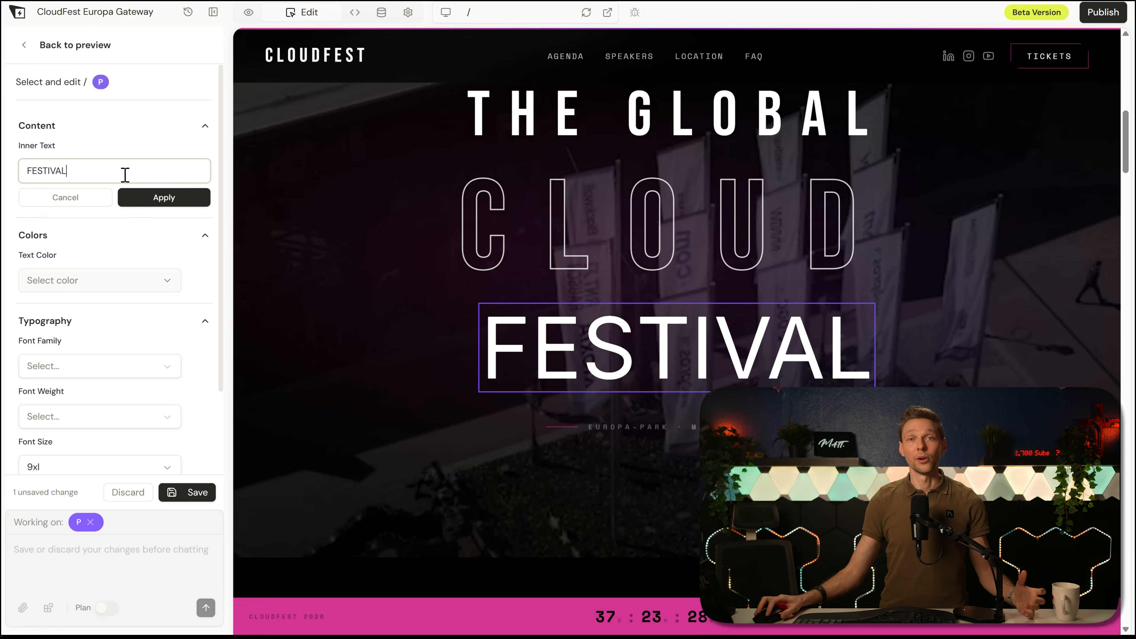
left_click(163, 282)
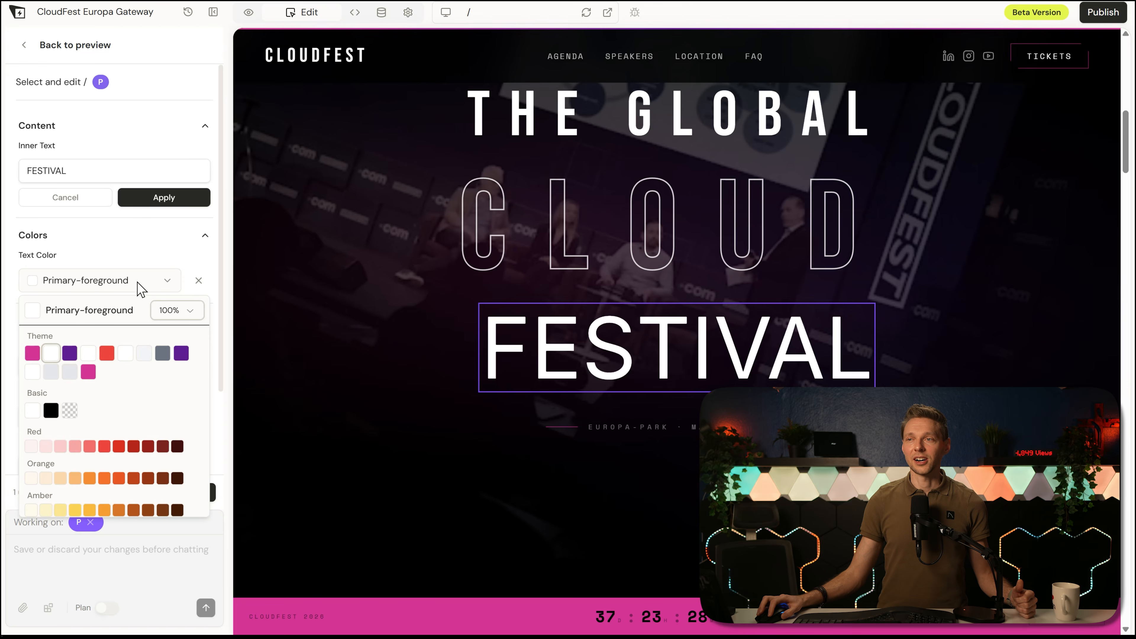
left_click(145, 261)
Step: Examine the FESTIVAL heading's typography settings, covering the font family choices, font weight, font size and text alignment
left_click(65, 367)
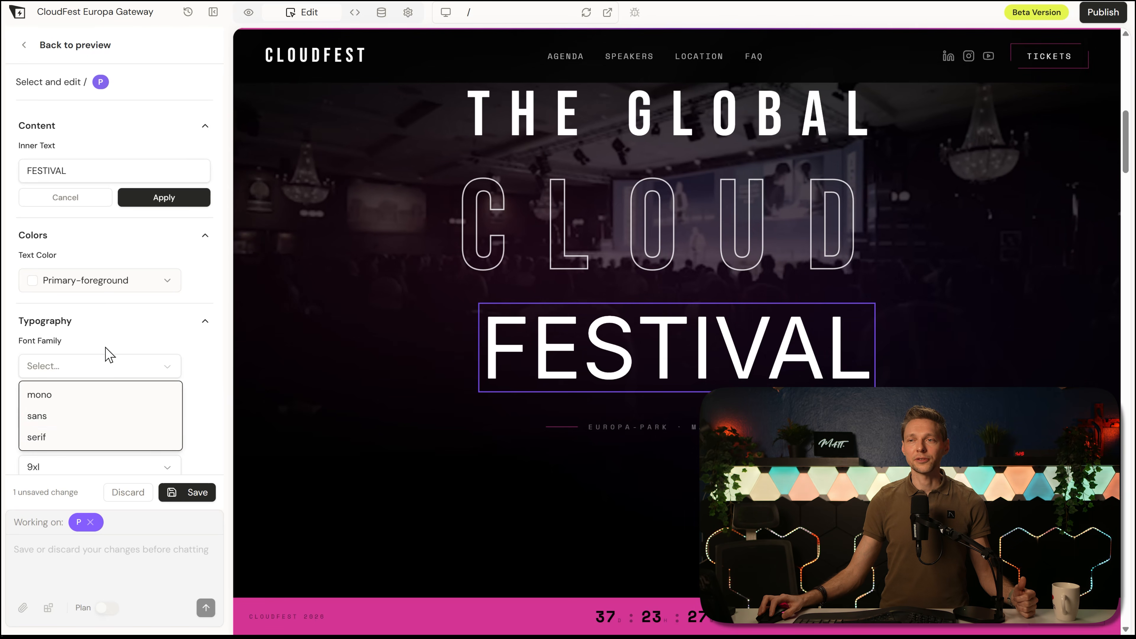
left_click(88, 415)
left_click(88, 414)
left_click(135, 398)
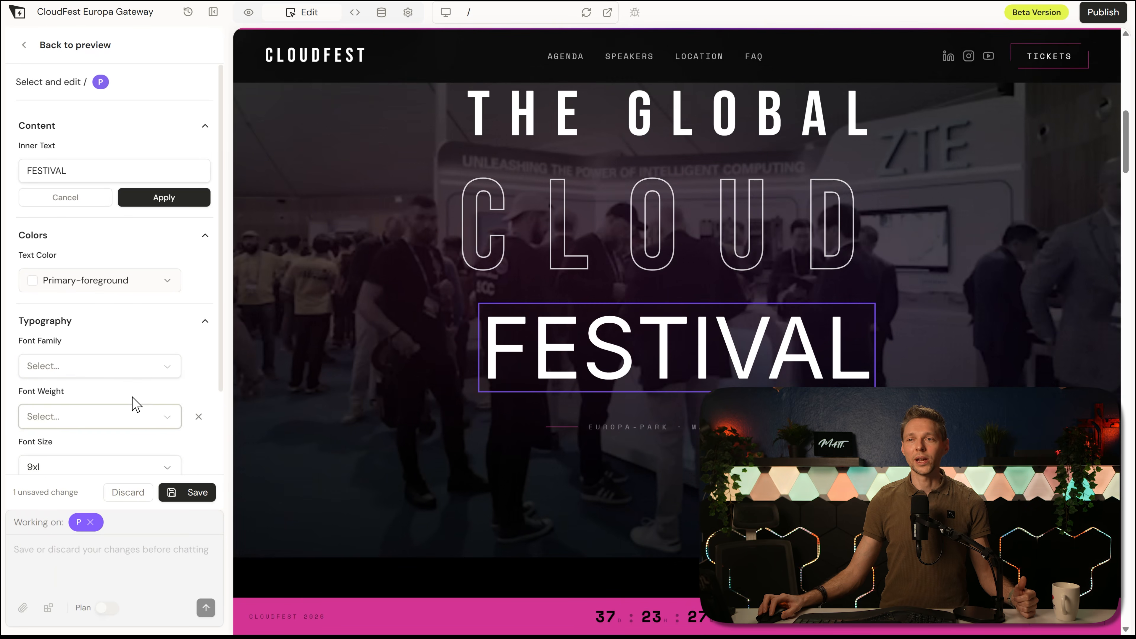
middle_click(141, 405)
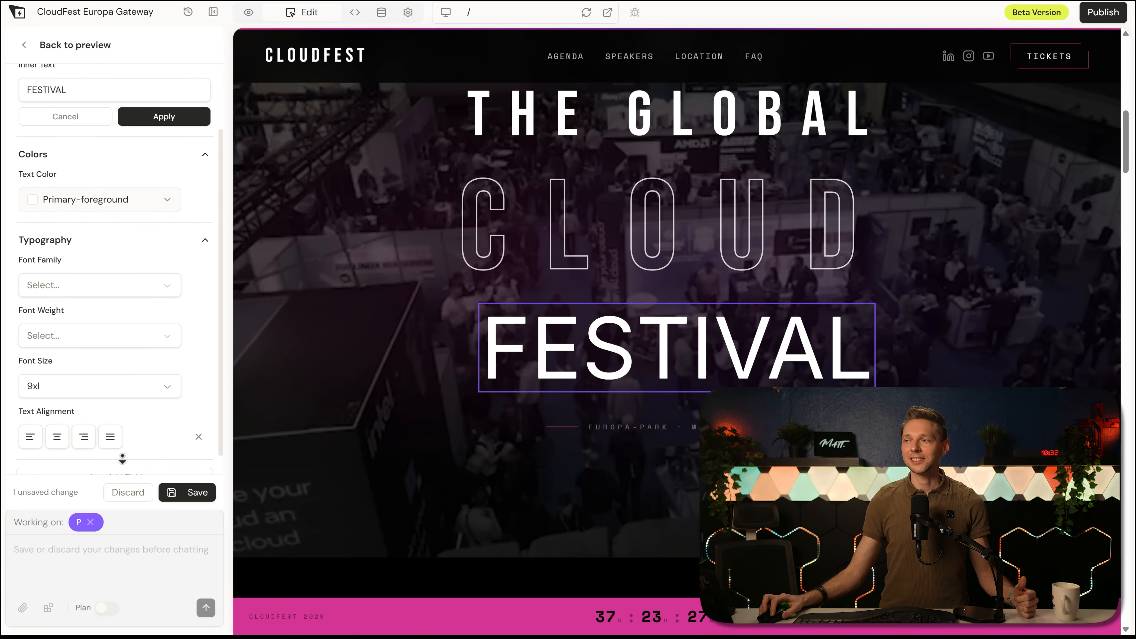
middle_click(116, 468)
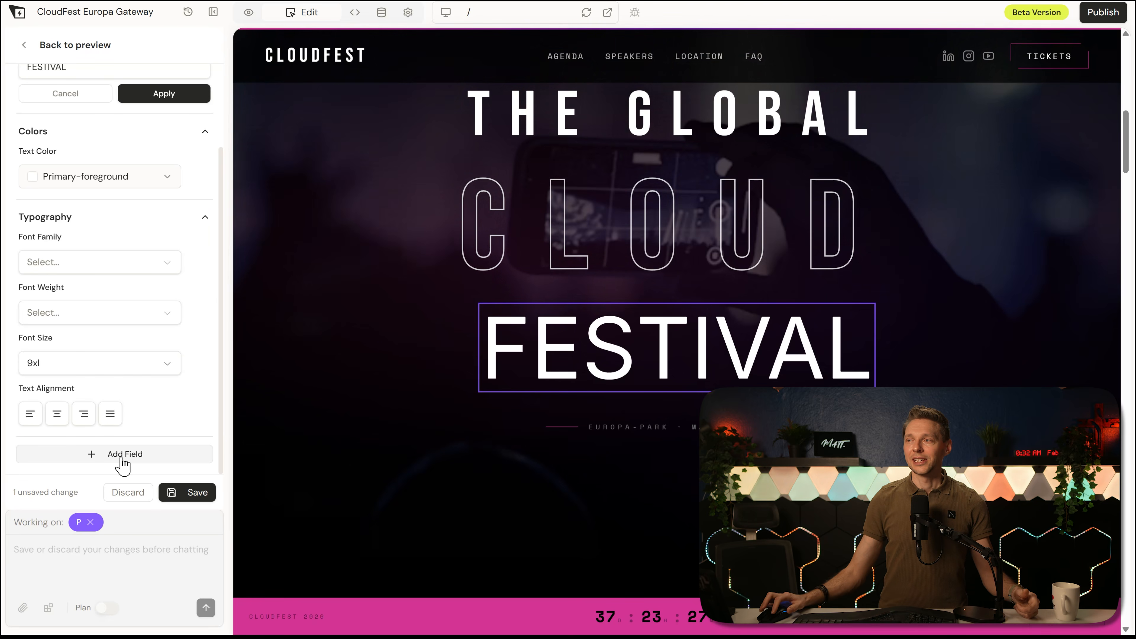
Step: Look through the additional style properties that can be added to the FESTIVAL heading, down to the border and effects options
left_click(120, 456)
left_click_drag(226, 283, 224, 390)
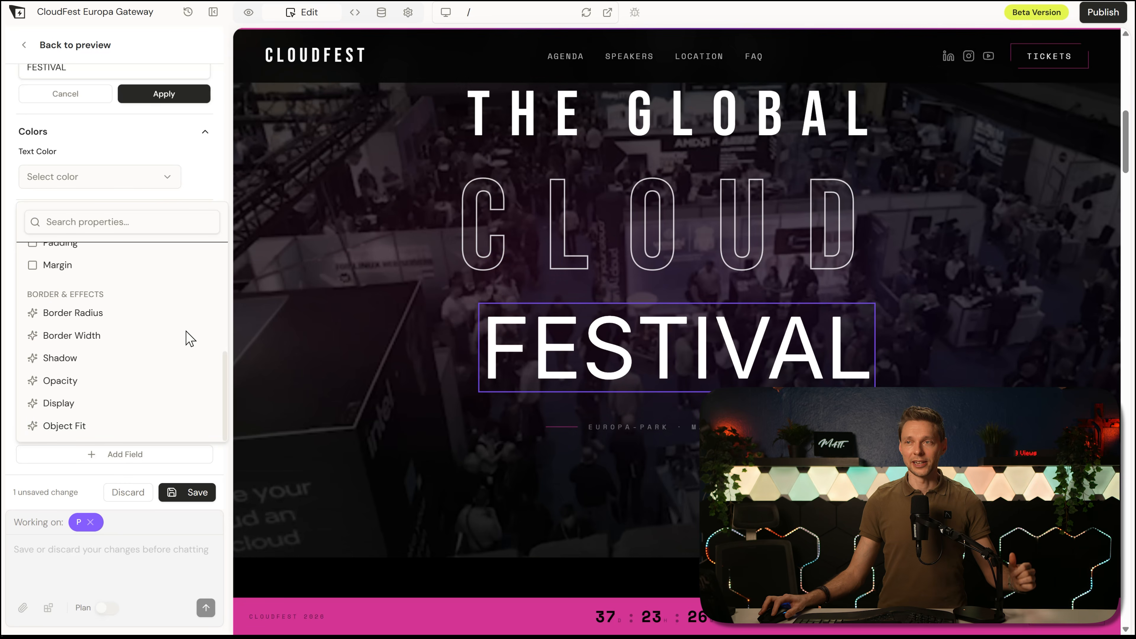
left_click(208, 170)
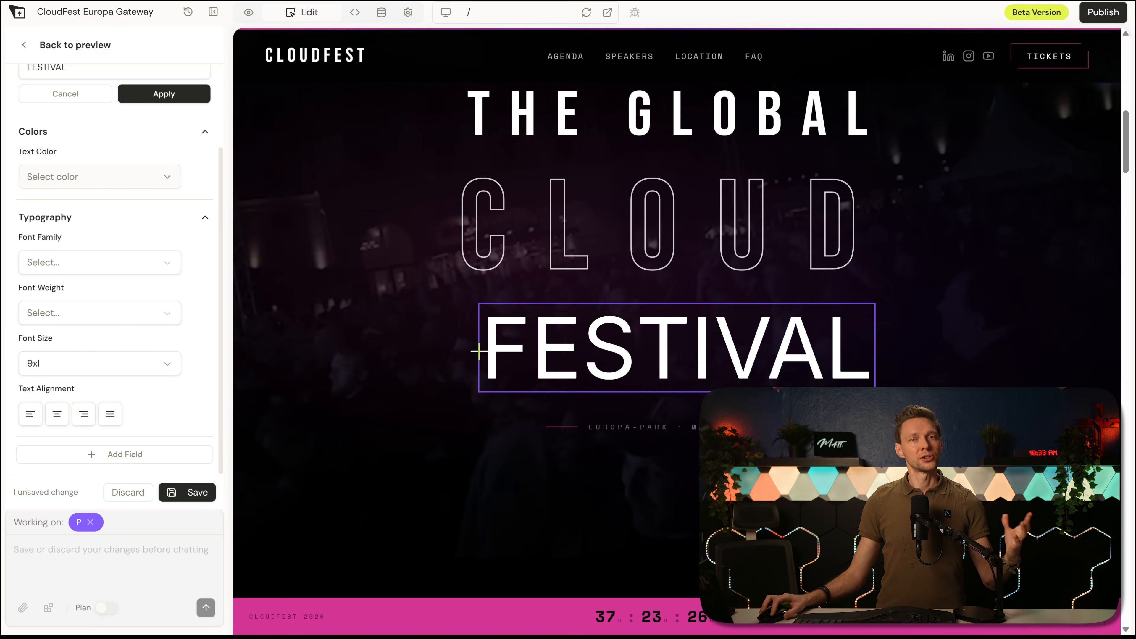
Step: Discard the unsaved change to the FESTIVAL heading and leave visual editing for the preview
left_click(130, 494)
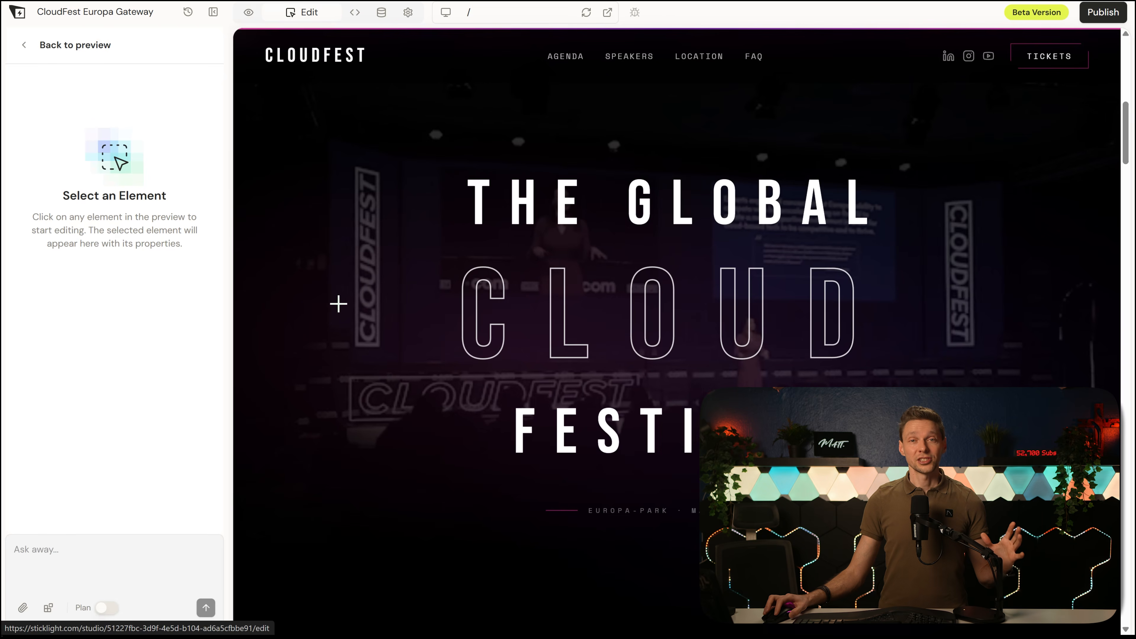
left_click(35, 52)
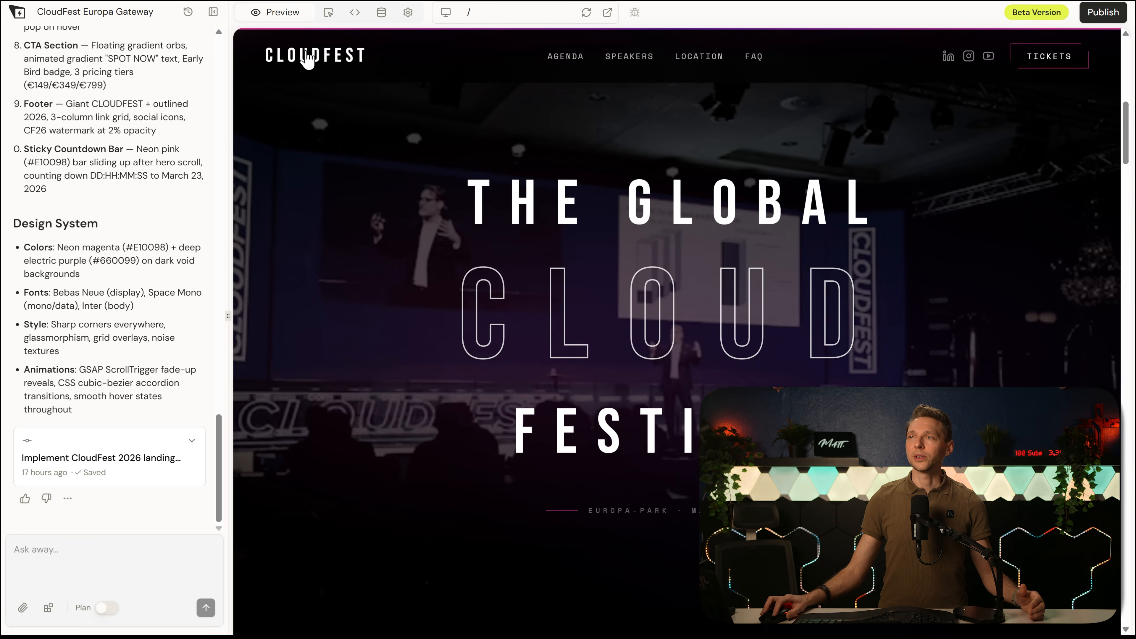
left_click(265, 14)
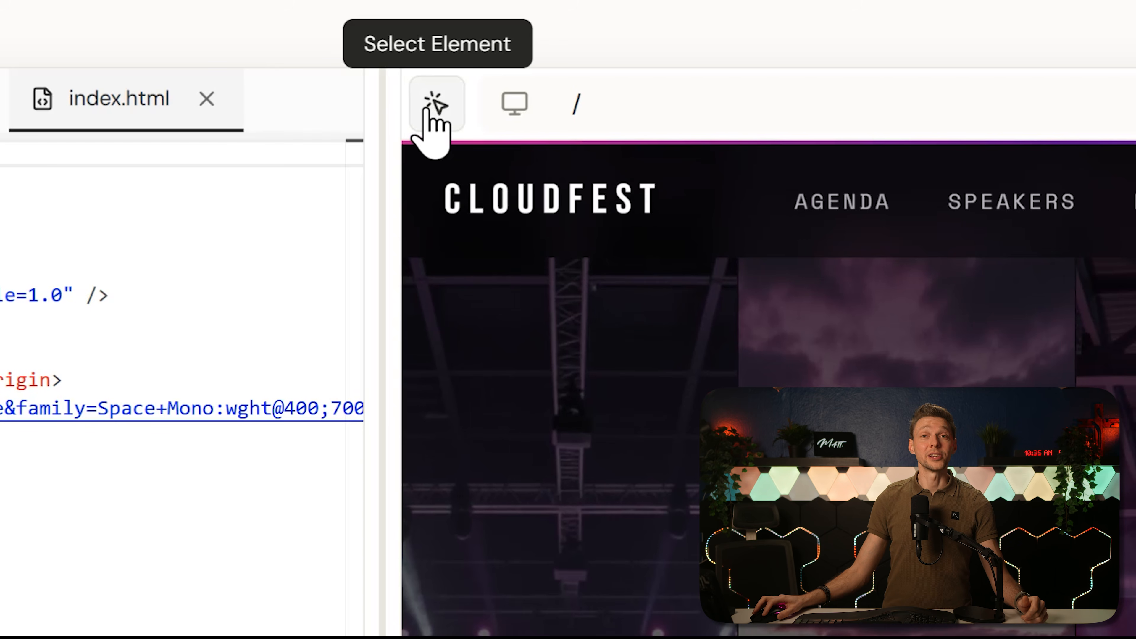
Step: In the code view, pick the SPEAKERS heading in the live page to locate its source code, and close the index.html file
left_click(429, 112)
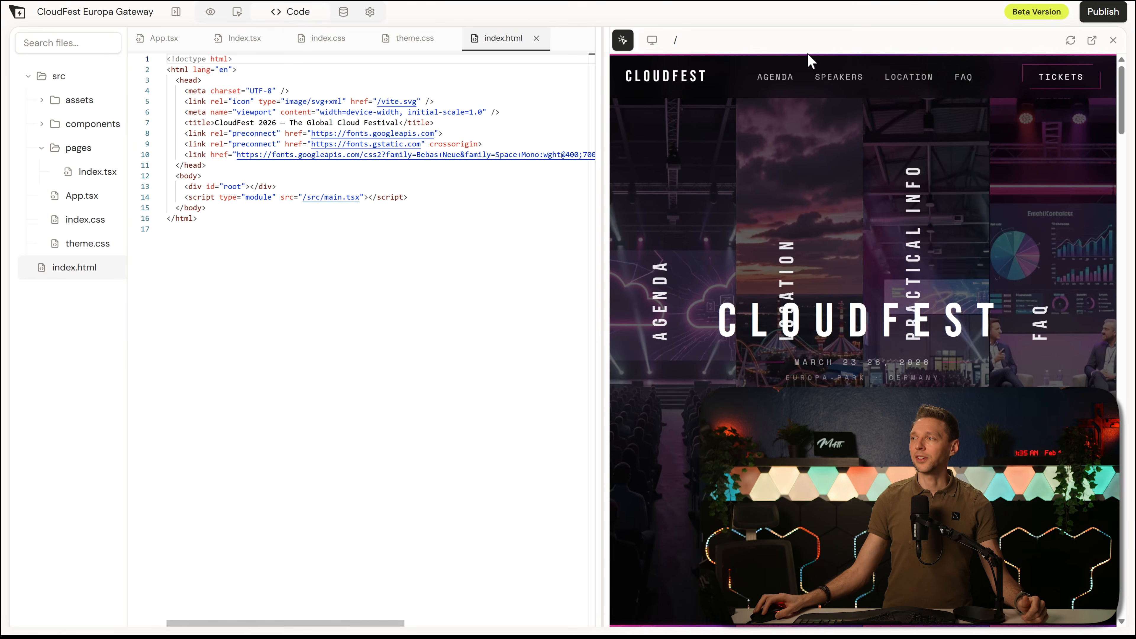
scroll(948, 295, "down", 10)
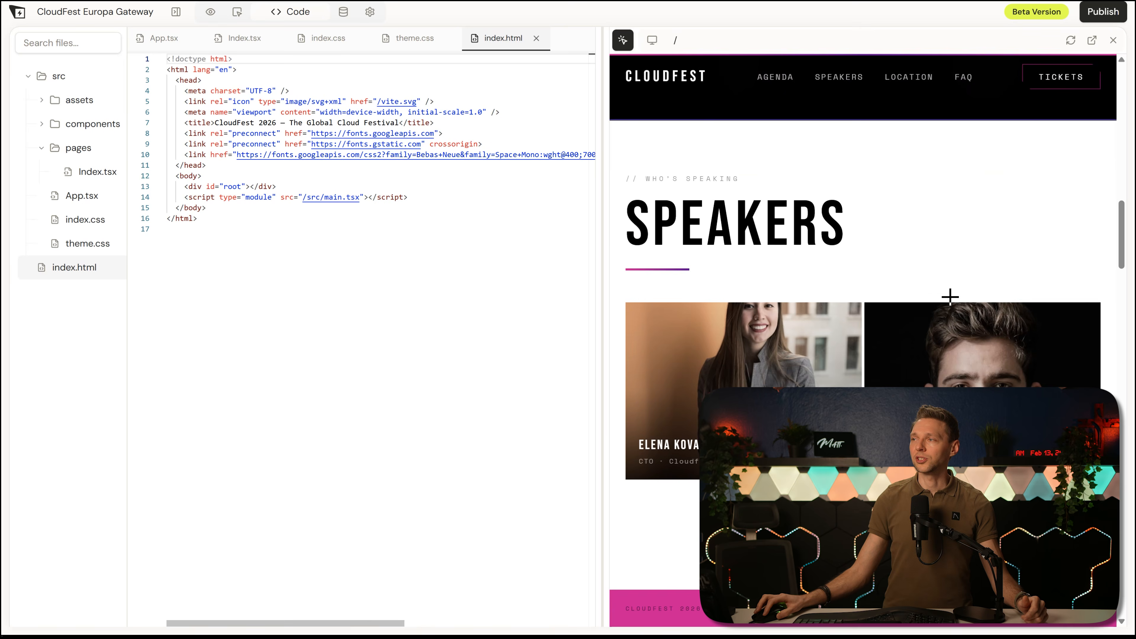
left_click(751, 227)
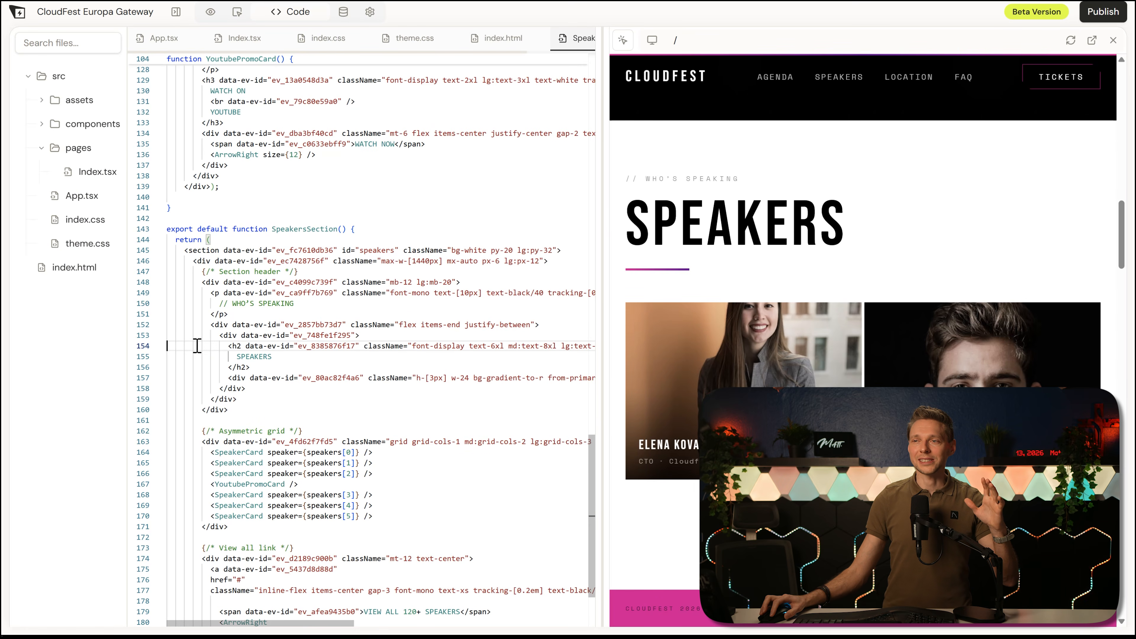
left_click(535, 39)
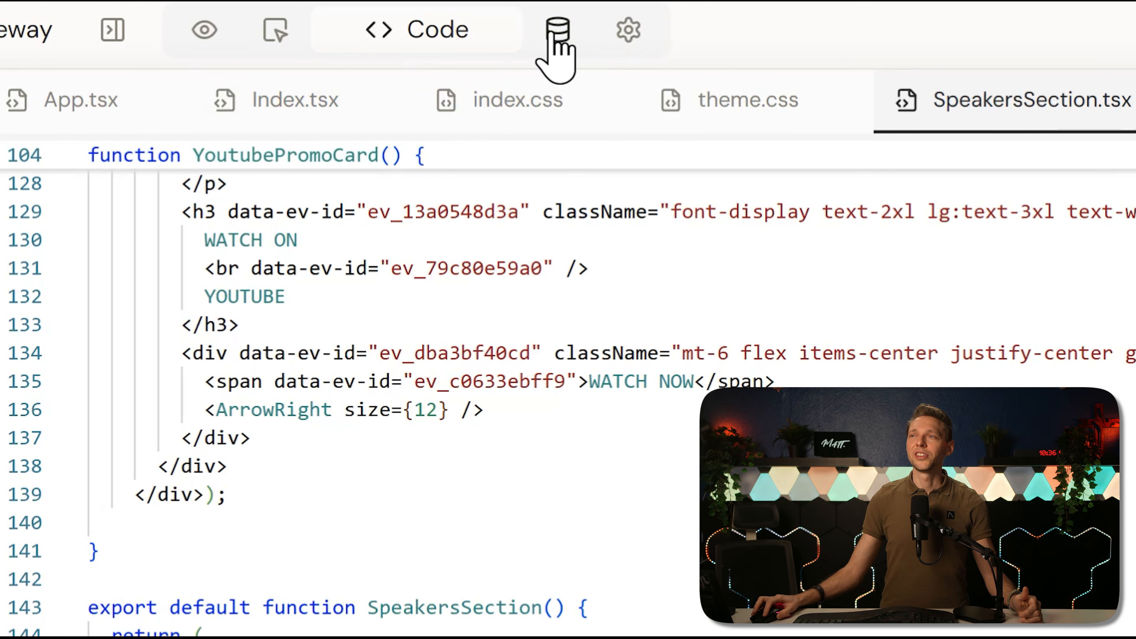
Step: Look over the project's data area and its settings, covering project info, secrets, functions and logs
left_click(556, 32)
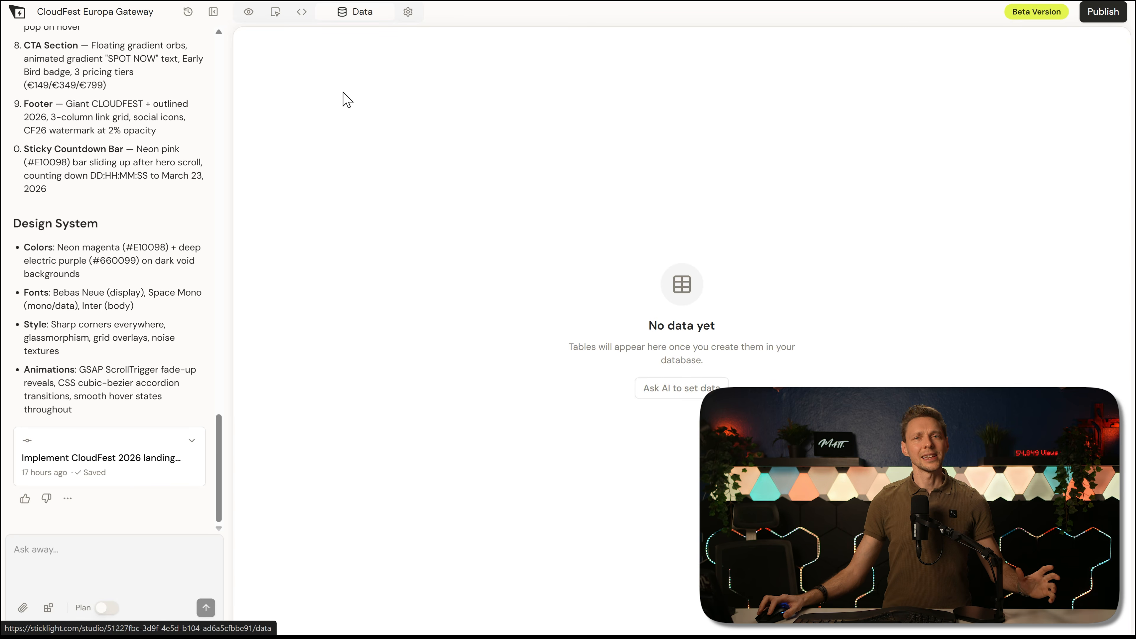
left_click(411, 18)
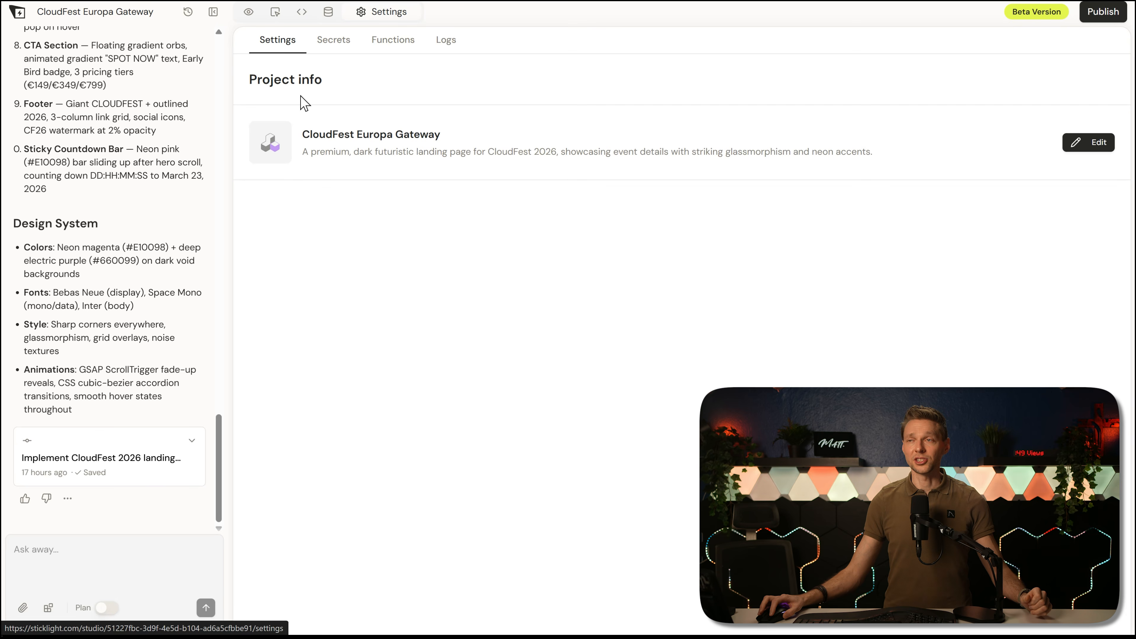
left_click(332, 53)
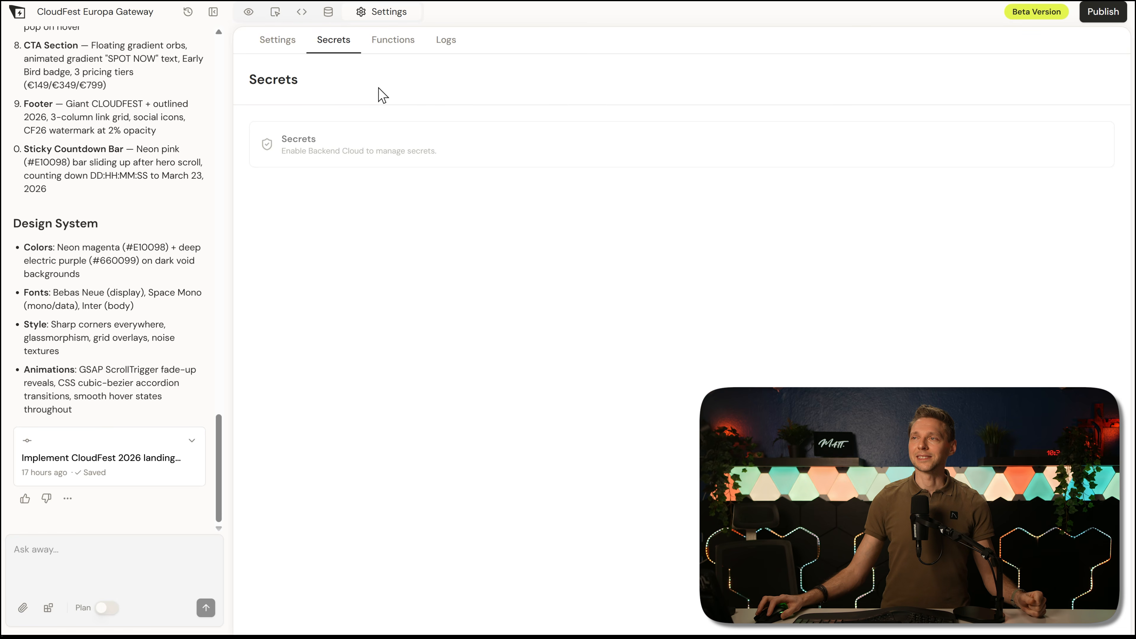
left_click(393, 49)
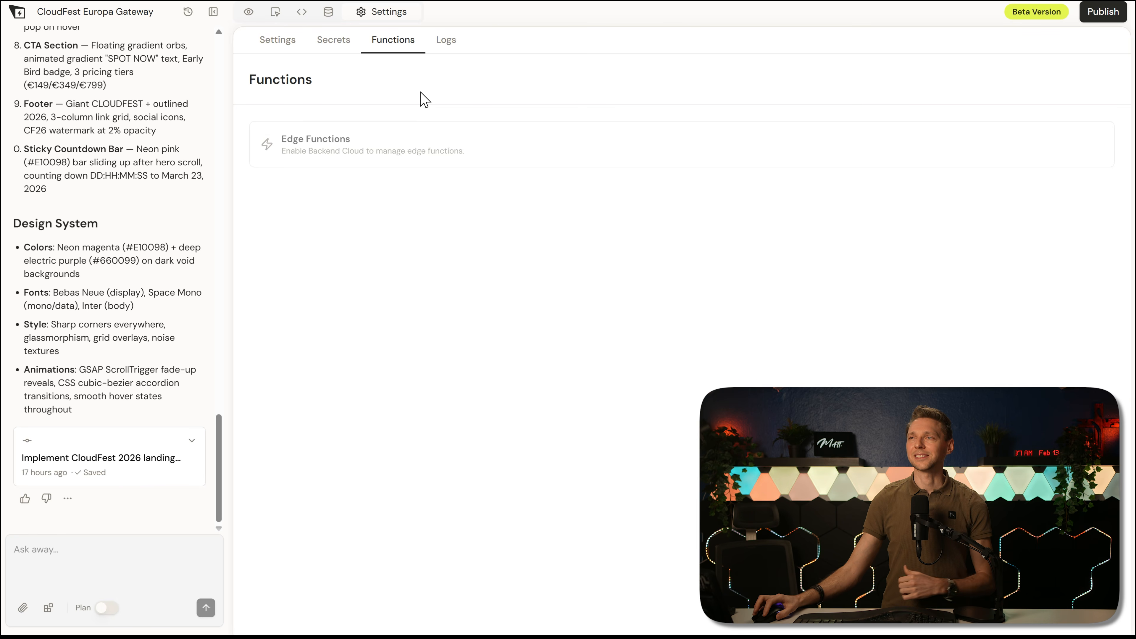
left_click(443, 41)
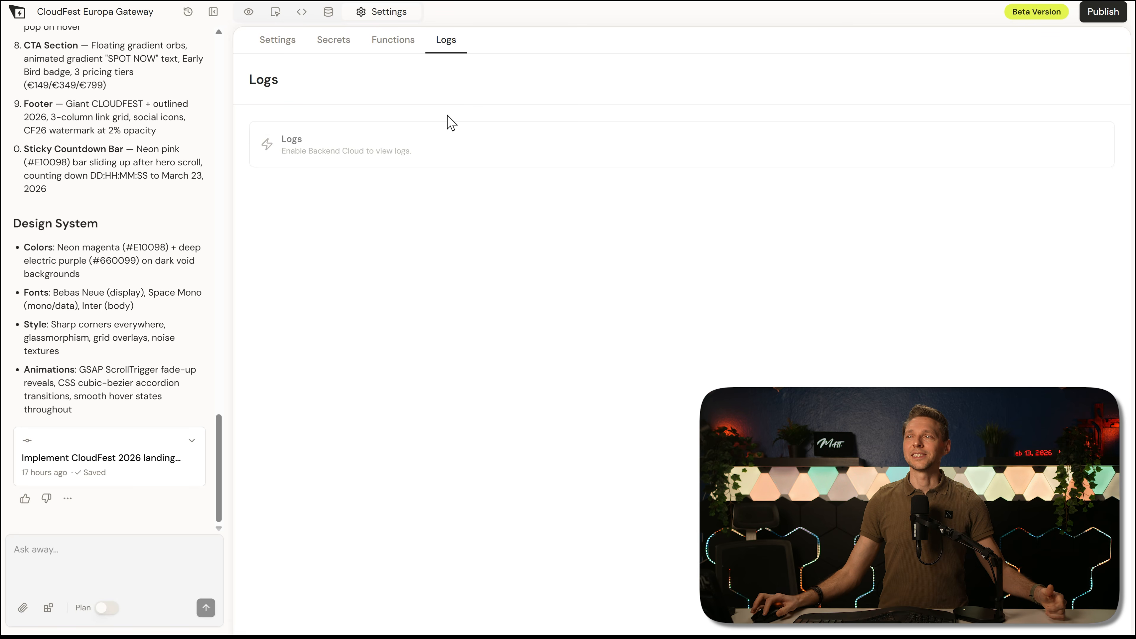
left_click(275, 40)
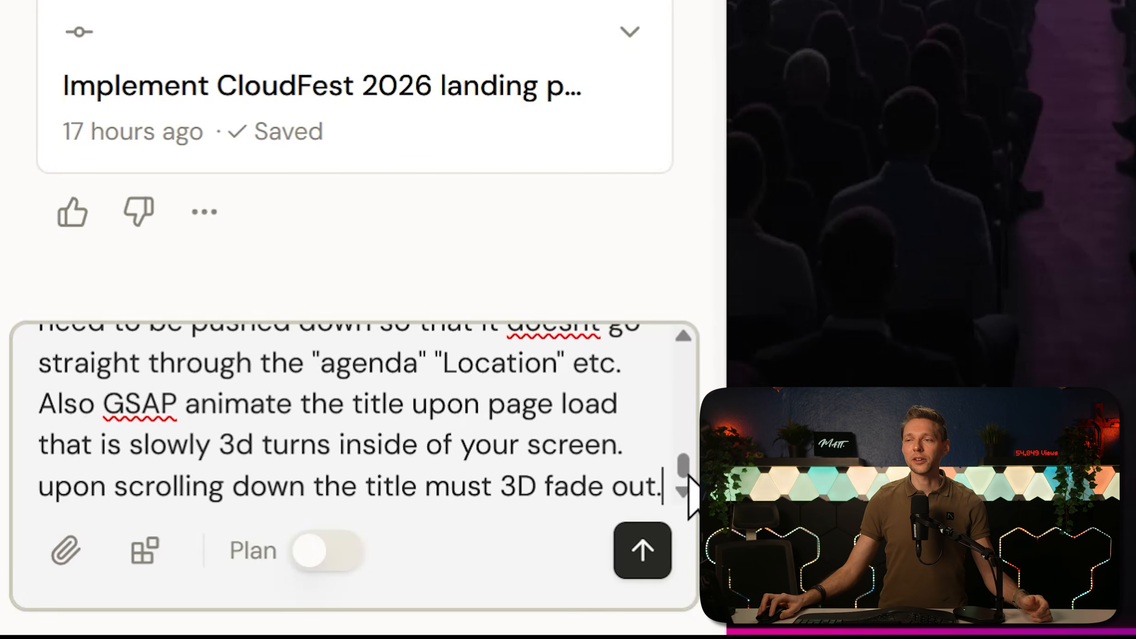
Step: Read through the first part of the drafted change request, covering the speaker animations, reversed agenda colors and the four ticket passes
left_click_drag(685, 482, 682, 345)
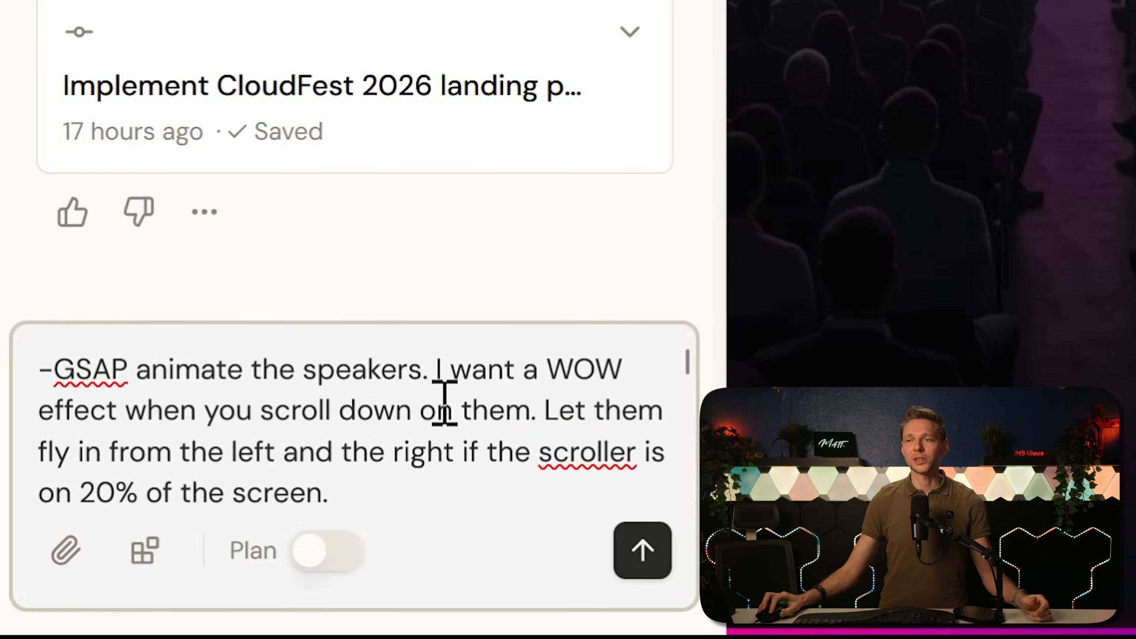
scroll(474, 367, "down", 3)
scroll(532, 358, "up", 3)
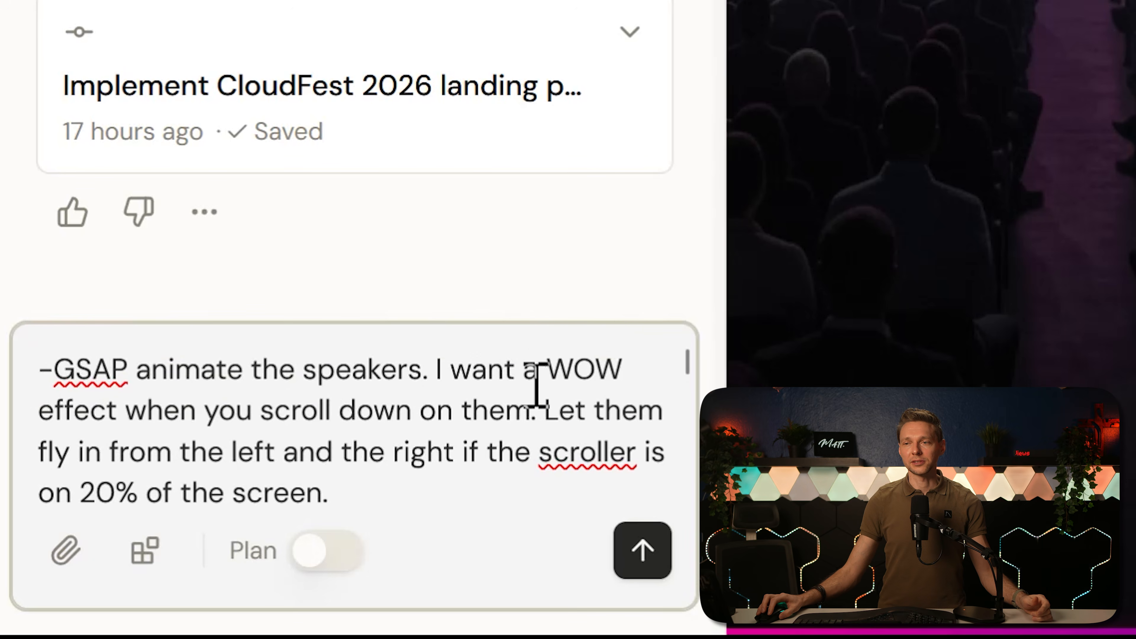
middle_click(524, 390)
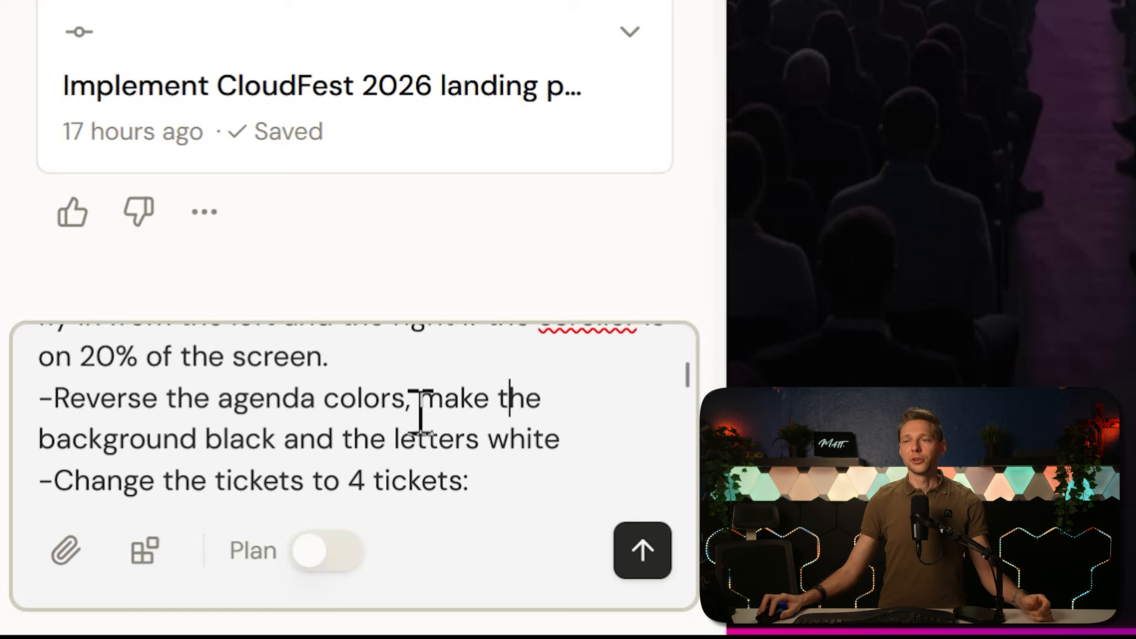
middle_click(556, 394)
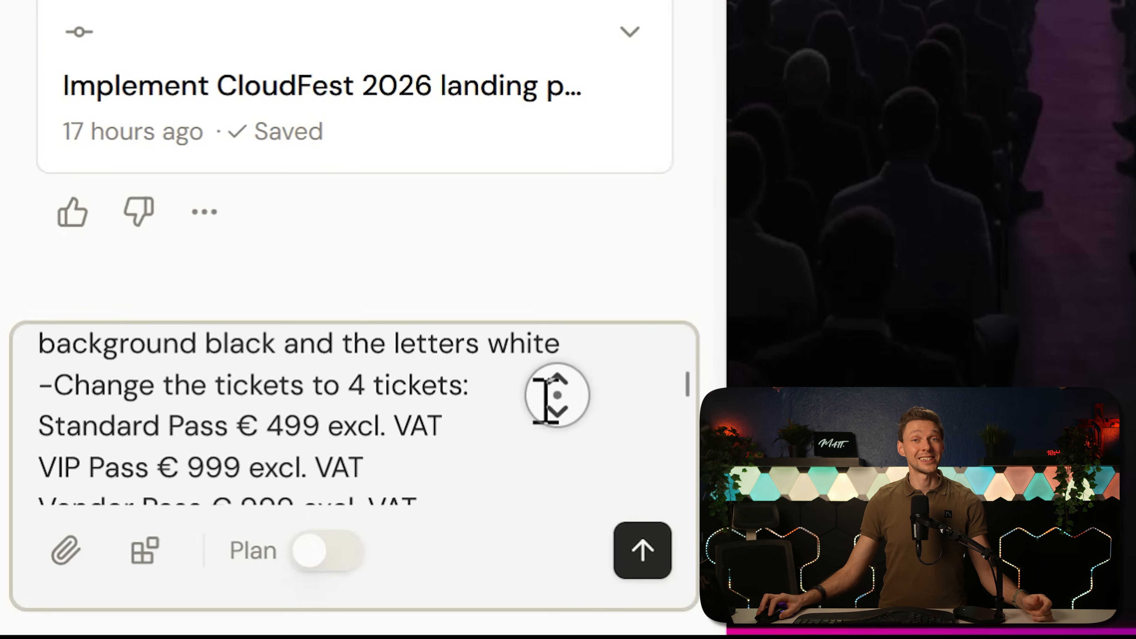
left_click(546, 401)
middle_click(556, 386)
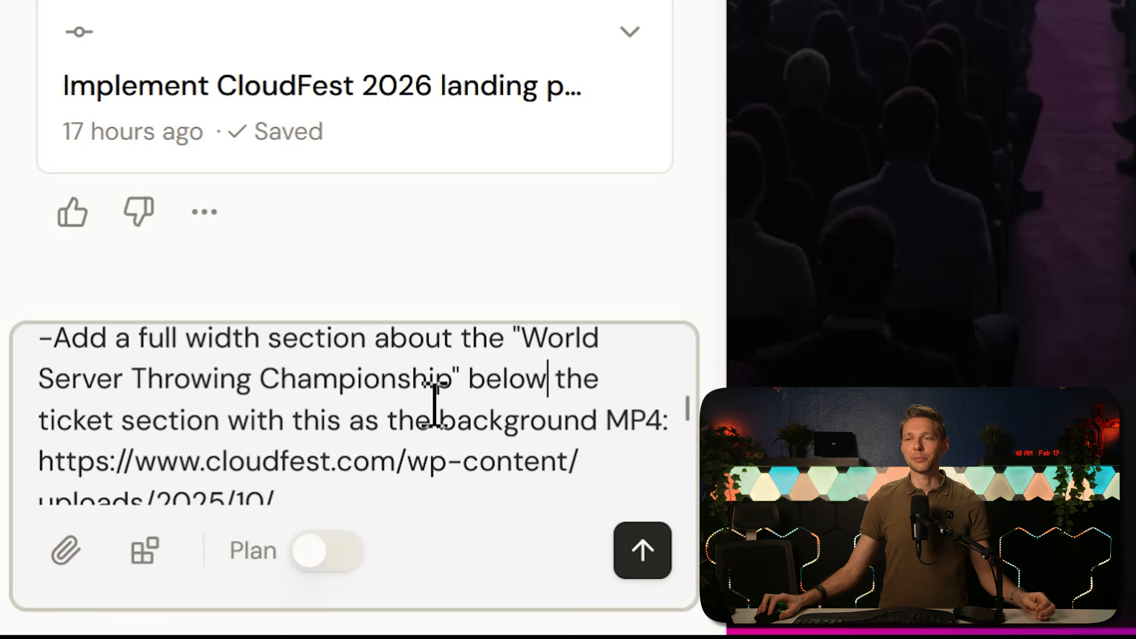
Step: Read the rest of the drafted request, covering the World Server Throwing Championship section, #fdd037 CTA buttons and the hero title's position and 3D animation
middle_click(438, 365)
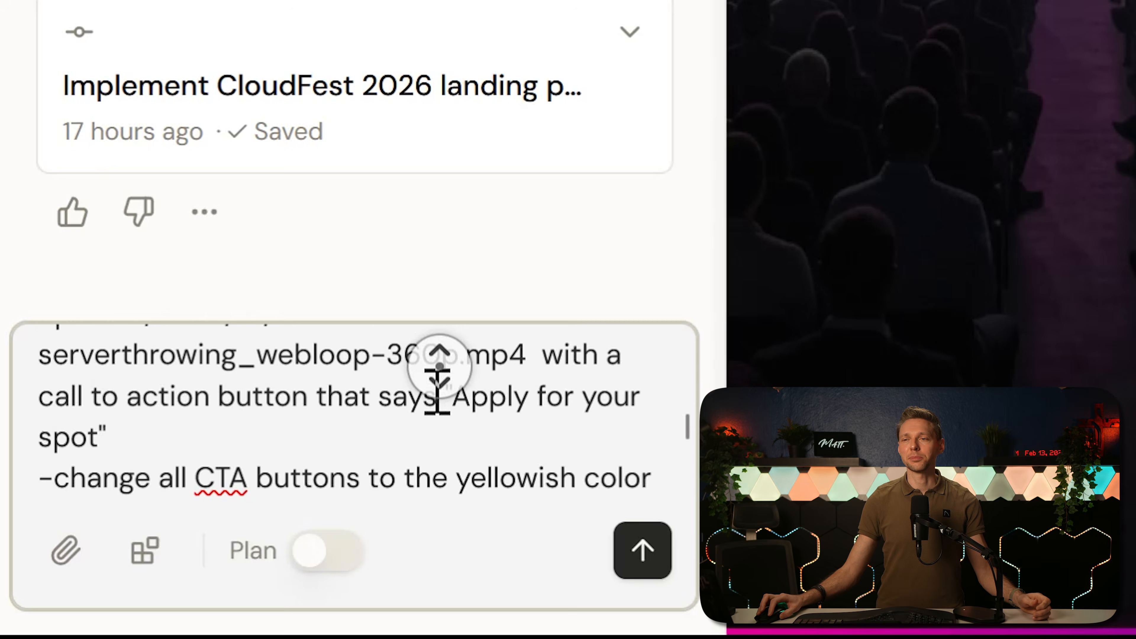
middle_click(414, 387)
middle_click(422, 410)
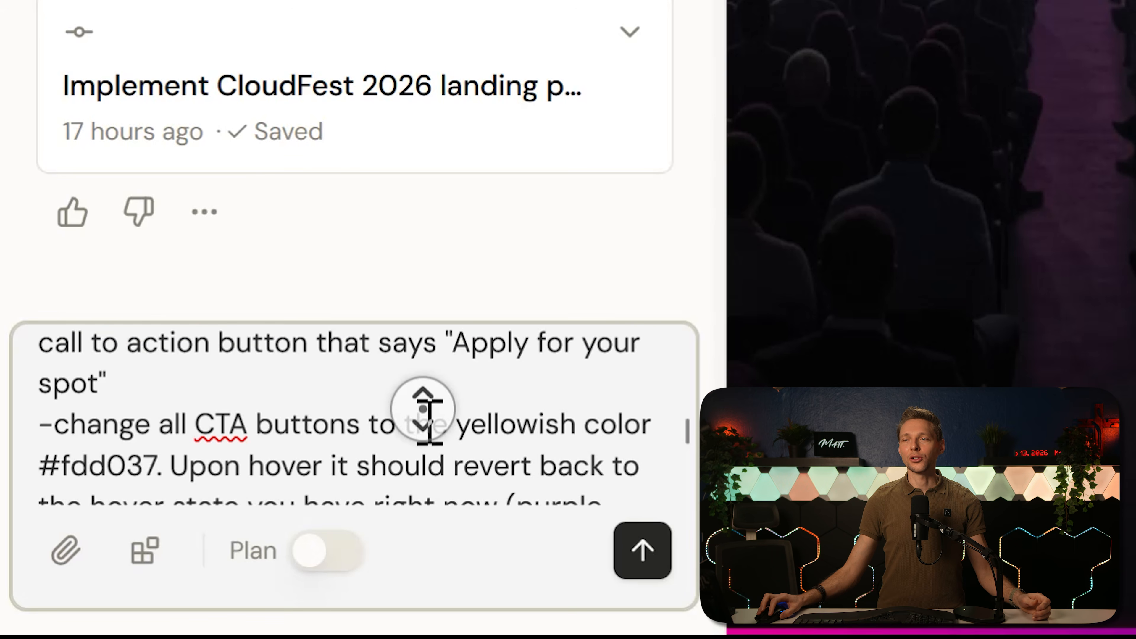
left_click(428, 437)
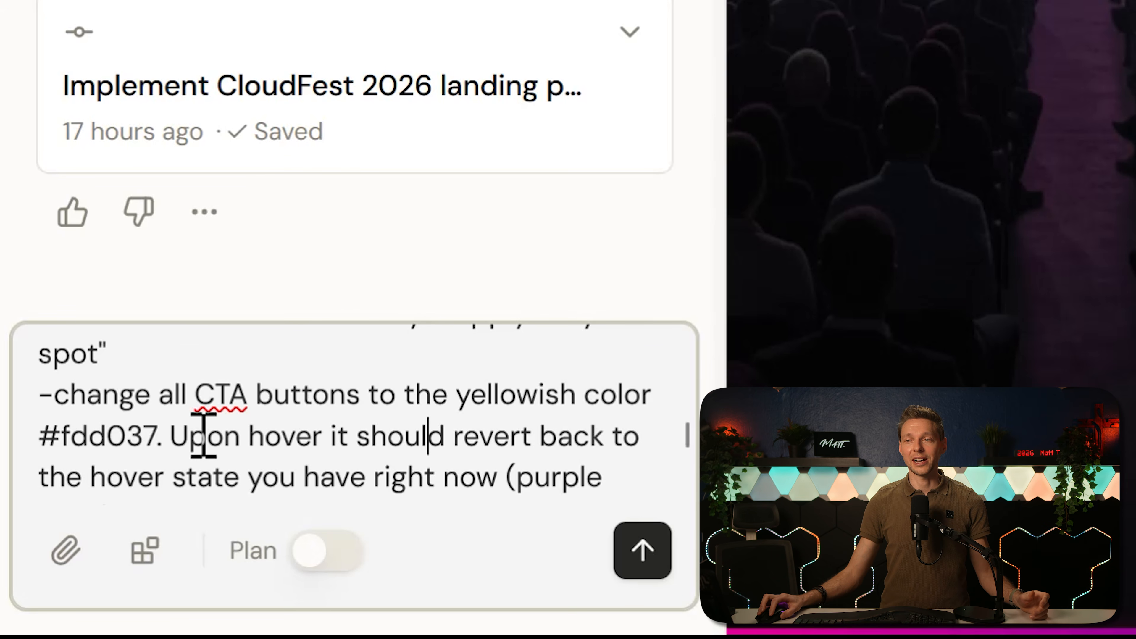
left_click_drag(162, 435, 30, 433)
middle_click(403, 405)
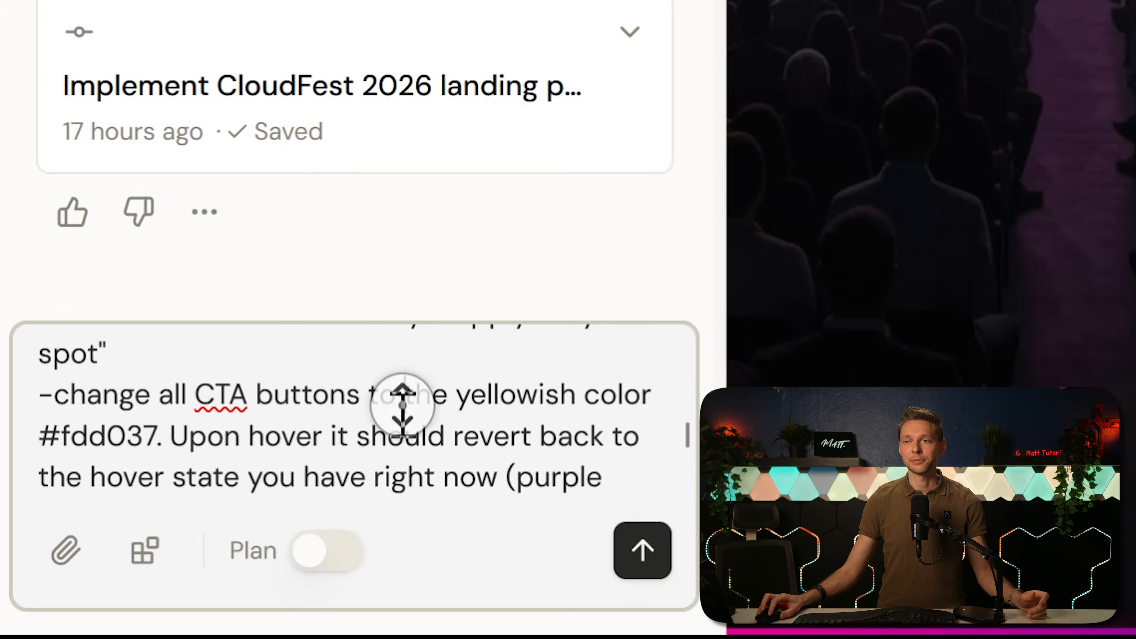
left_click(391, 420)
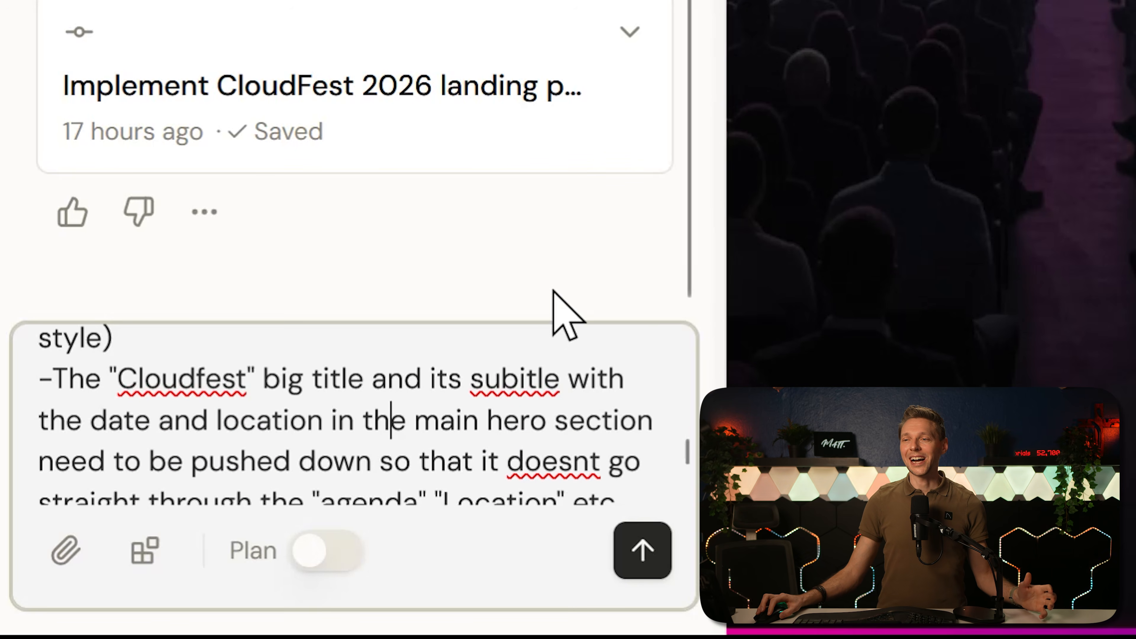
middle_click(510, 418)
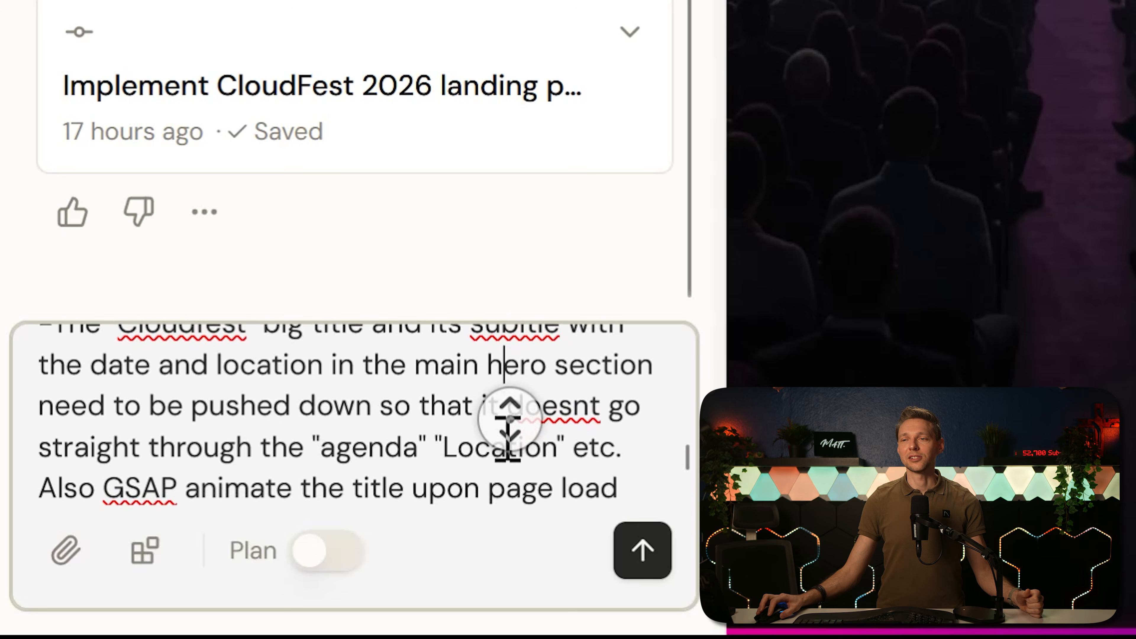
left_click(492, 425)
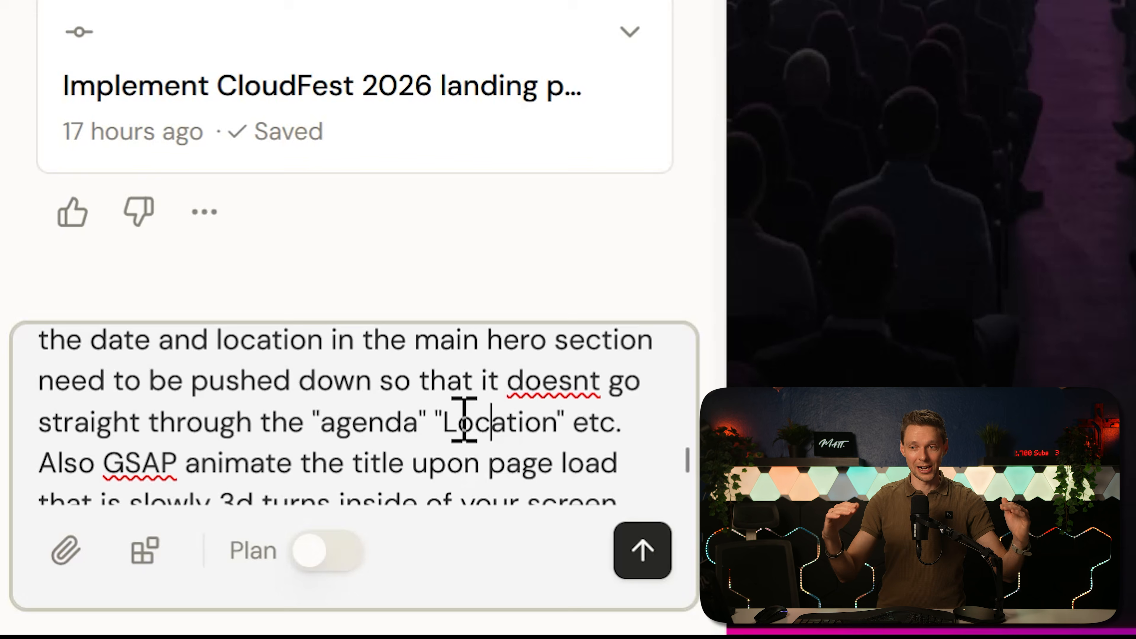
middle_click(535, 374)
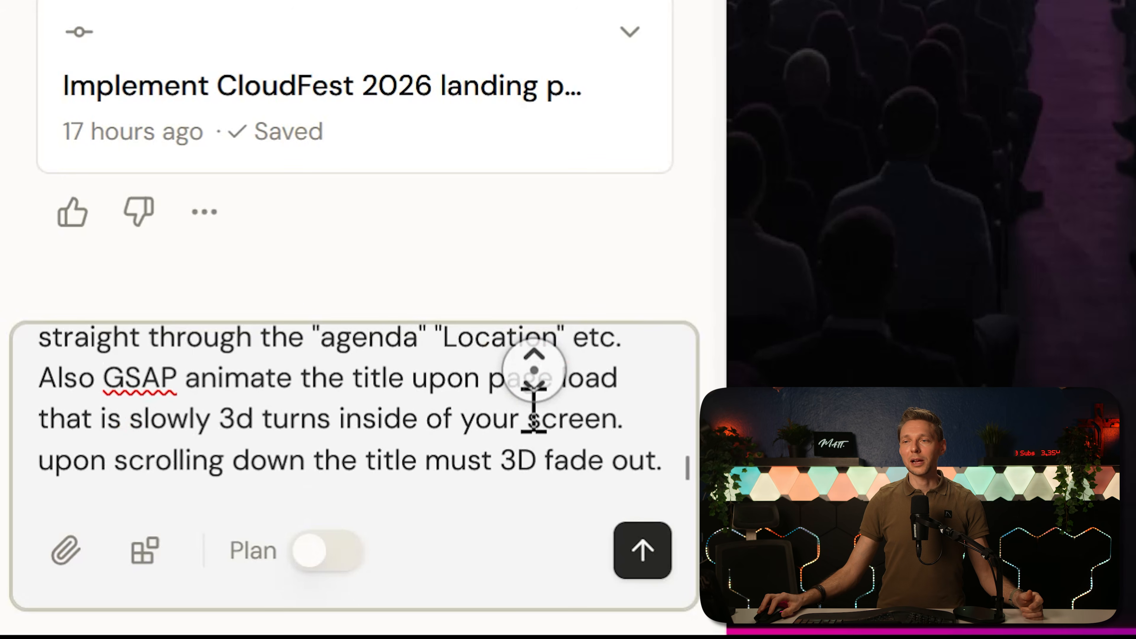
left_click(487, 475)
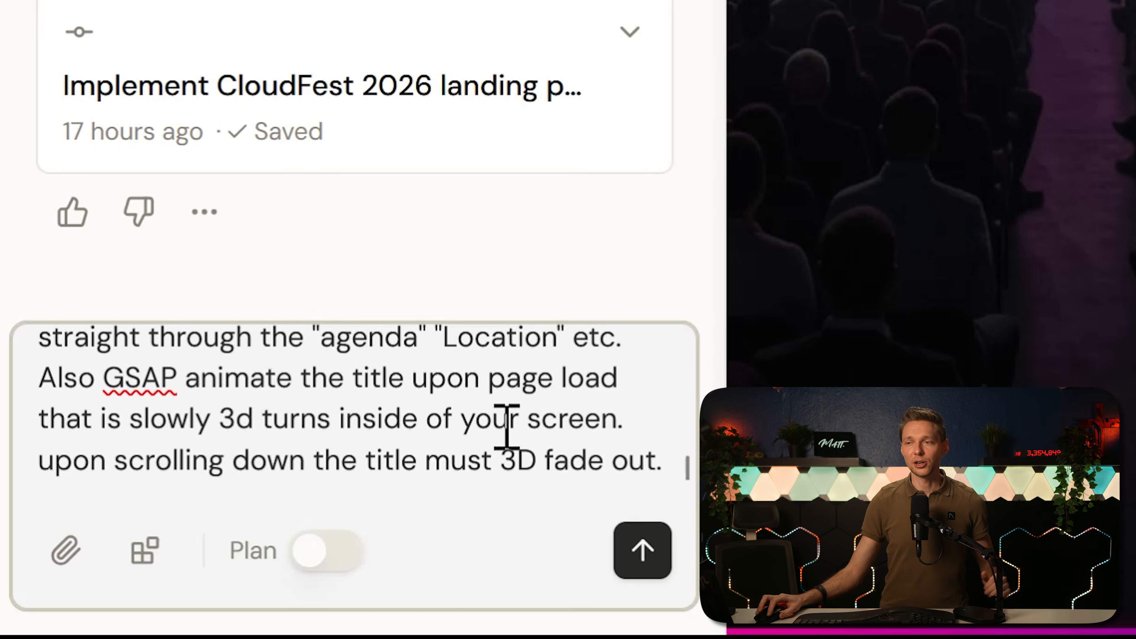
Step: Append the line -change the "practical info" to "info" to the change request and submit it
left_click(664, 459)
key("shift+Return")
type("-change the \"practical info\" to \"info\"")
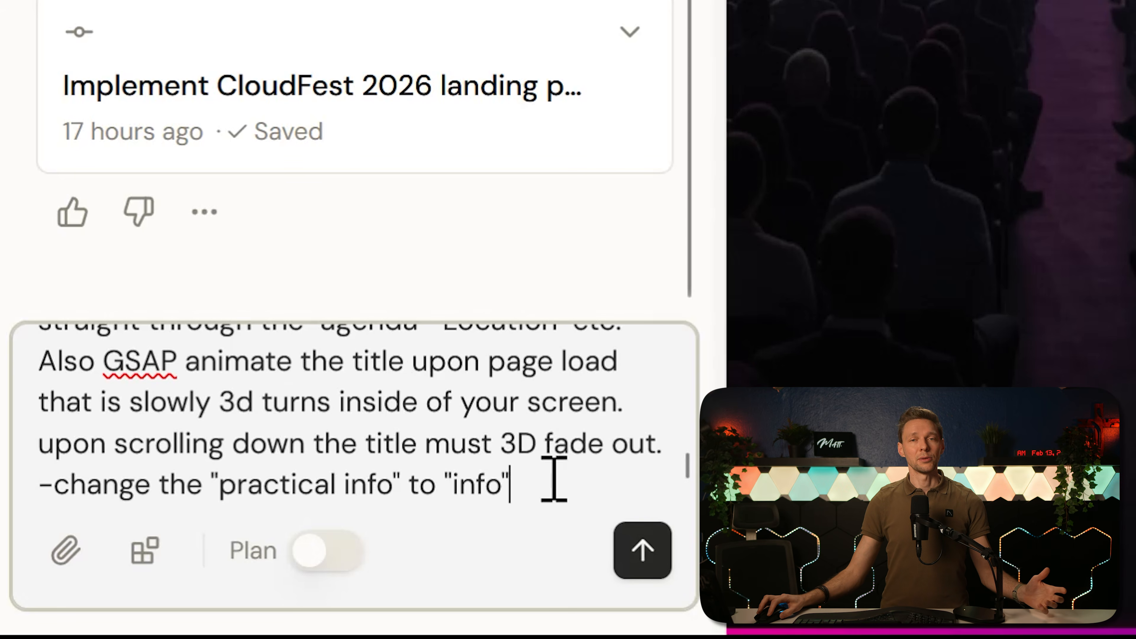
left_click(640, 549)
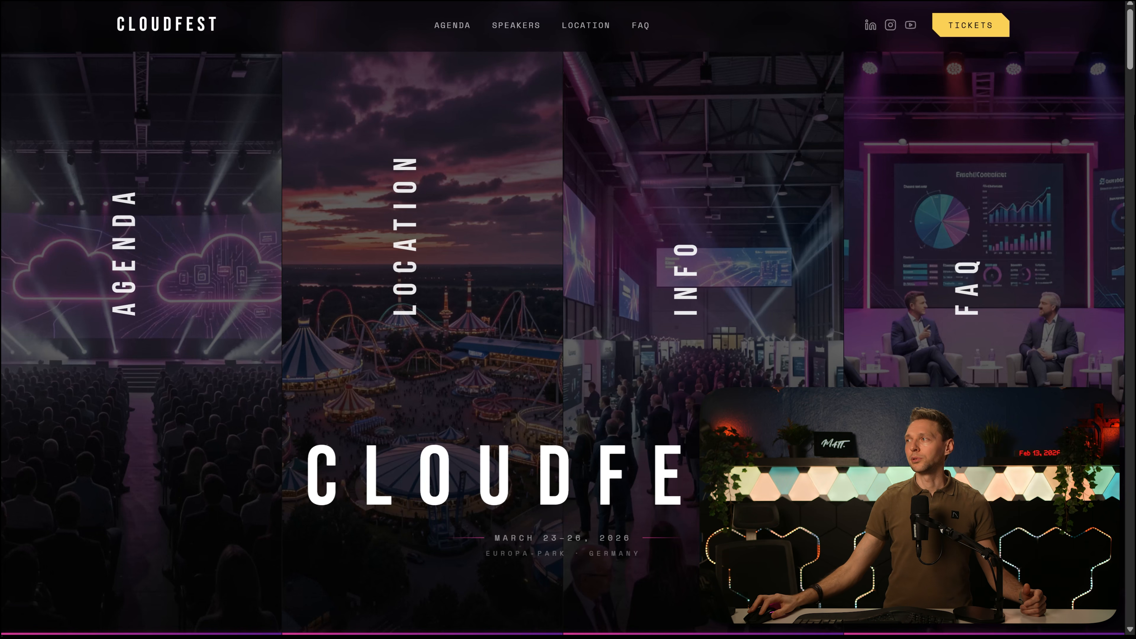
Step: Check the updated landing page's hero title scroll effect, video section, statistics and speaker card animations
scroll(1133, 53, "down", 2)
left_click_drag(1132, 67, 1130, 99)
scroll(1028, 188, "down", 8)
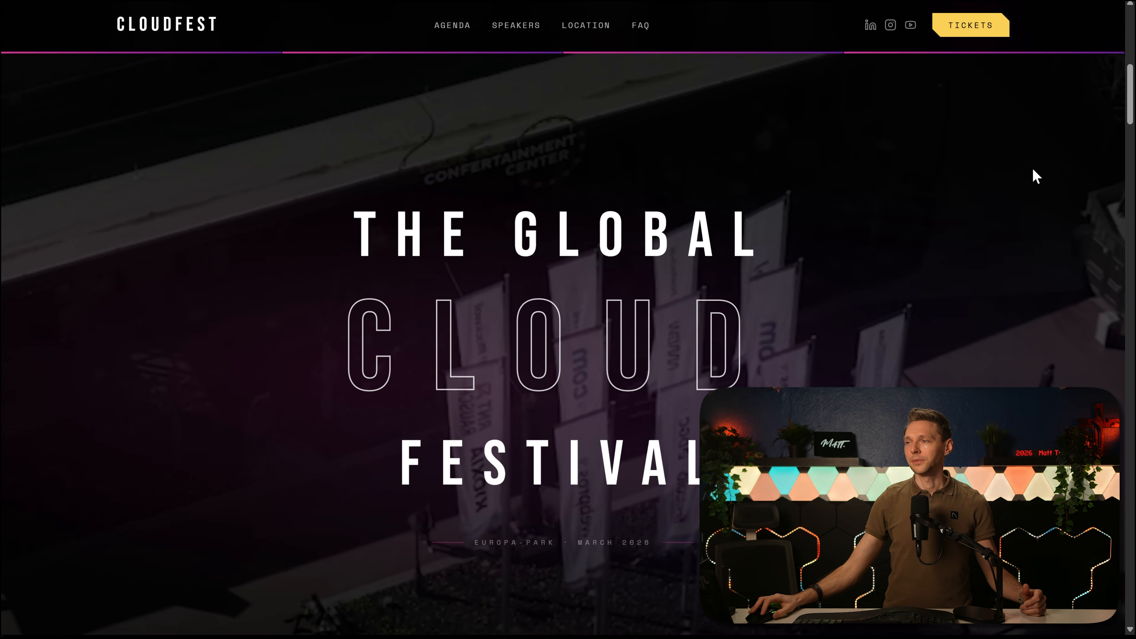
scroll(1038, 215, "down", 2)
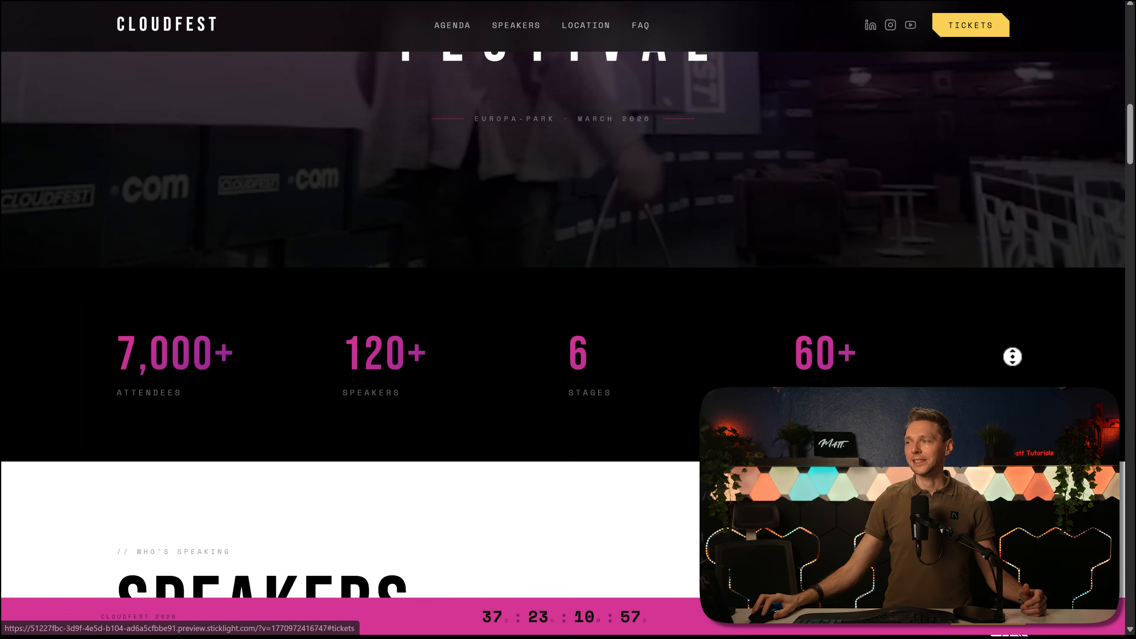
scroll(1009, 357, "down", 8)
scroll(568, 313, "down", 20)
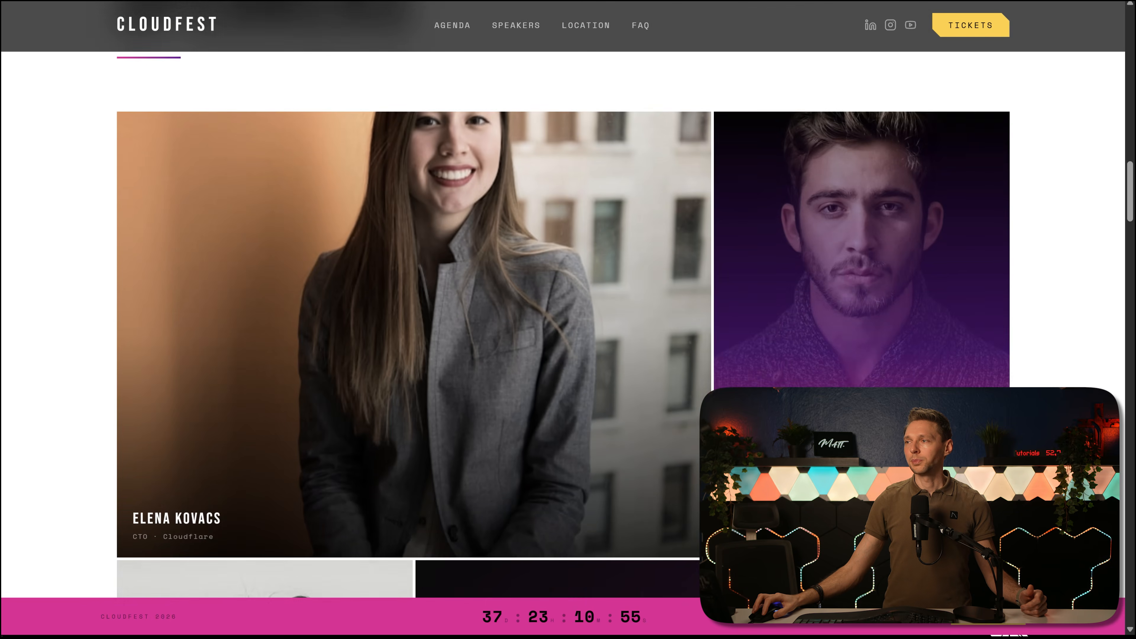
scroll(568, 313, "down", 20)
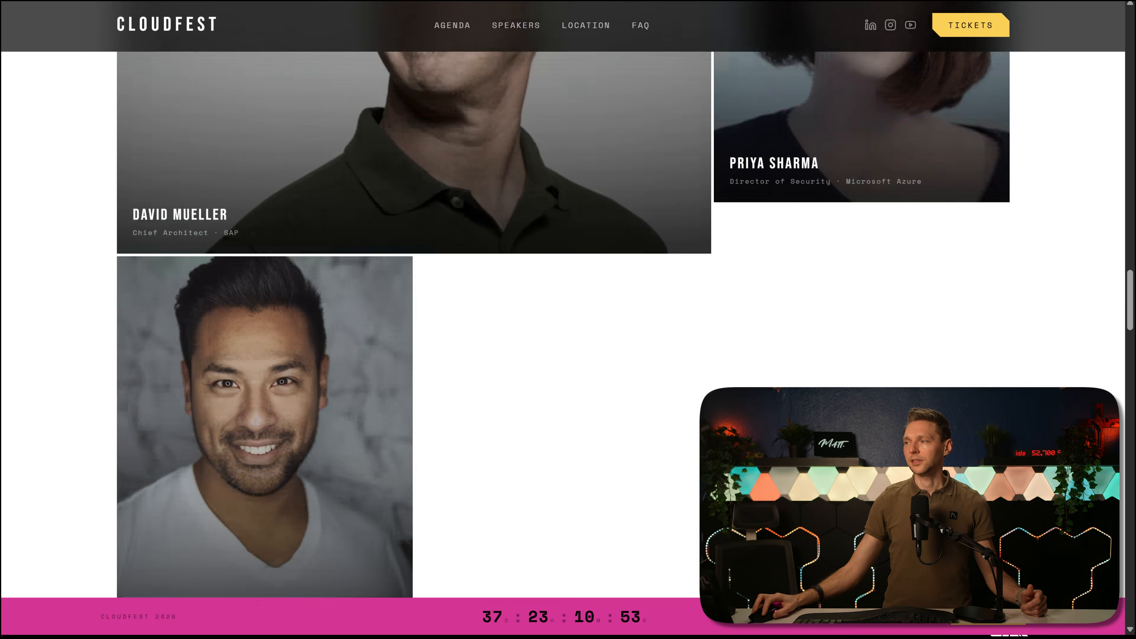
Step: Check the updated landing page's agenda columns, partners and sponsors section, yellow call-to-action buttons and four ticket passes
scroll(568, 313, "down", 3)
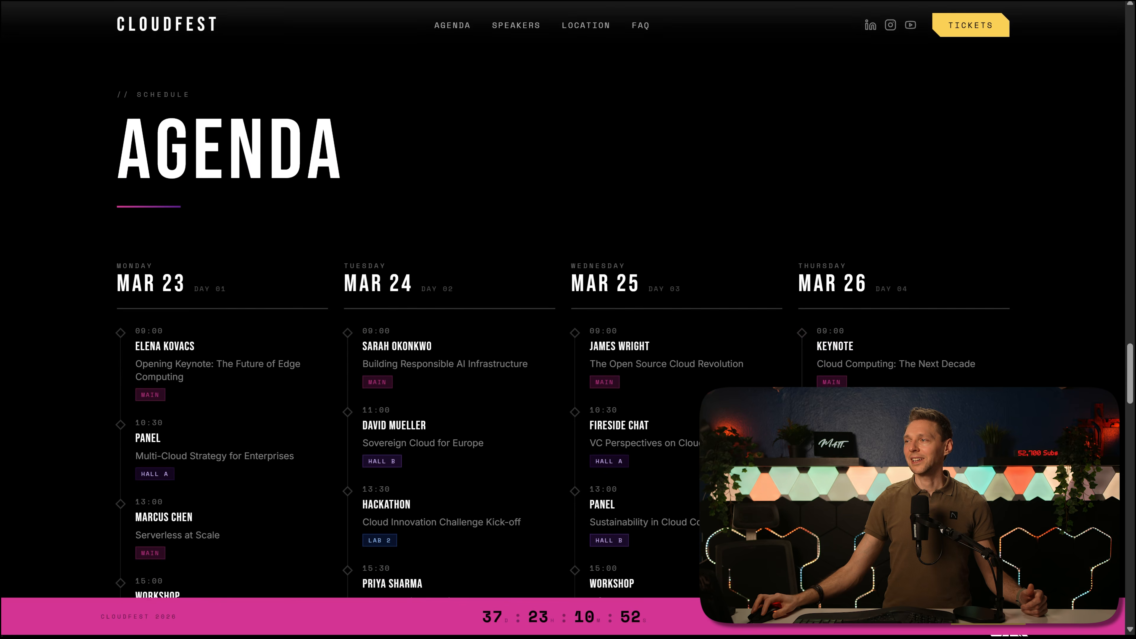
scroll(1006, 181, "down", 7)
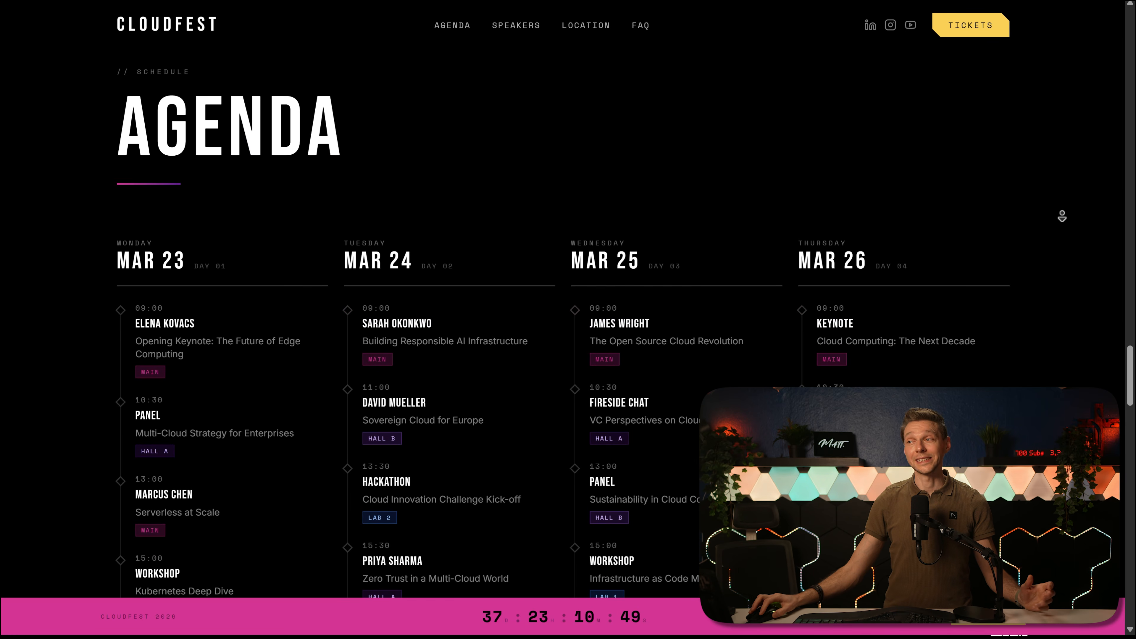
scroll(1005, 362, "down", 10)
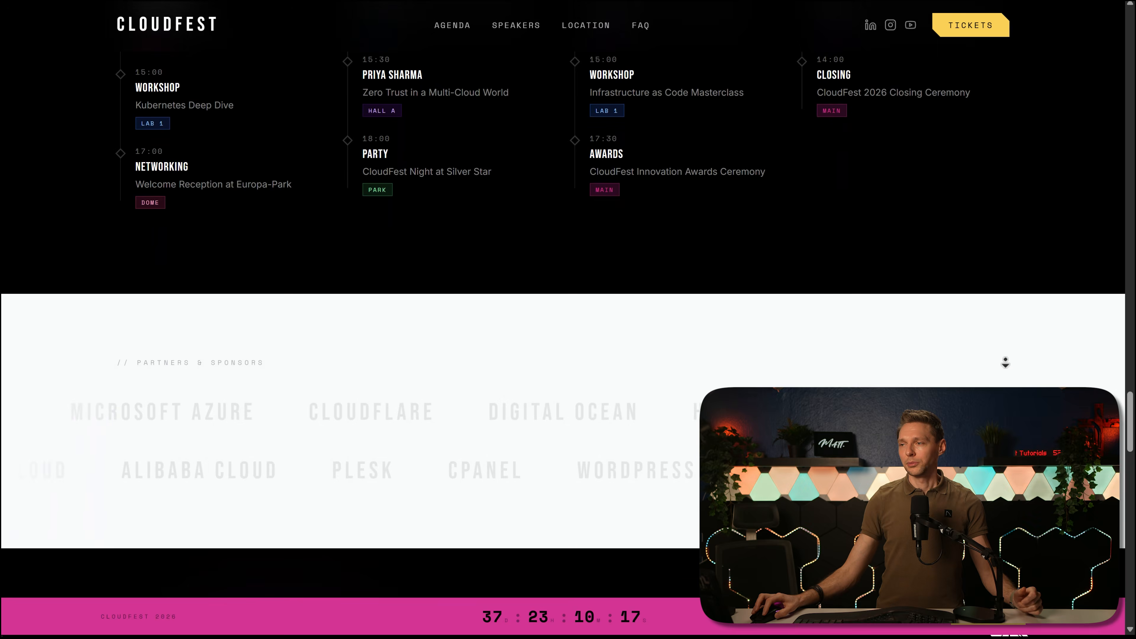
scroll(1006, 362, "down", 7)
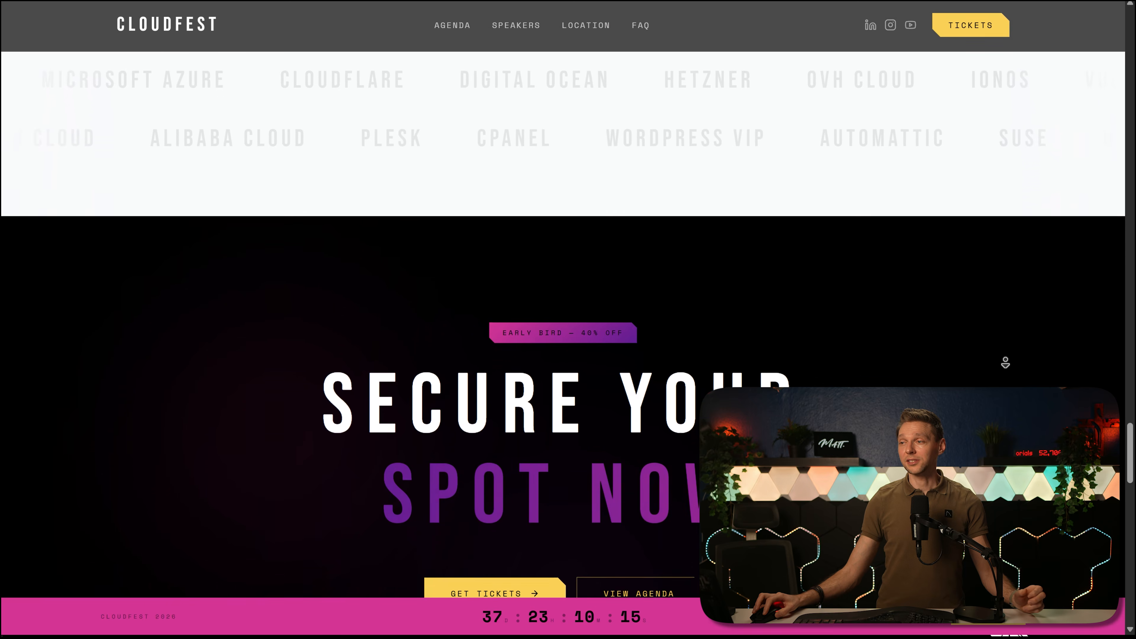
scroll(1005, 362, "down", 3)
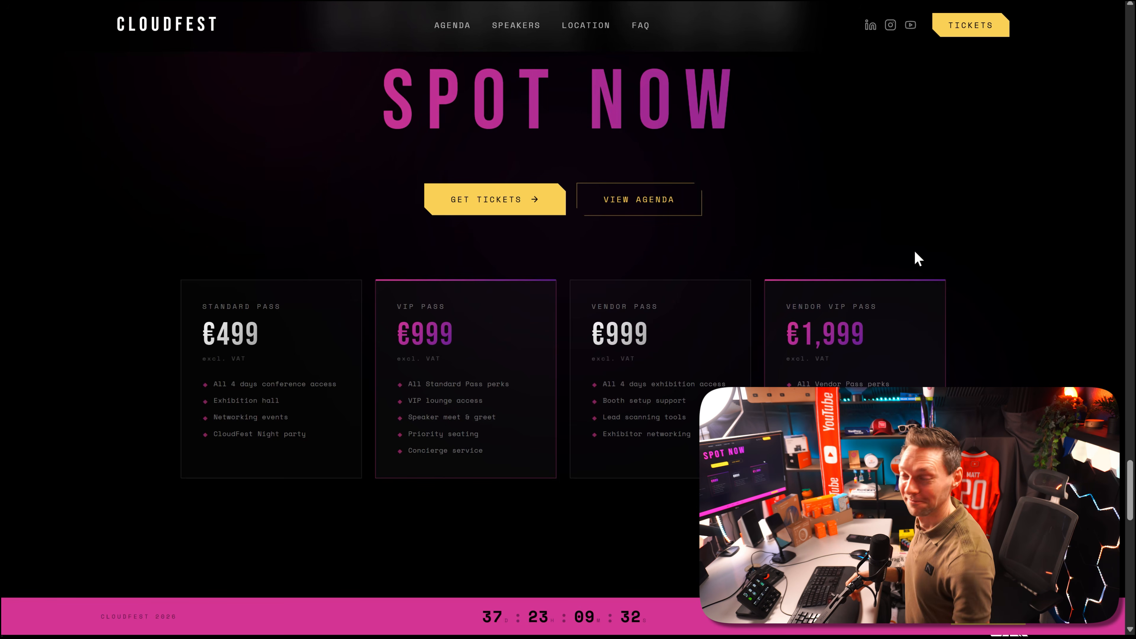
middle_click(1012, 302)
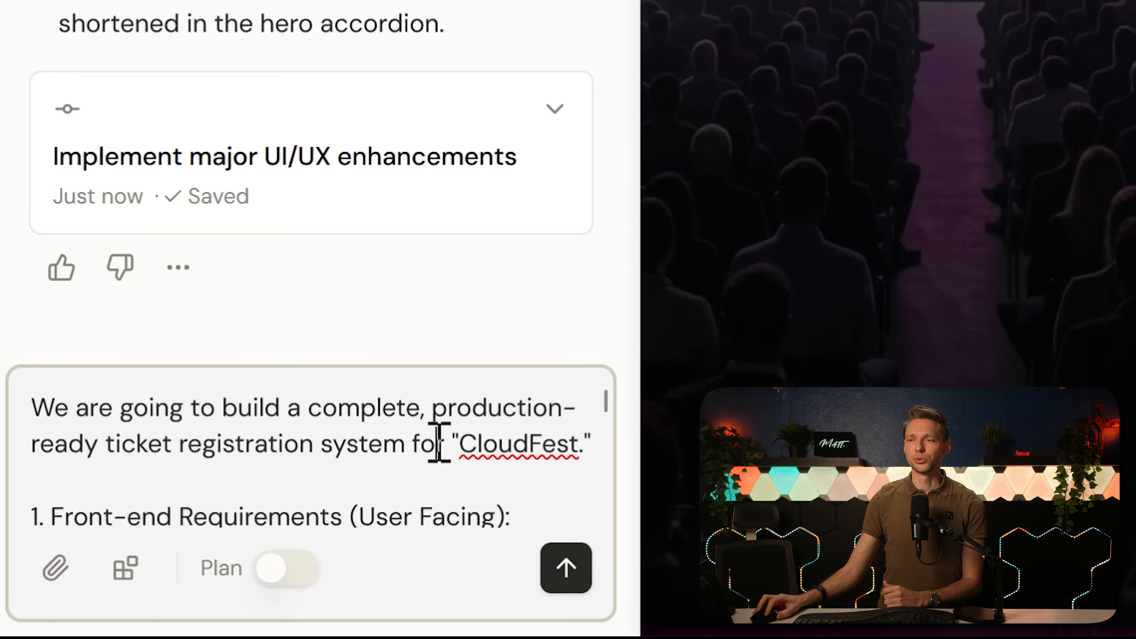
Step: Review and submit the drafted request for a complete, production-ready CloudFest ticket registration system, including attendee list export to CSV/Excel
middle_click(435, 439)
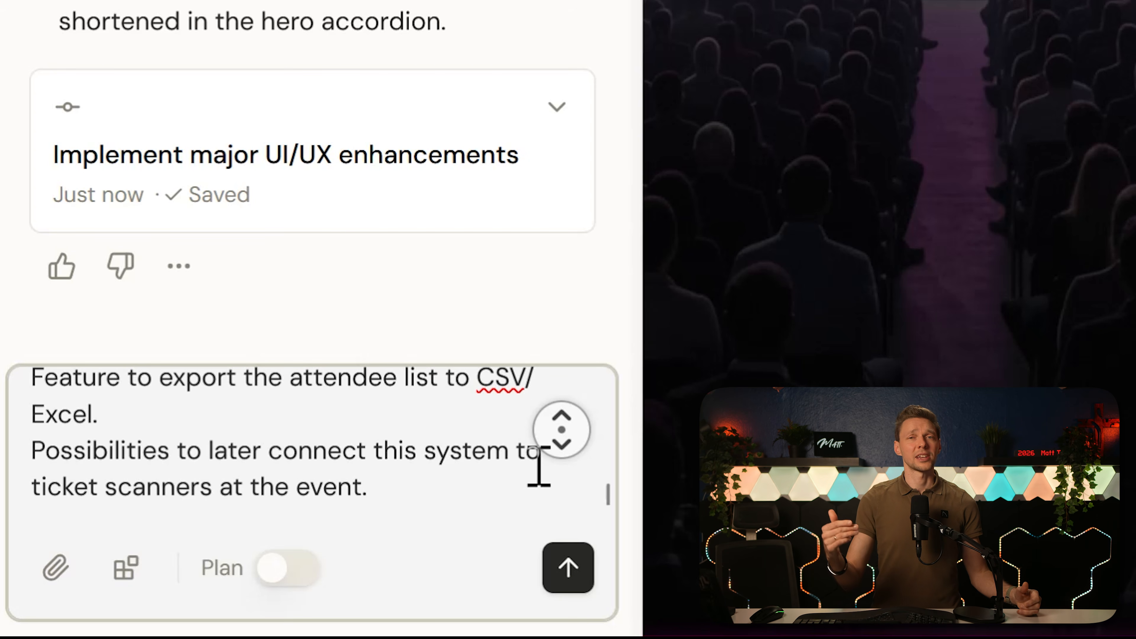
middle_click(539, 468)
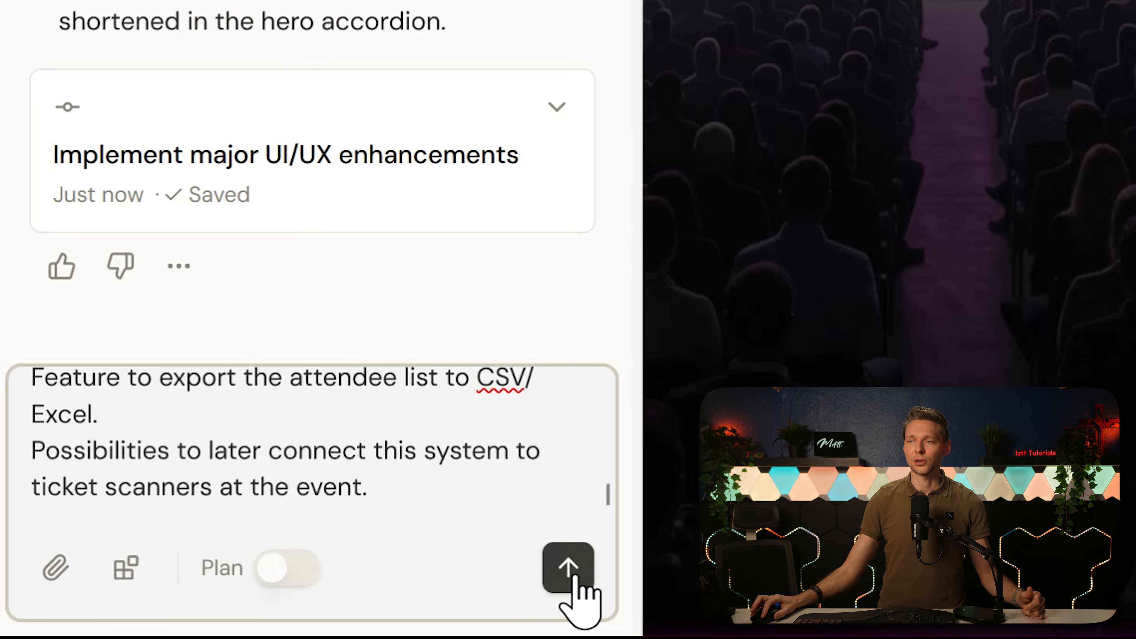
left_click(570, 576)
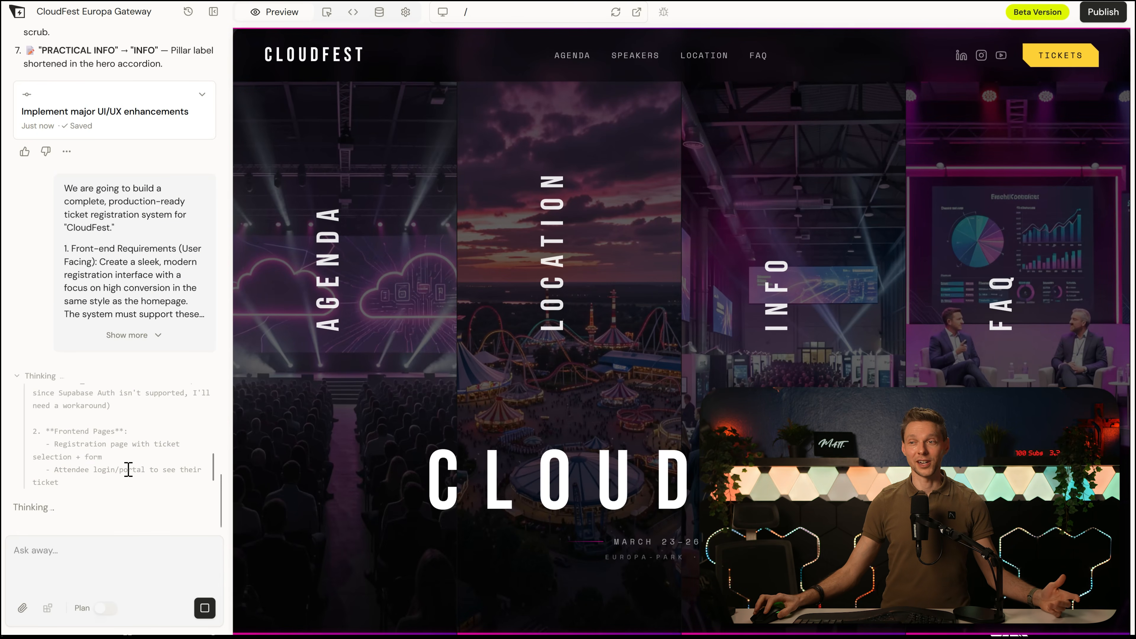
left_click_drag(213, 466, 207, 402)
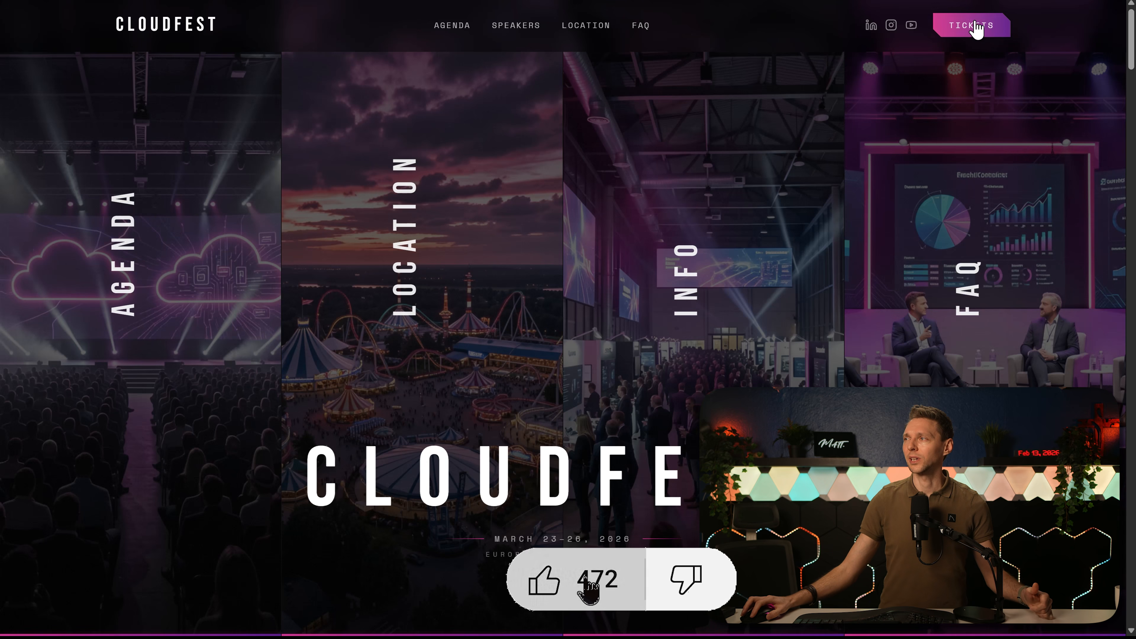
Step: Open the ticket registration and register for a Standard Pass by filling in the required attendee details
left_click(985, 34)
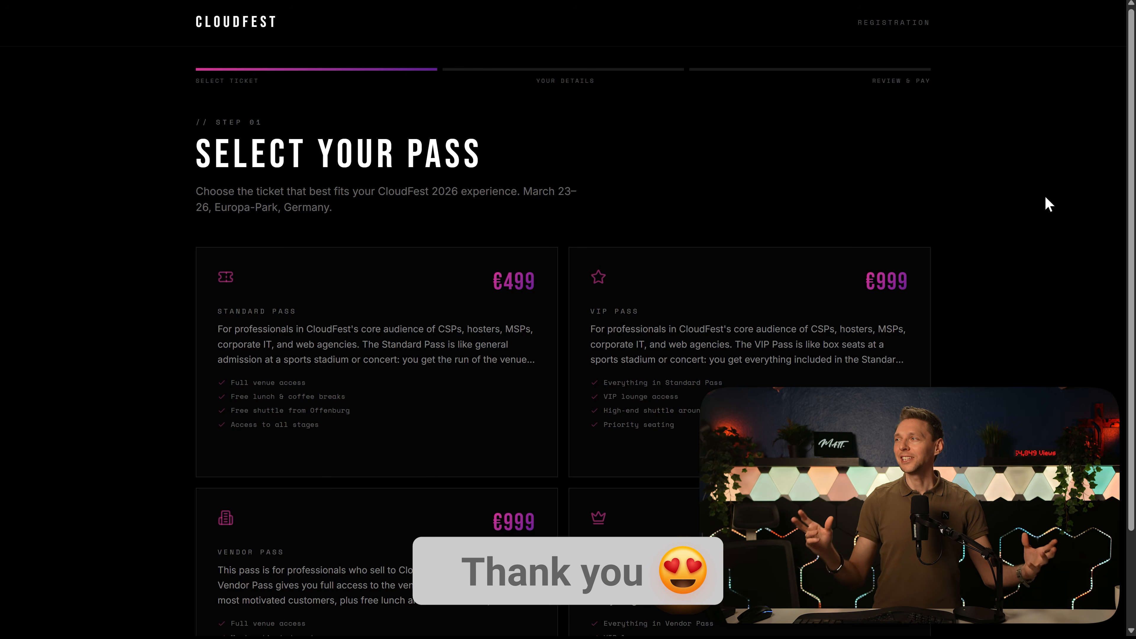
scroll(1042, 197, "down", 2)
scroll(1029, 210, "up", 2)
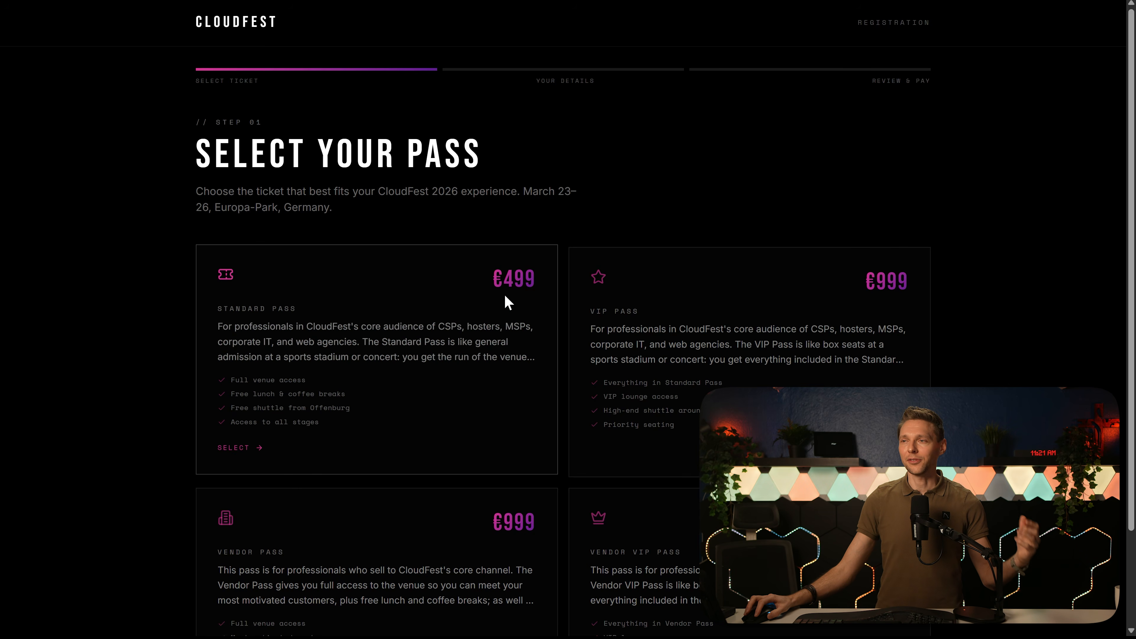
left_click(232, 455)
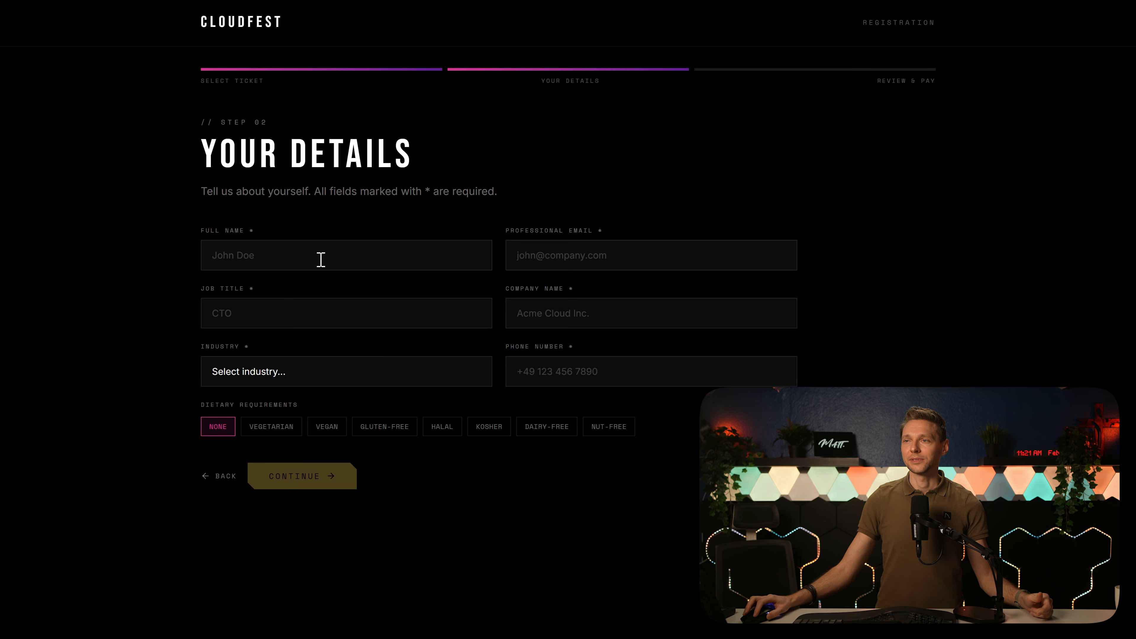
left_click(353, 258)
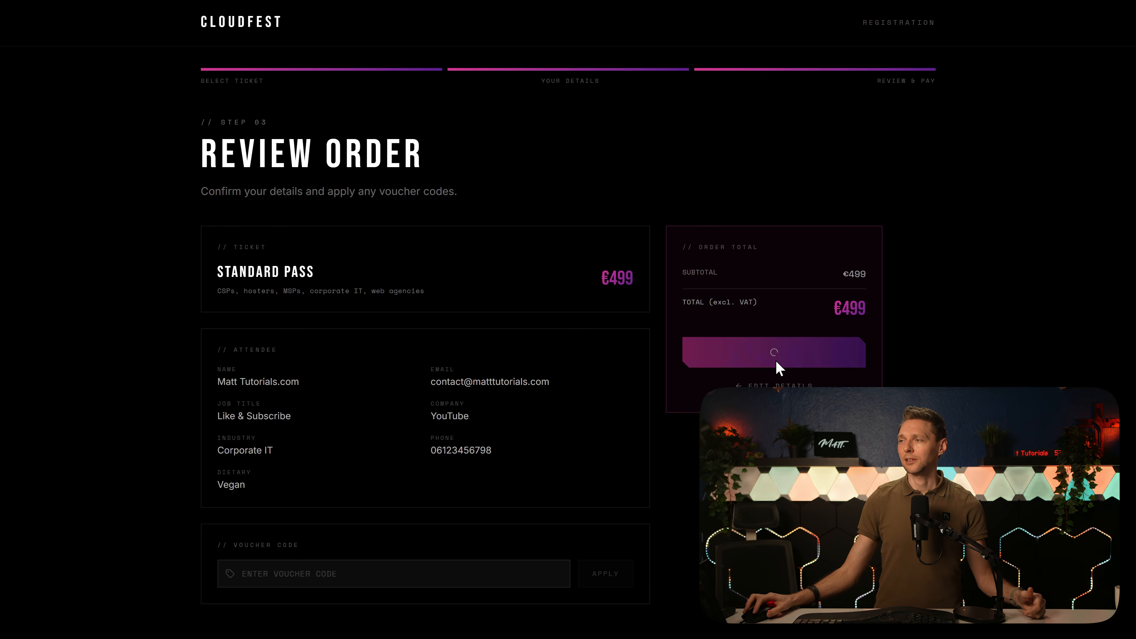
left_click(776, 366)
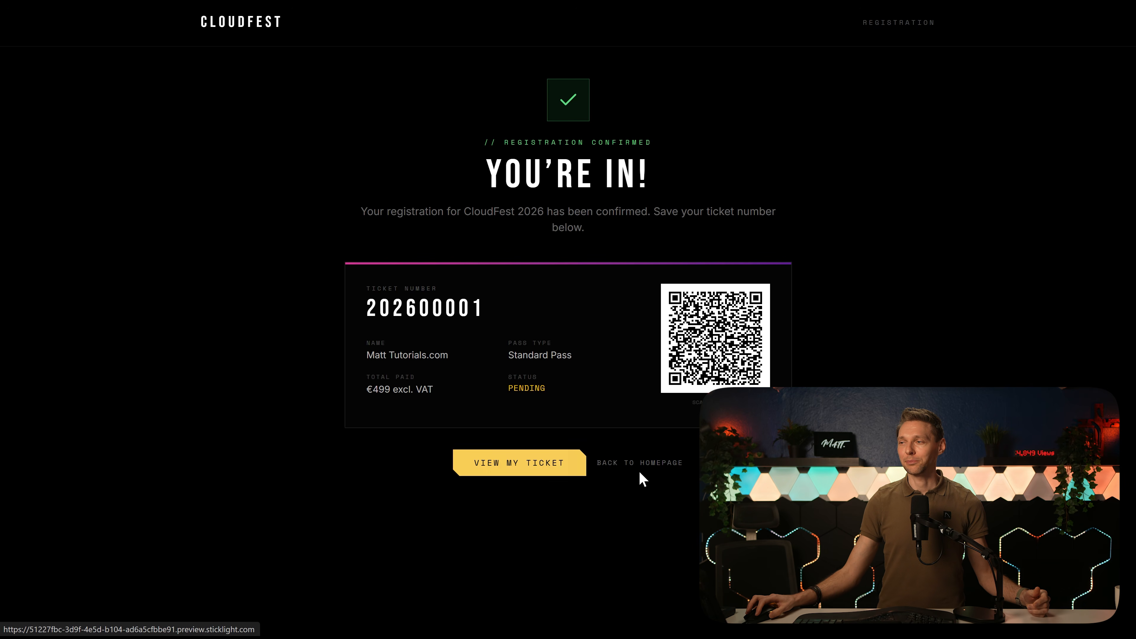
Step: View the registered ticket in the attendee portal by looking it up with the attendee's email address
left_click(496, 474)
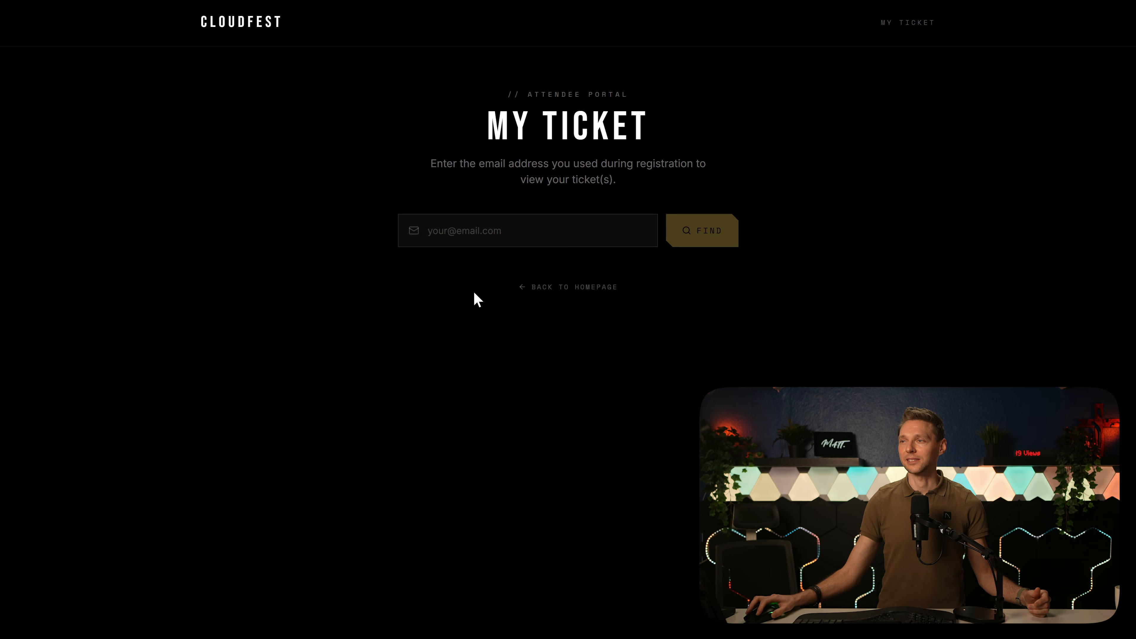
left_click(478, 232)
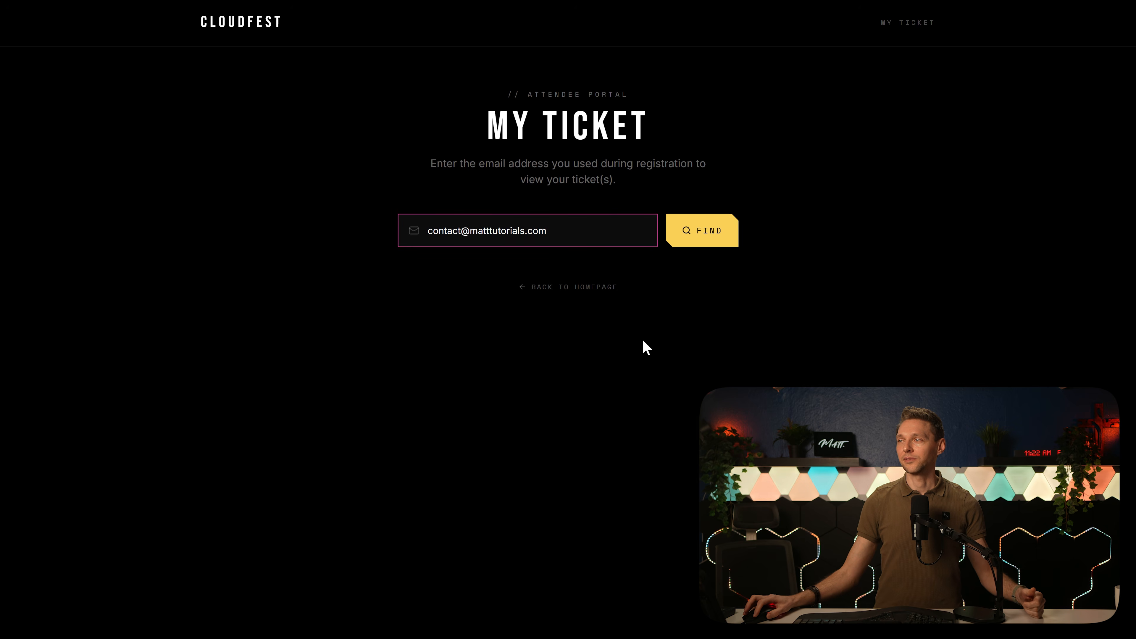
left_click(702, 239)
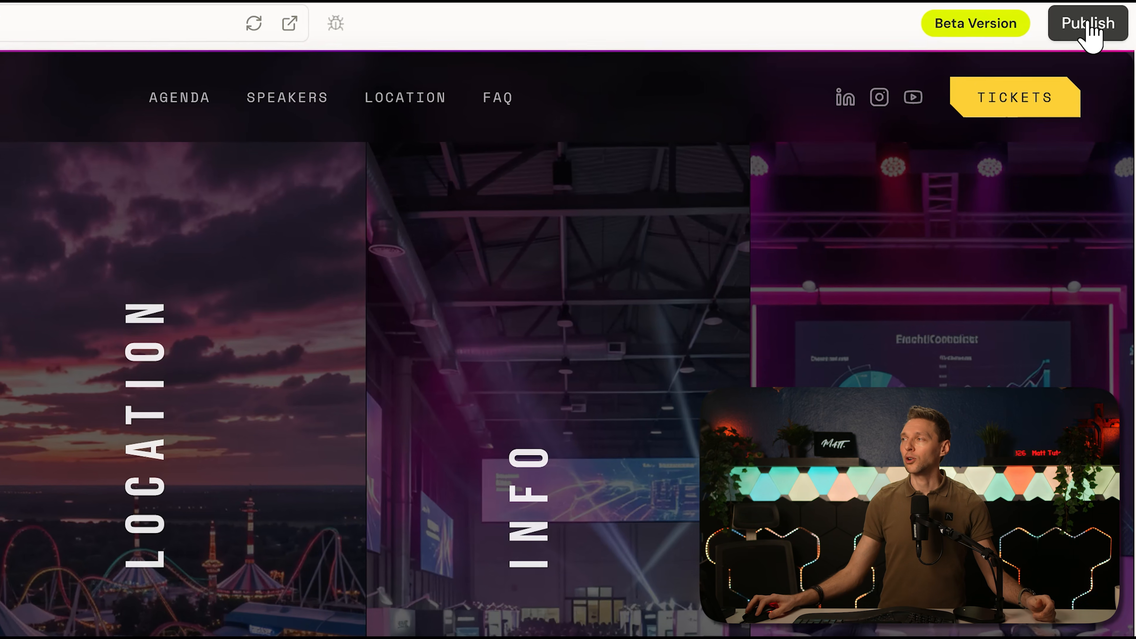
Step: Change the project's web address to cloudfest-2026-matt.sticklight.app and publish the site
left_click(1090, 24)
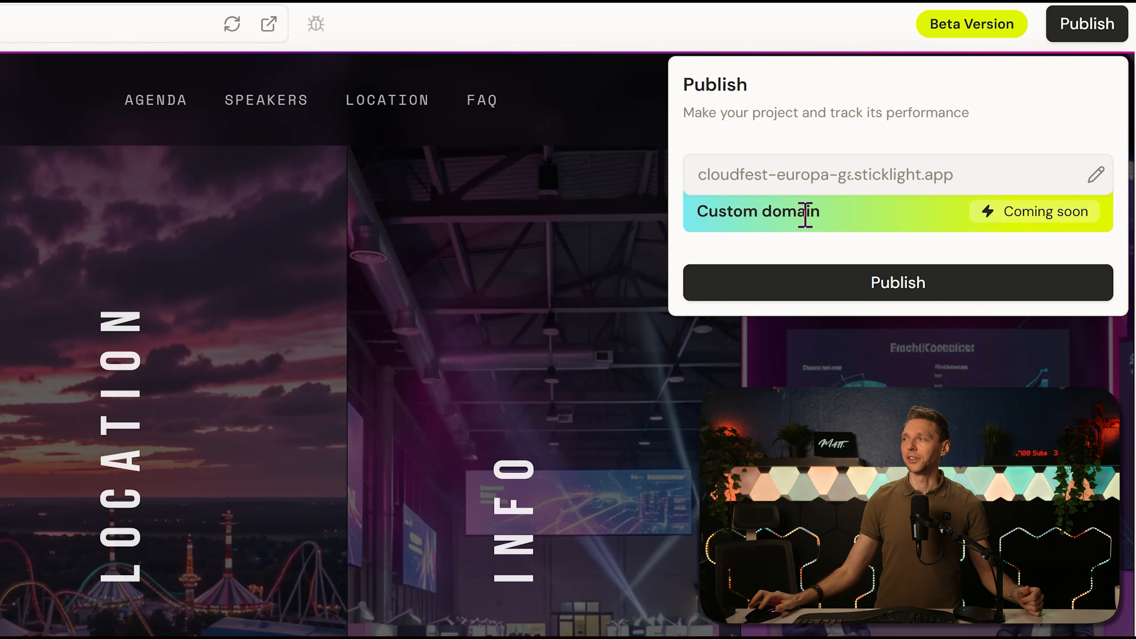
left_click(1096, 175)
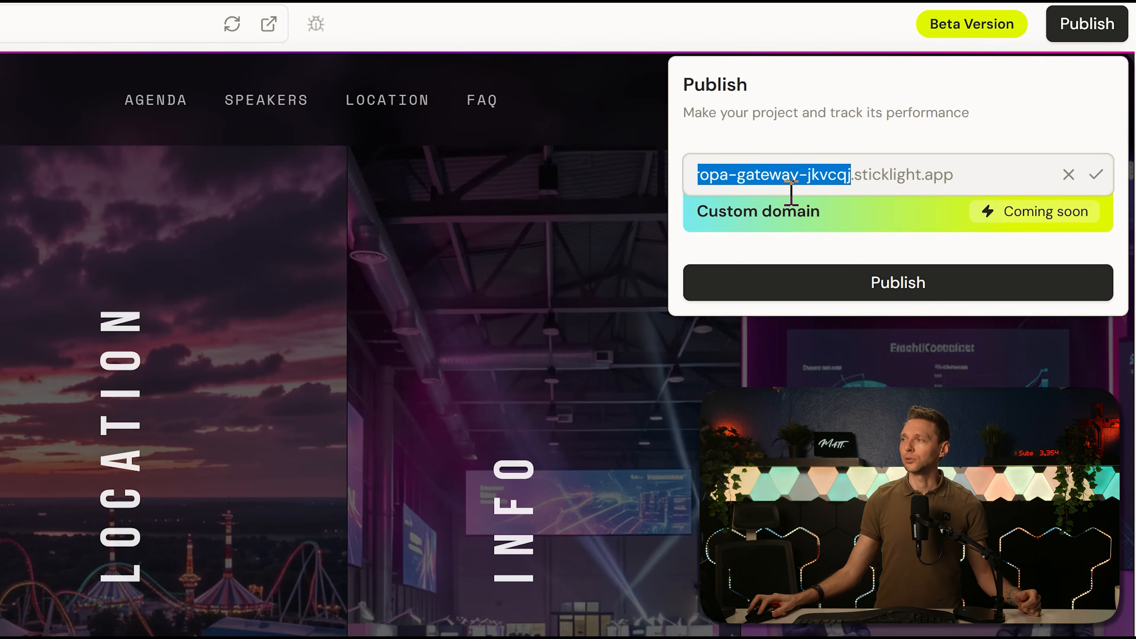
left_click_drag(729, 175, 939, 170)
key("BackSpace")
key("BackSpace")
key("BackSpace")
key("BackSpace")
key("BackSpace")
key("BackSpace")
key("BackSpace")
type("2026-matt")
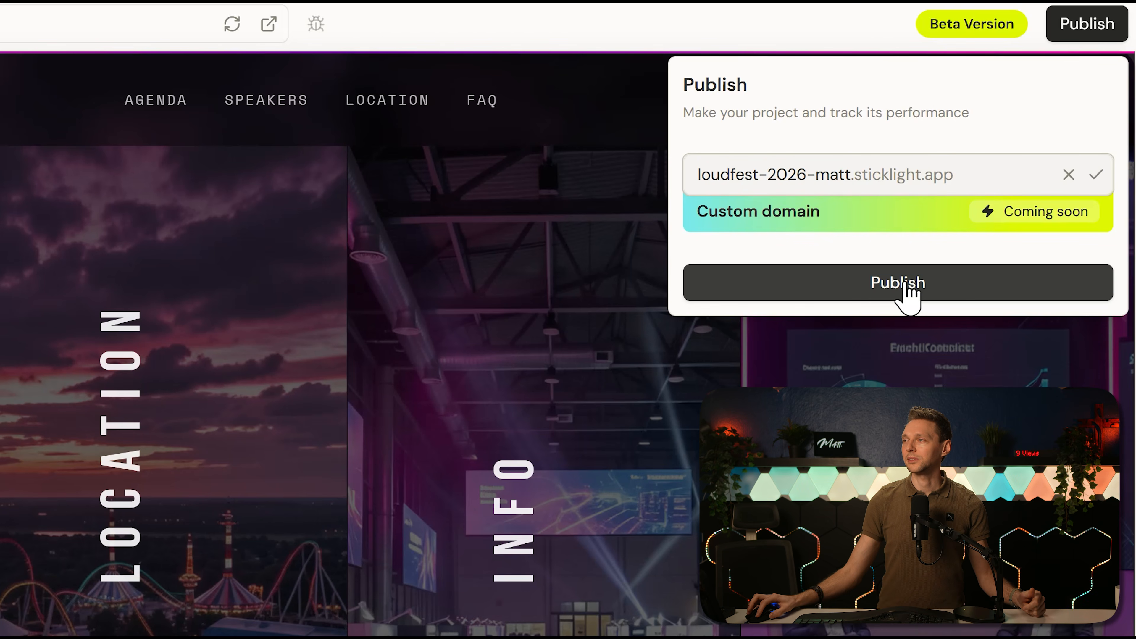
left_click(908, 286)
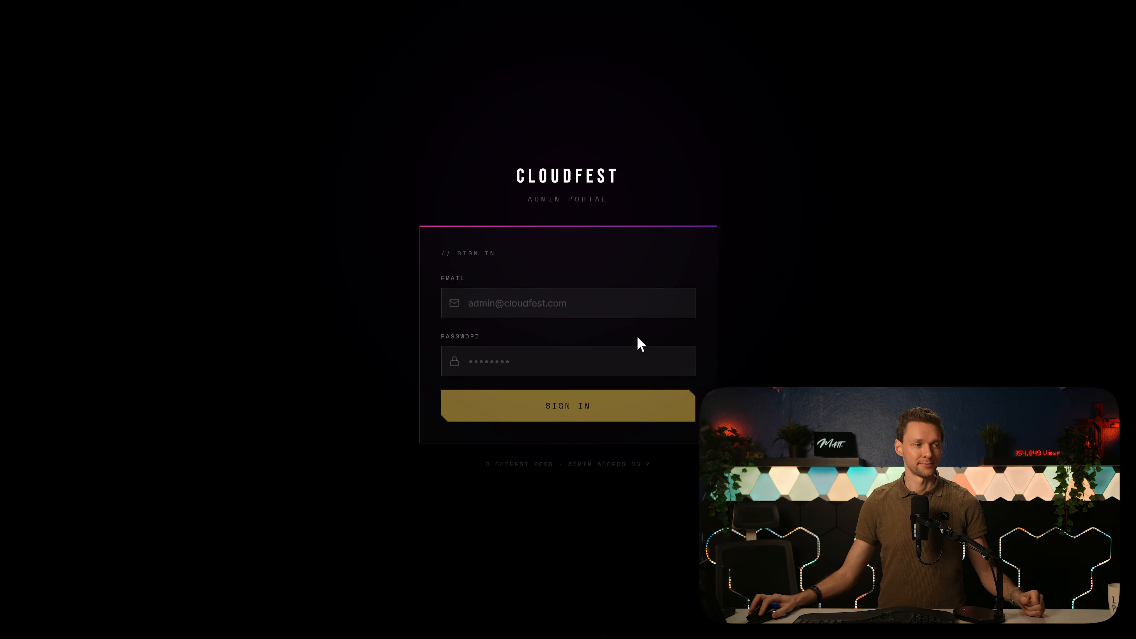
Step: Sign in to the CloudFest admin portal and search the attendee list for "vip"
key("Return")
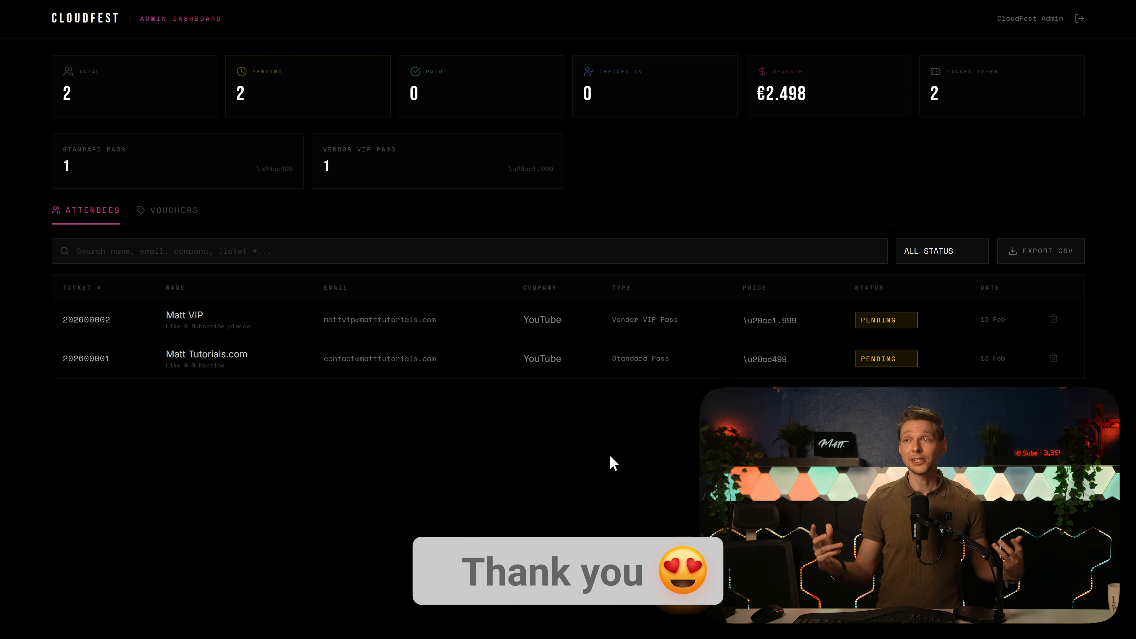
left_click(148, 253)
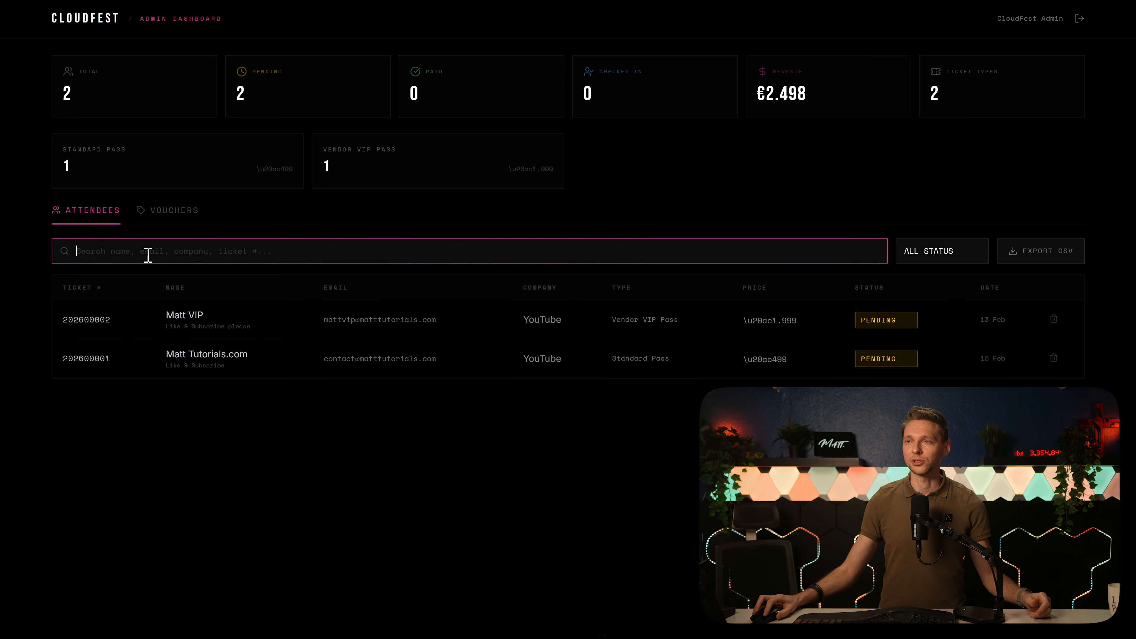
type("ma")
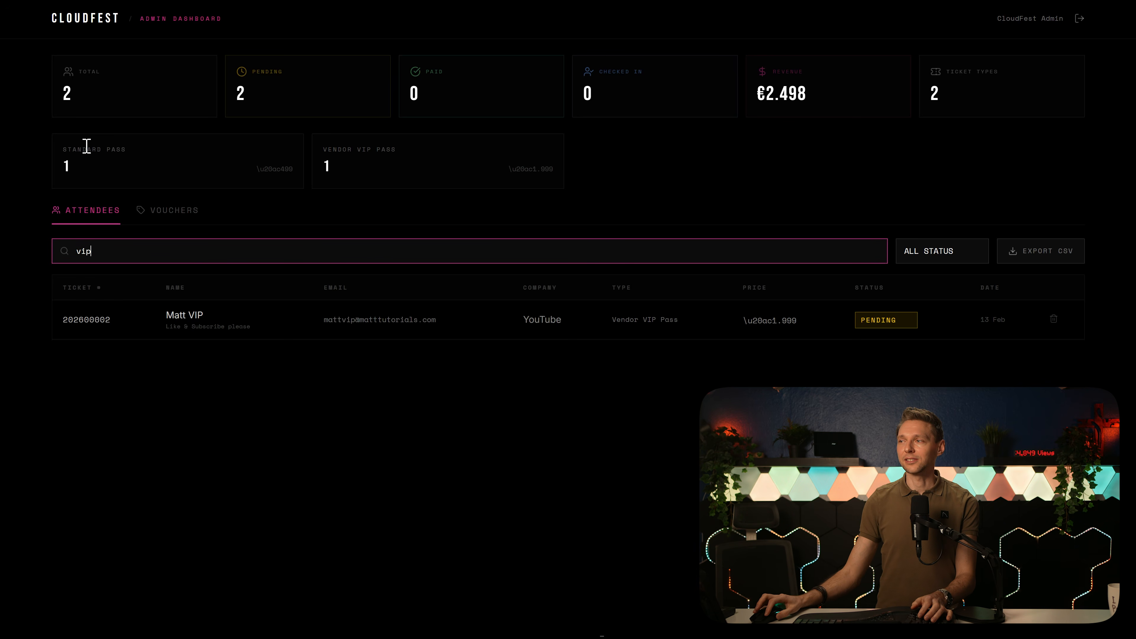
Step: Look over the voucher codes, then return to the attendees and export their list as CSV
left_click(167, 212)
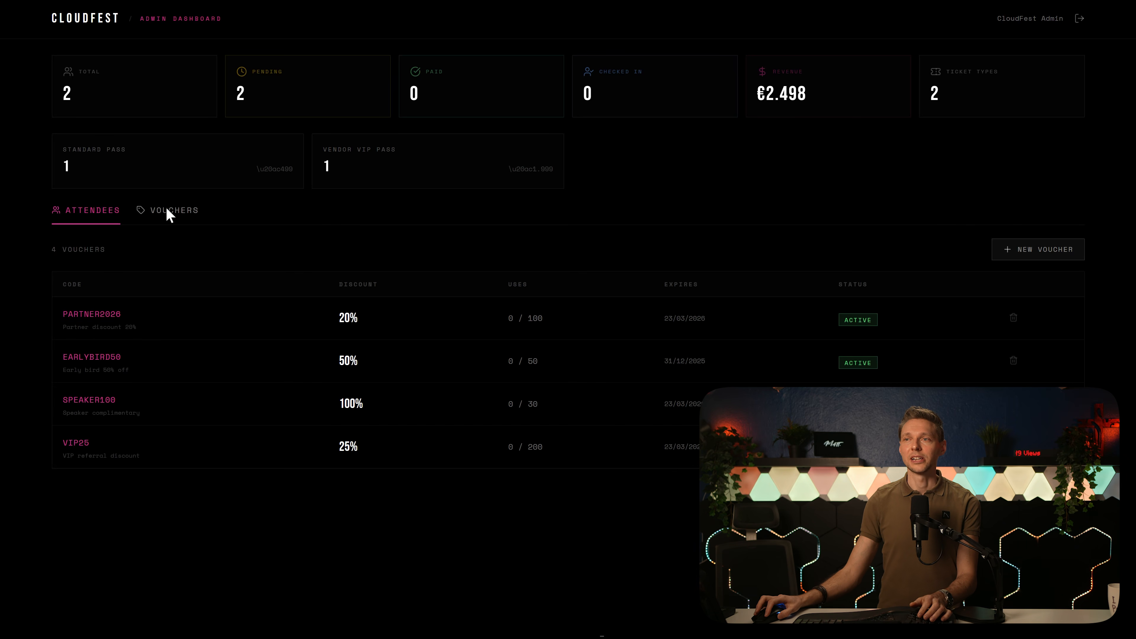
left_click(92, 212)
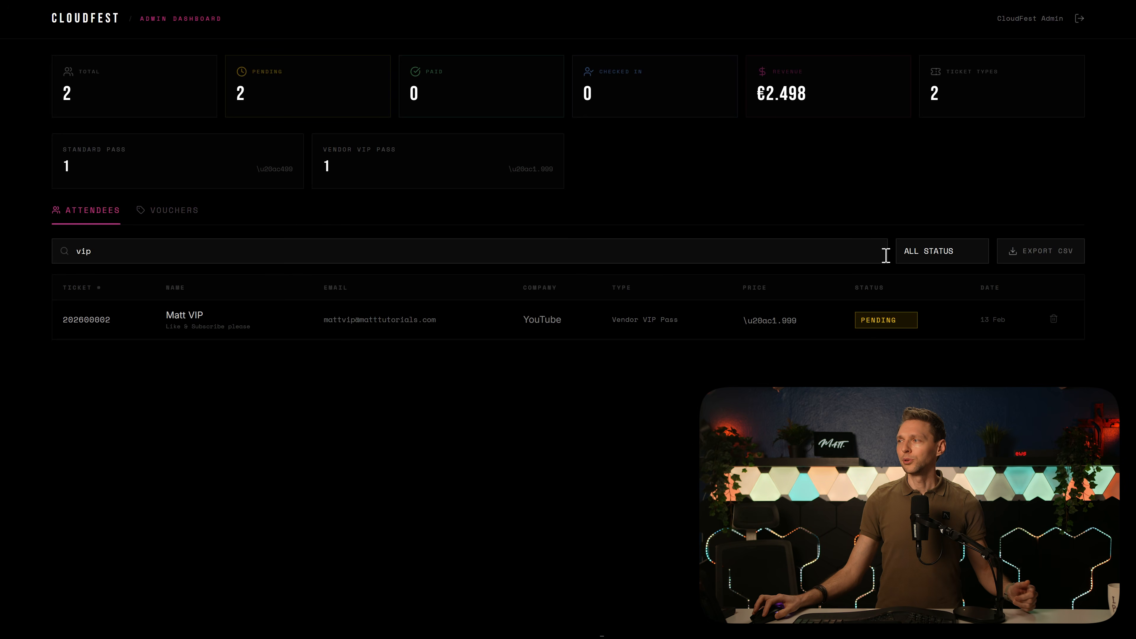
left_click(1021, 267)
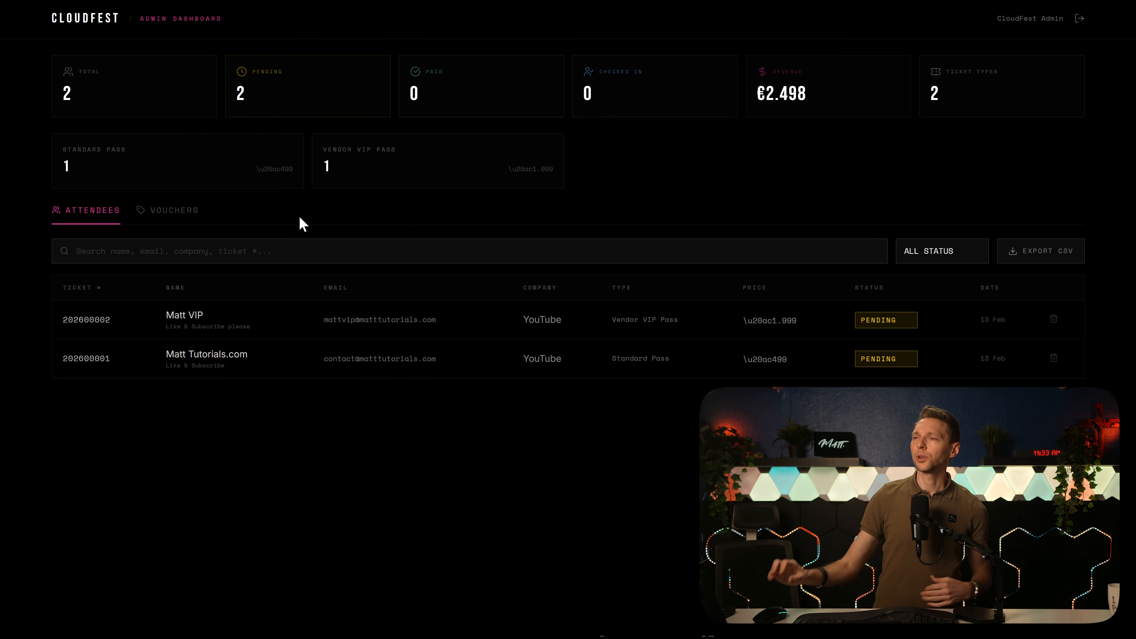
Step: Set the Vendor VIP Pass attendee's status to Paid and the Standard Pass attendee's status to Checked In
left_click(891, 321)
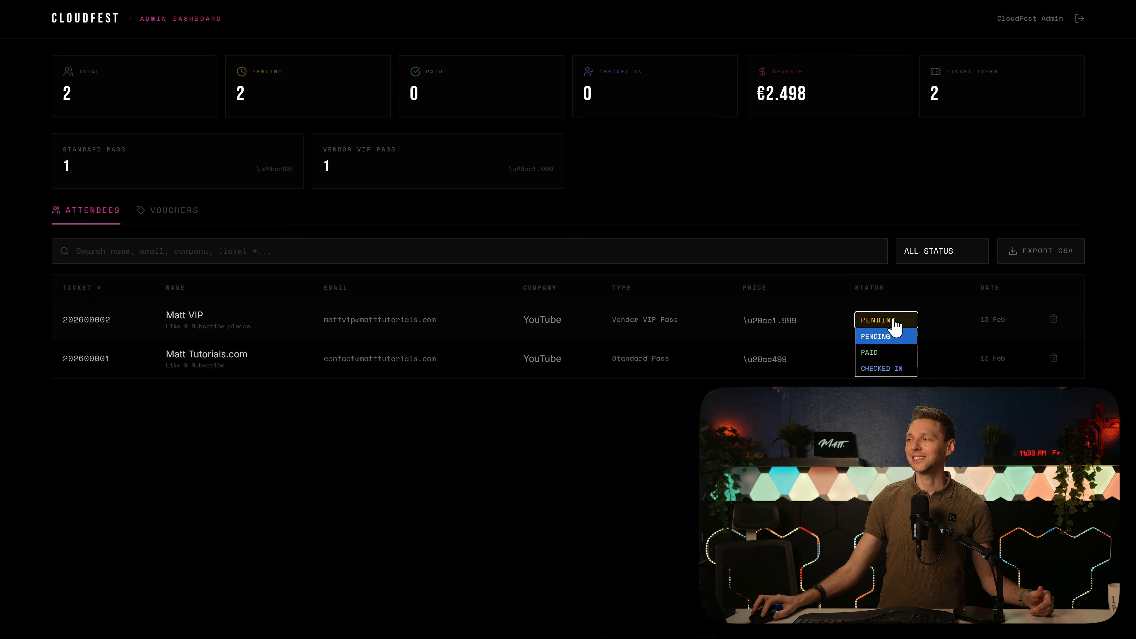
left_click(896, 347)
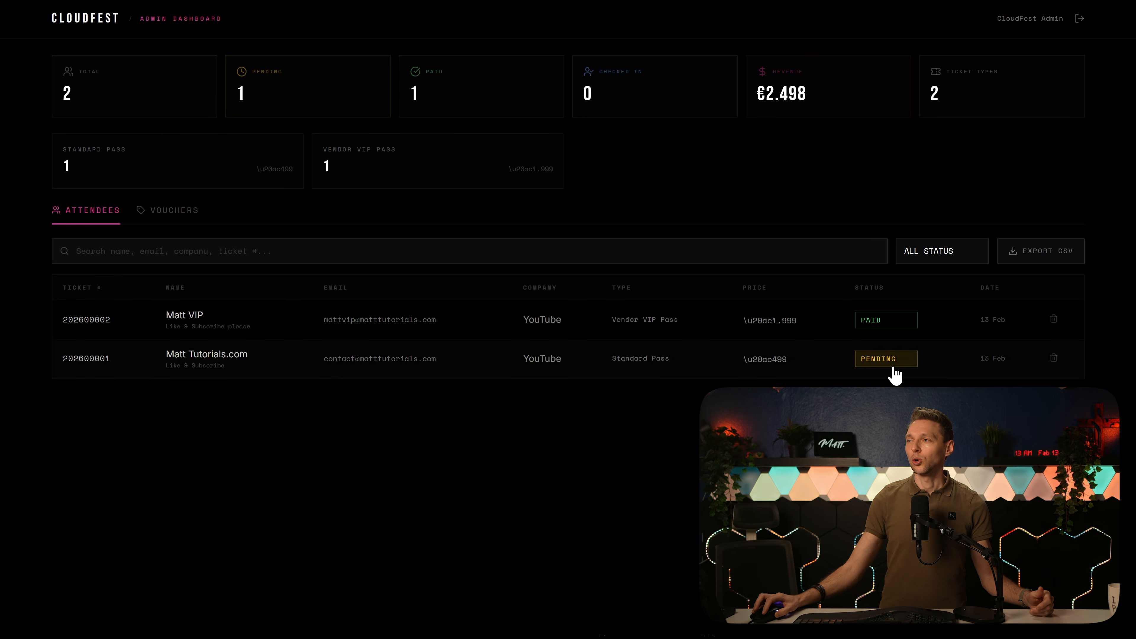
left_click(890, 399)
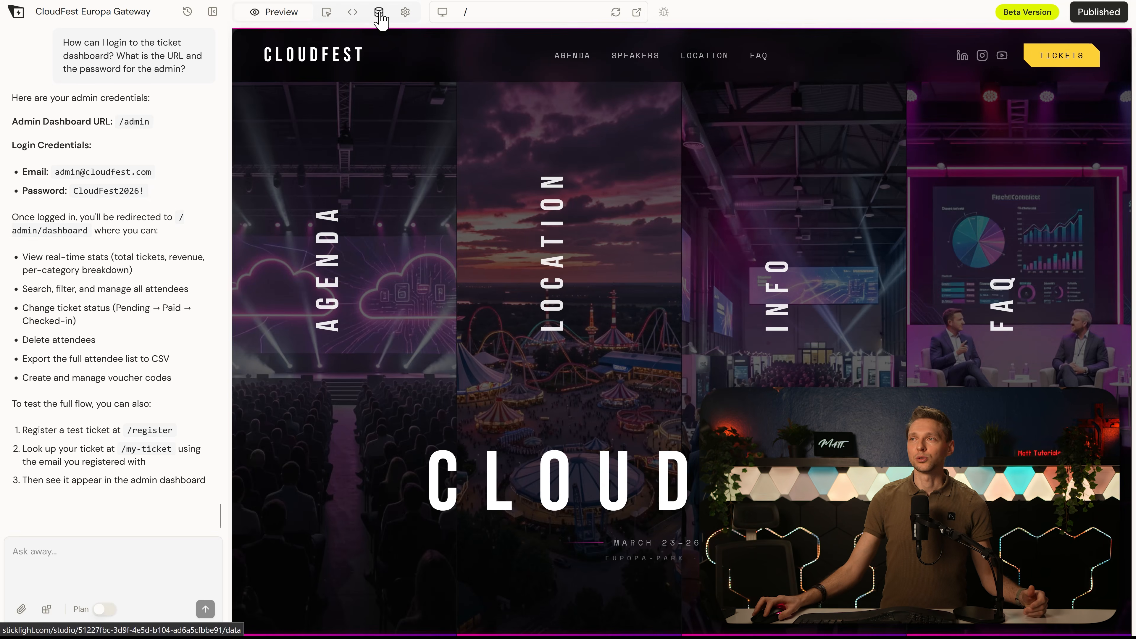
Step: Open the Attendees table in the project's database and examine its records across all columns
left_click(378, 14)
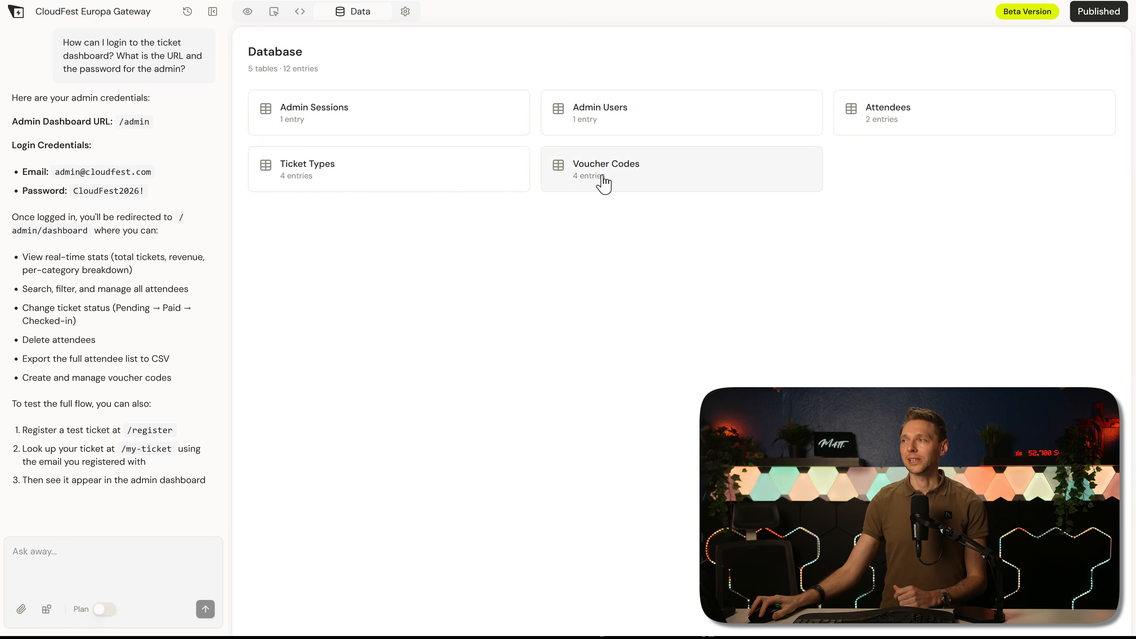
left_click(901, 119)
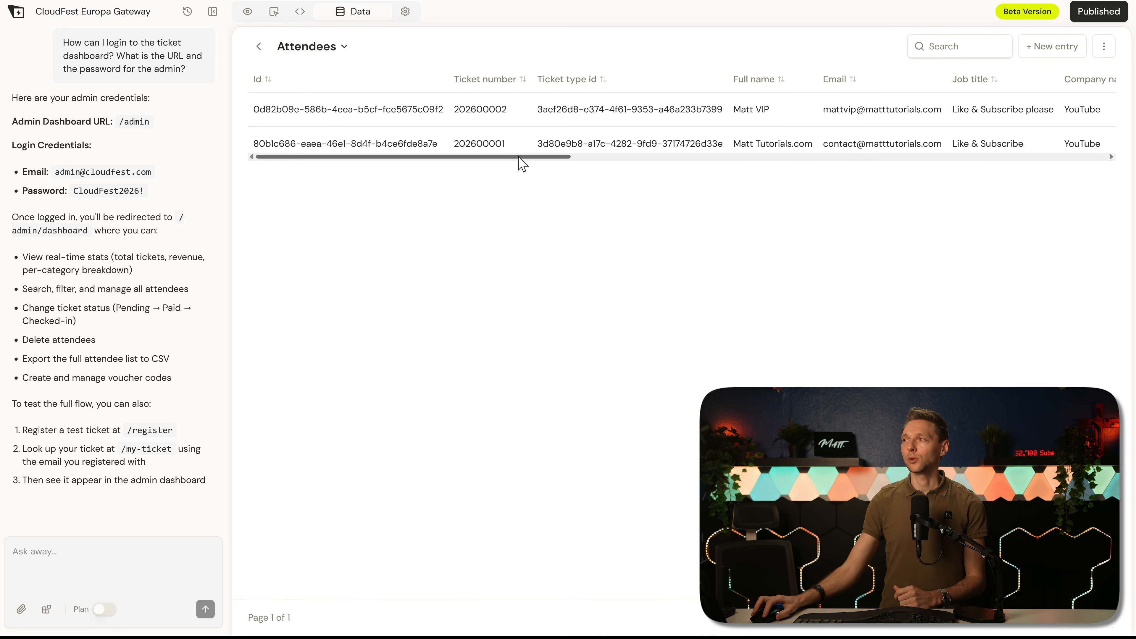
left_click_drag(499, 157, 1119, 161)
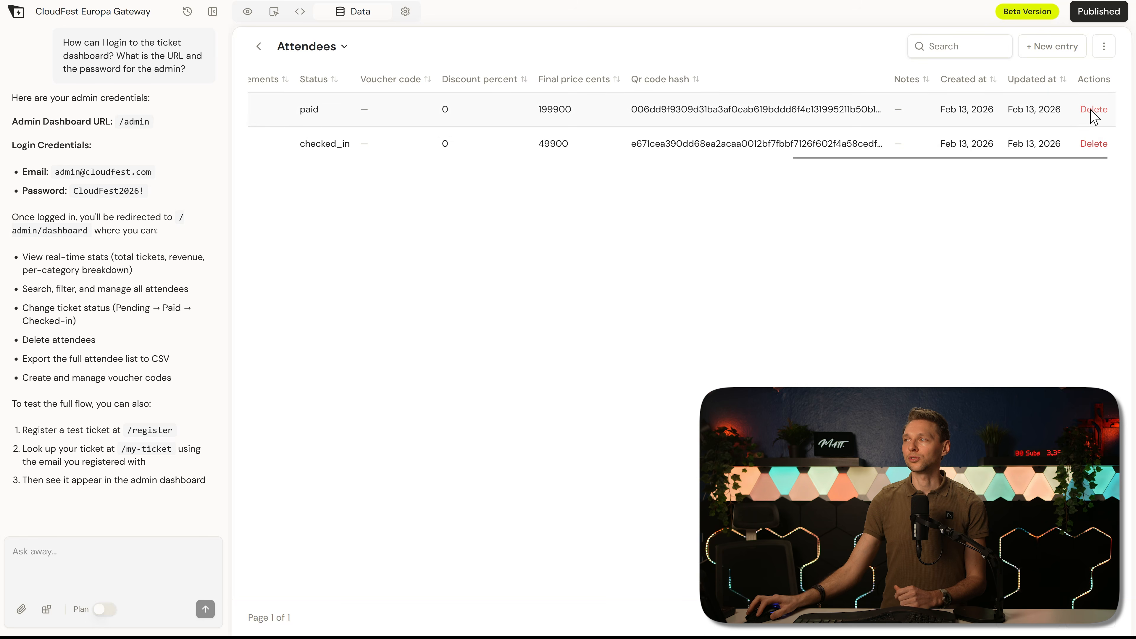
left_click_drag(899, 157, 378, 165)
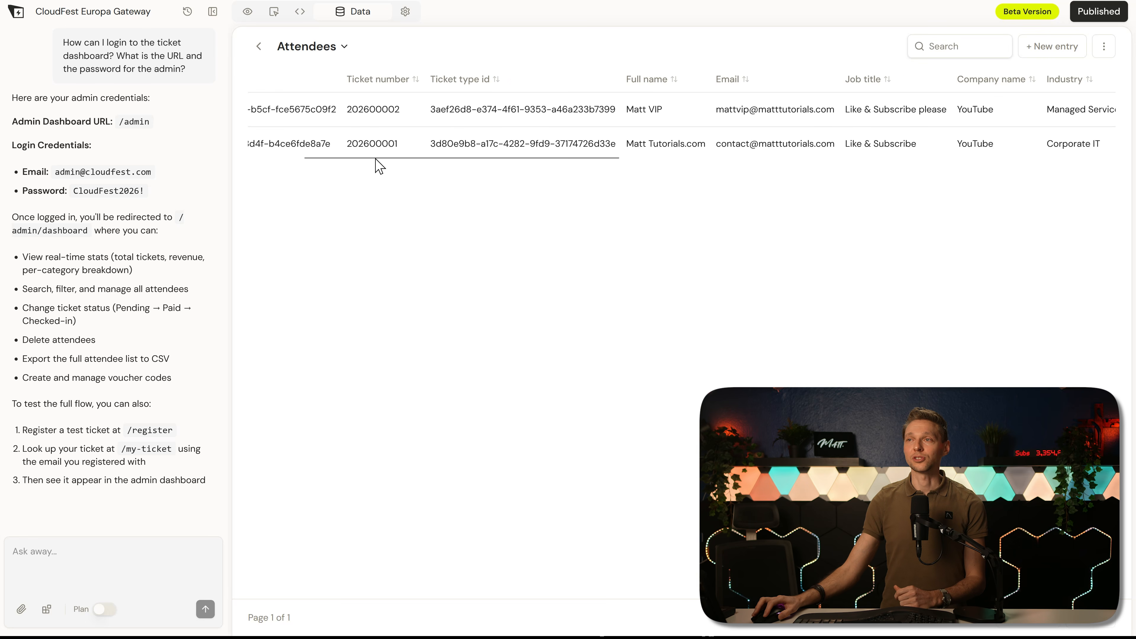
left_click(308, 117)
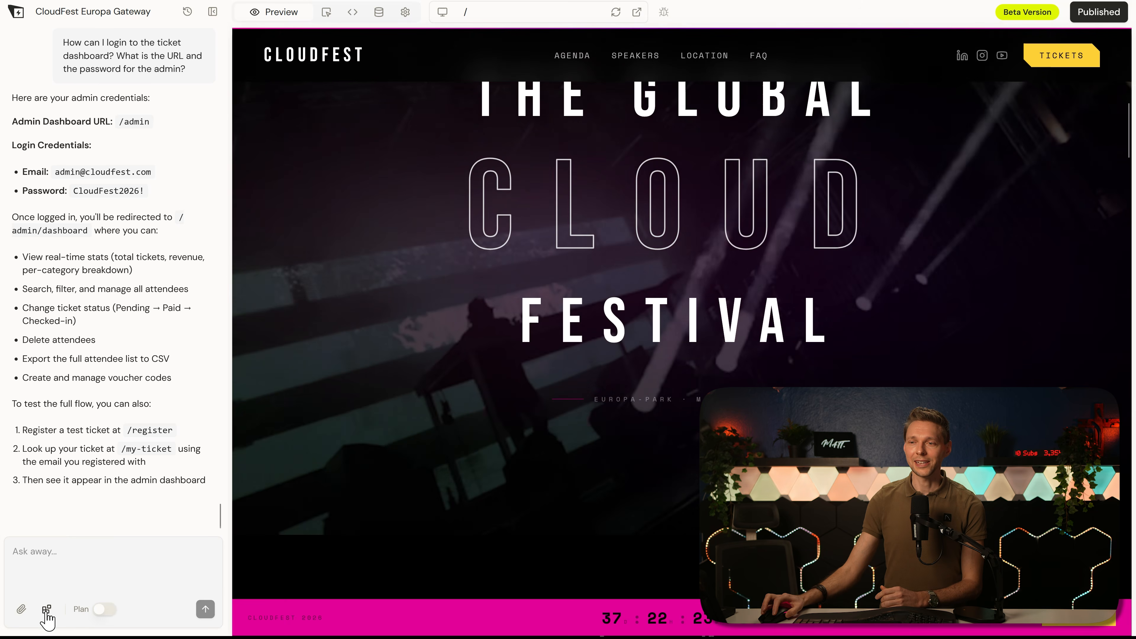
Step: Select the Logo Grid widget, attach the partner logo images, and write the prompt "Add this logo carousel instead of the existing" section
left_click(46, 609)
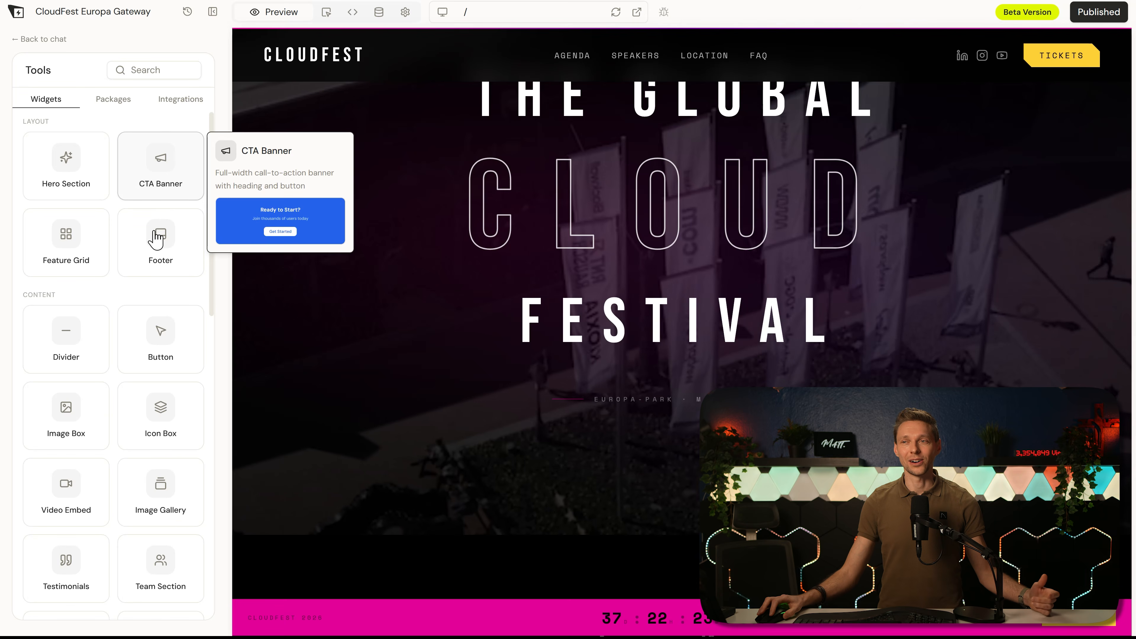
left_click_drag(213, 174, 203, 320)
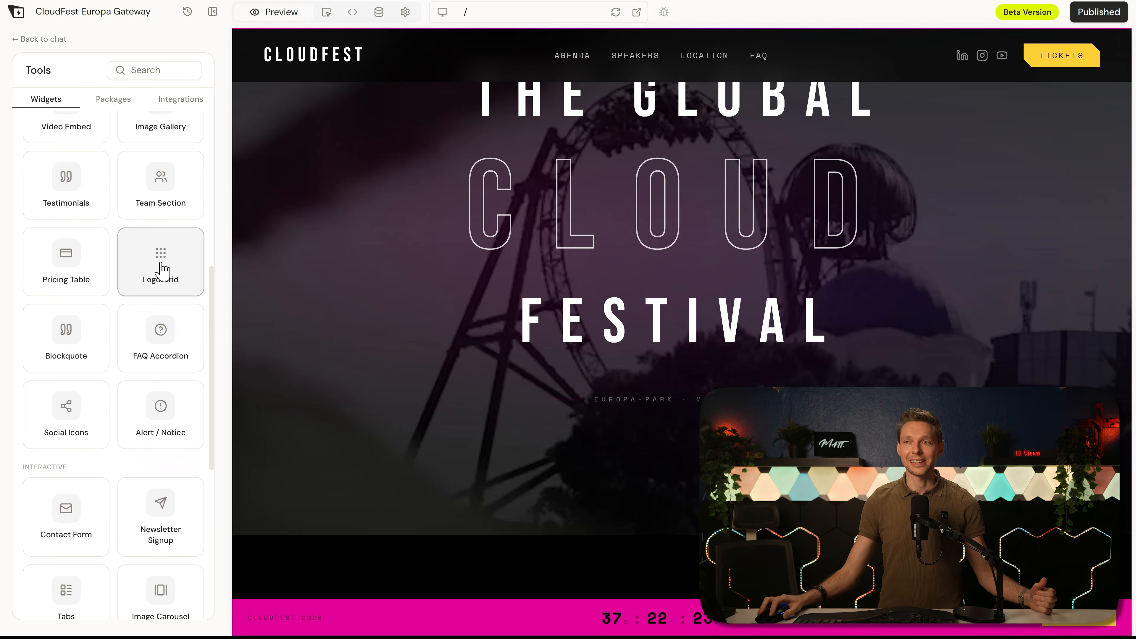
left_click(161, 275)
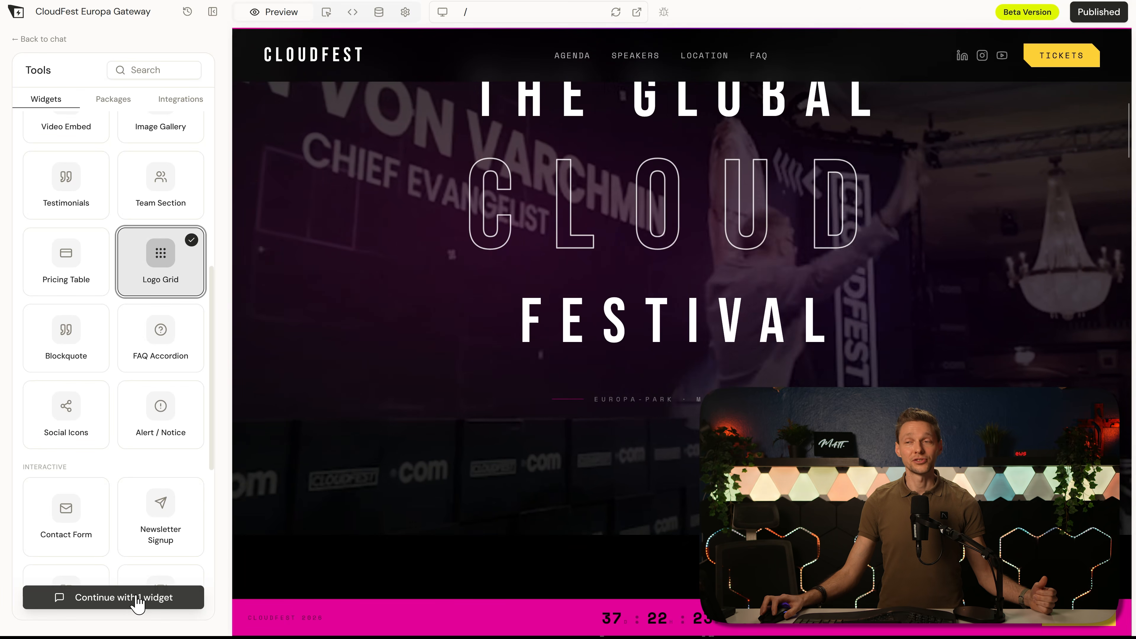
left_click(136, 598)
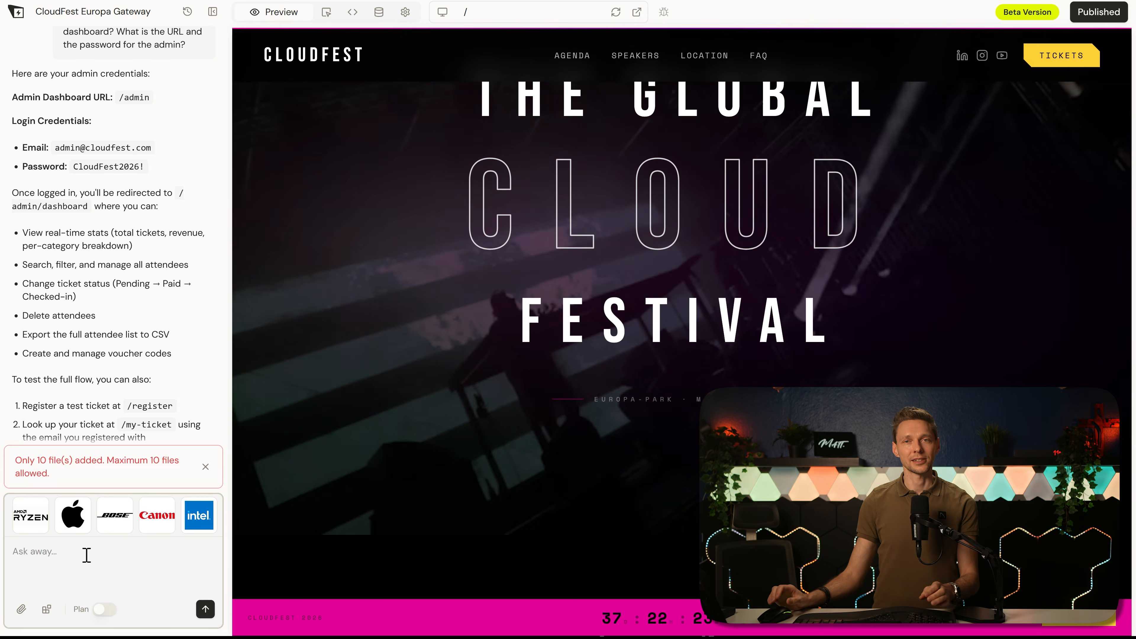
type("Add this lo")
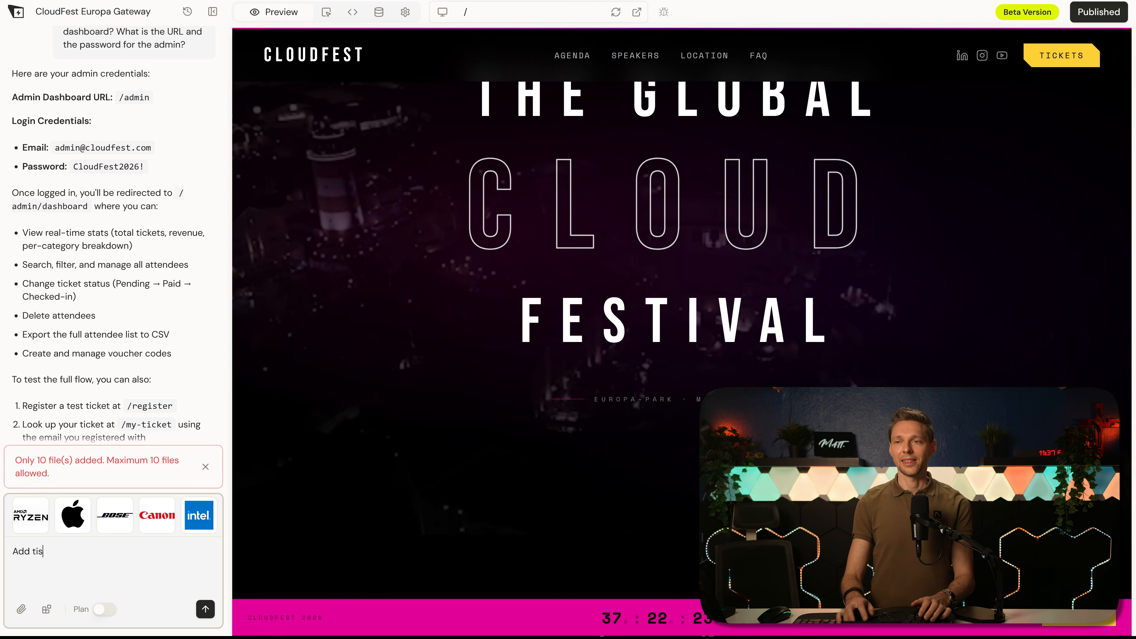
type("go carousel instea")
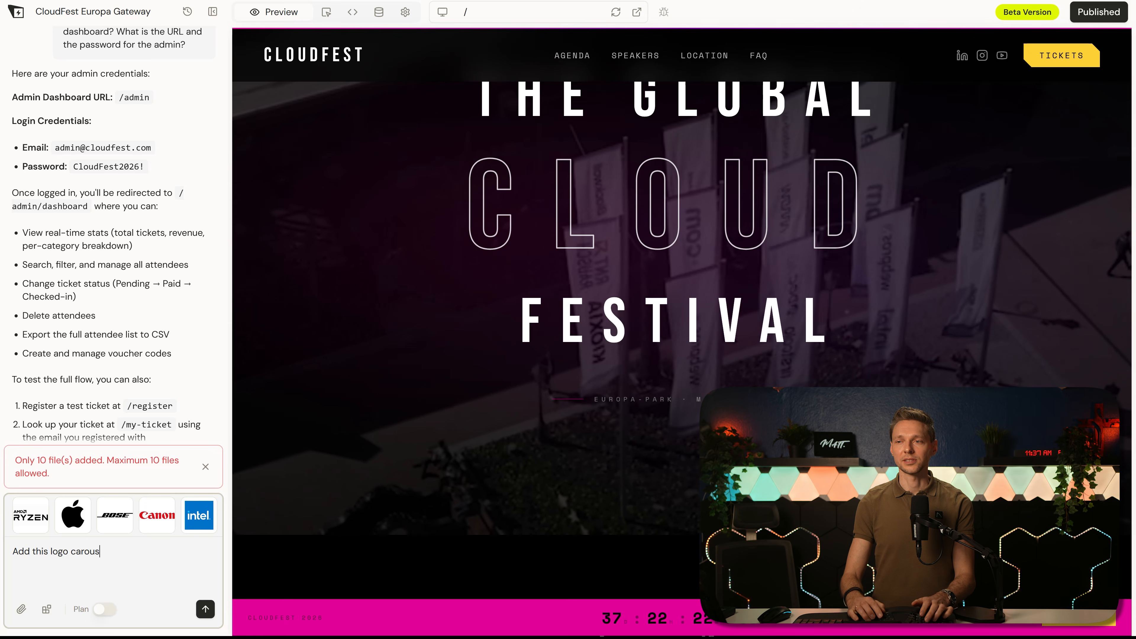
type("d of the existing")
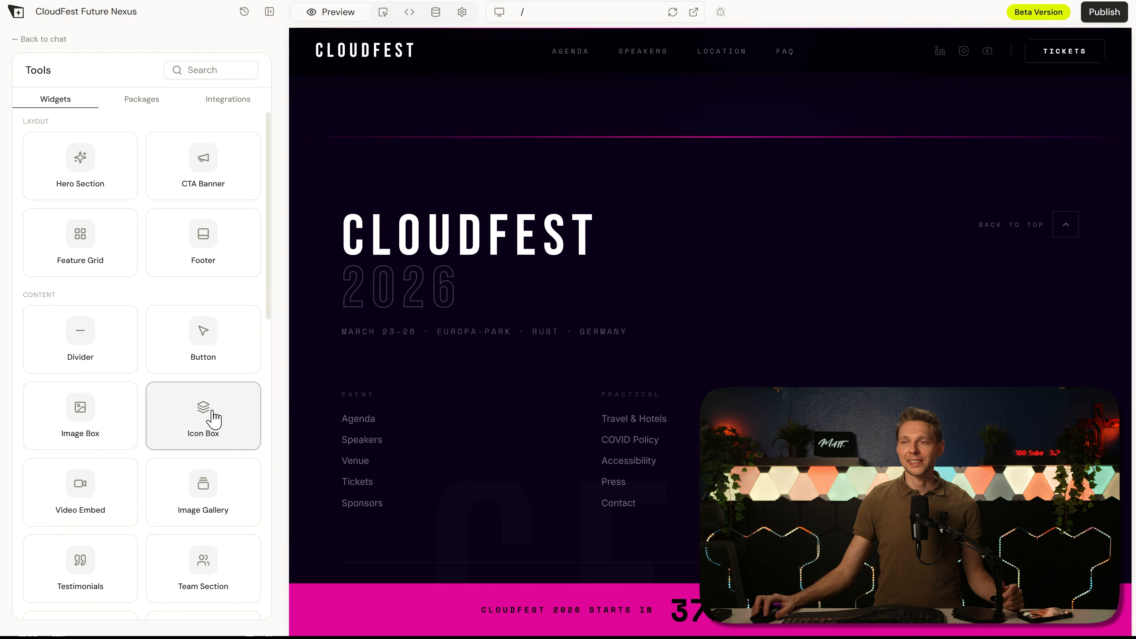
Step: Look through the available widgets and the installable packages in the tools library
left_click_drag(269, 229, 266, 362)
scroll(216, 386, "down", 3)
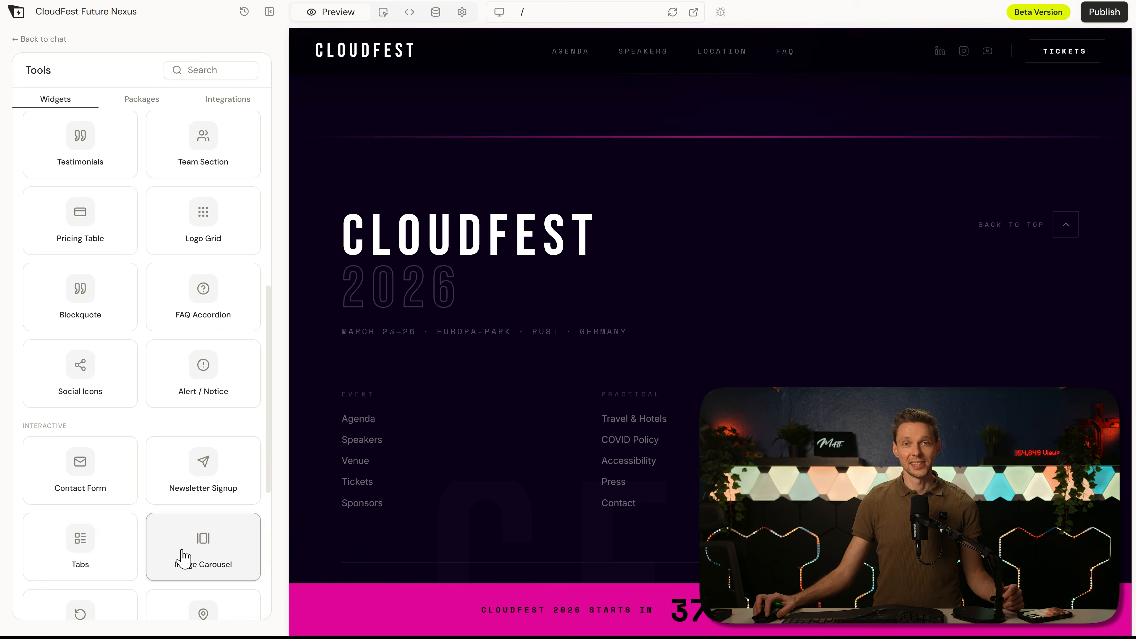
left_click(145, 108)
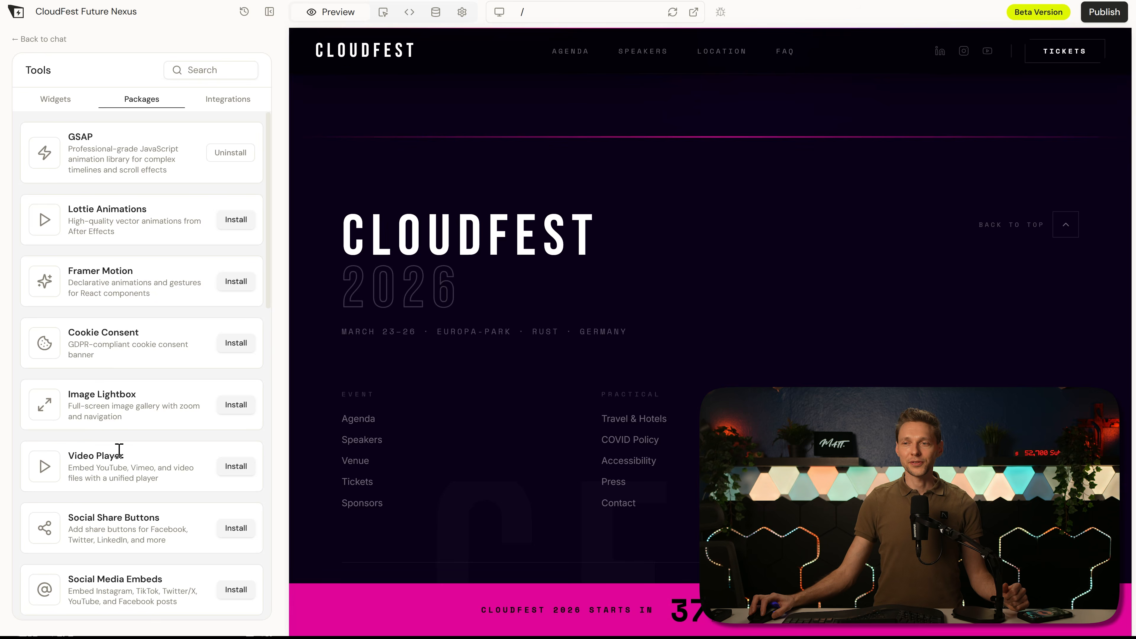
scroll(173, 355, "down", 5)
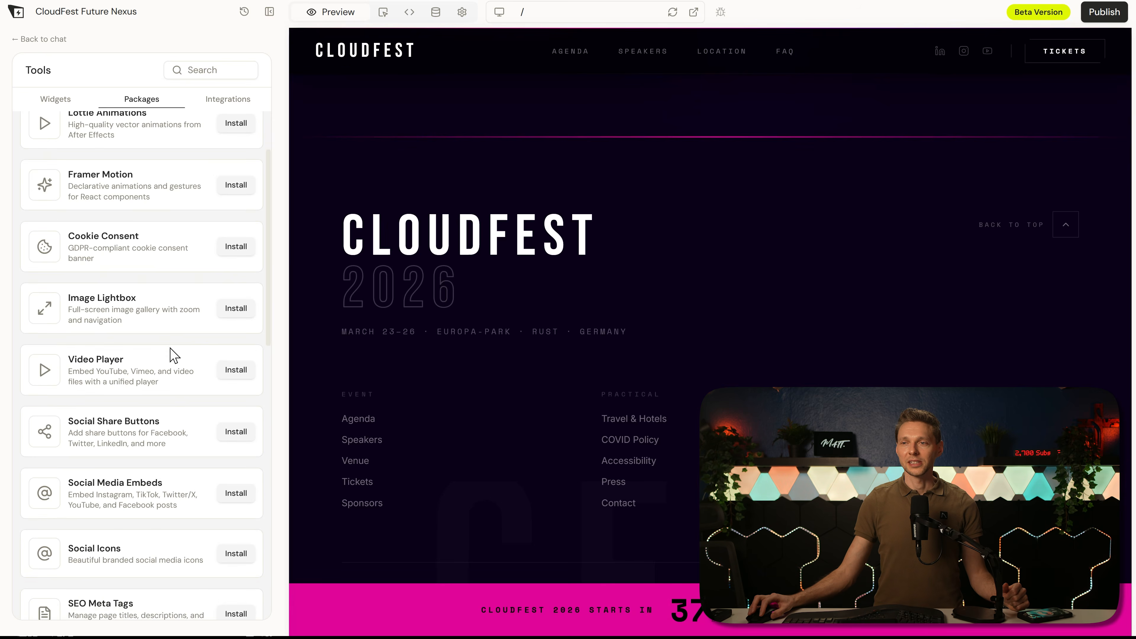
scroll(190, 380, "down", 6)
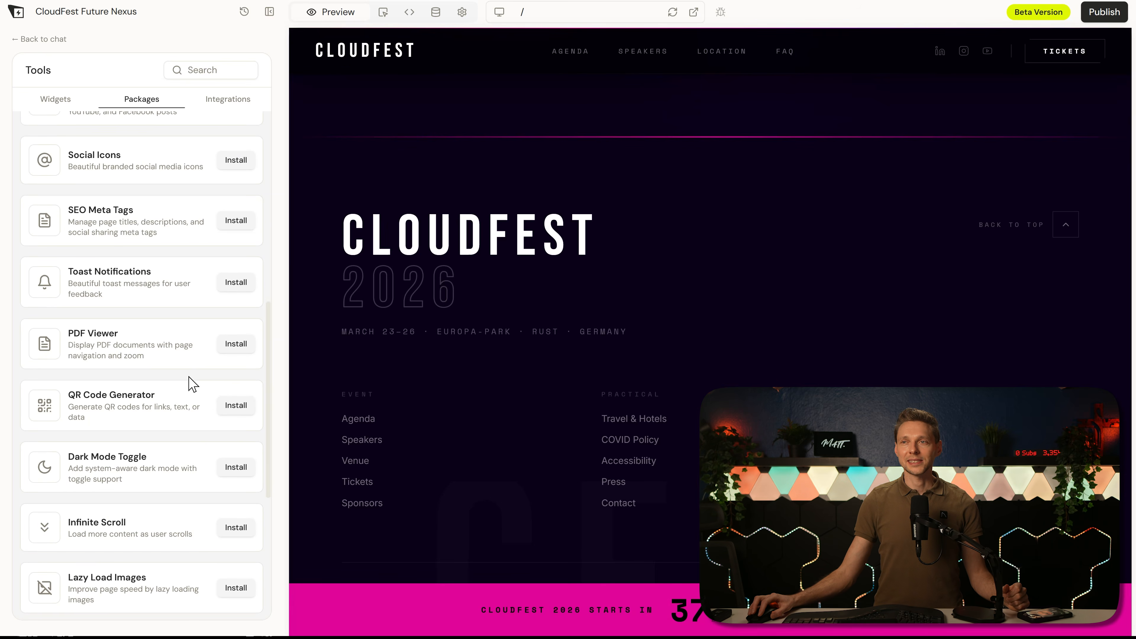
scroll(140, 228, "up", 11)
Step: Look over the available integrations and open the Google Analytics setup at its GA4 Measurement ID field
left_click(225, 100)
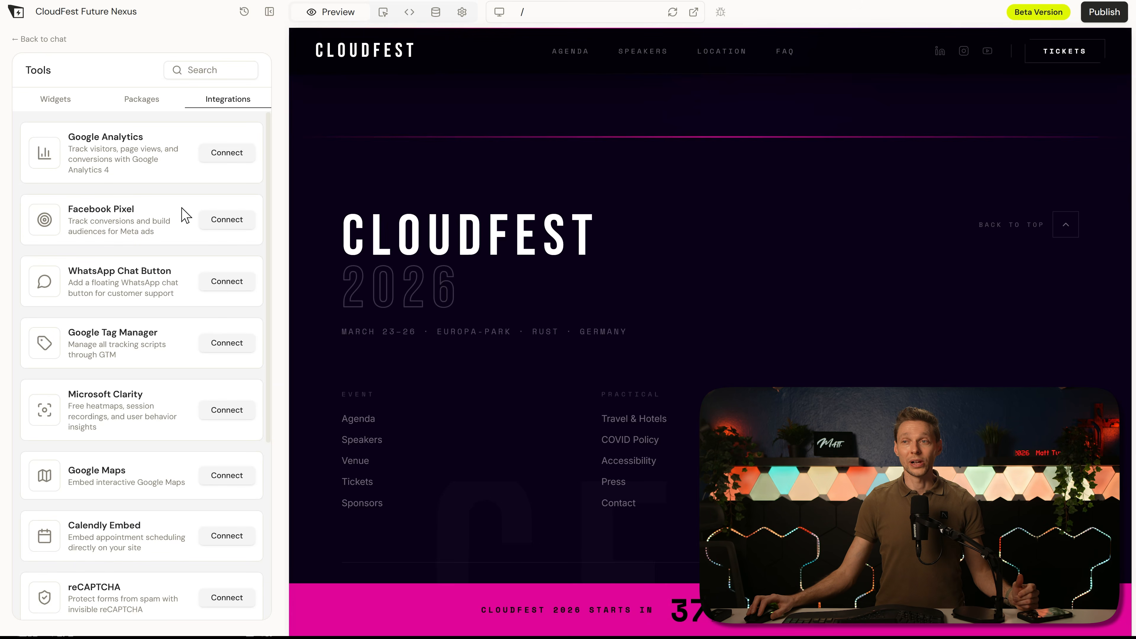
scroll(178, 219, "down", 1)
left_click(238, 153)
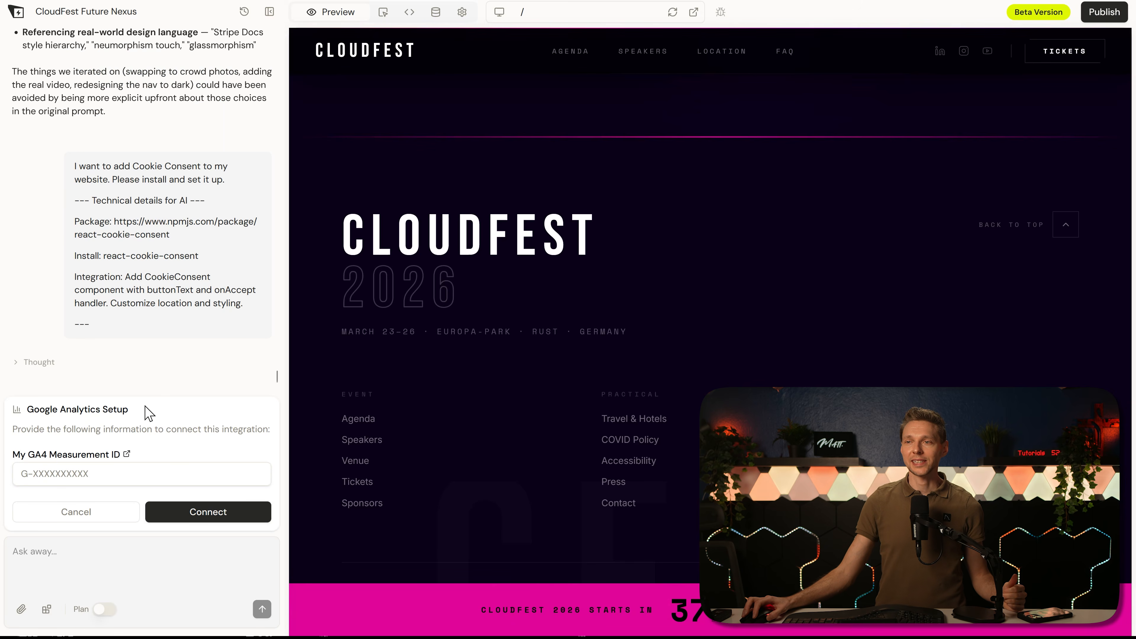
left_click(142, 473)
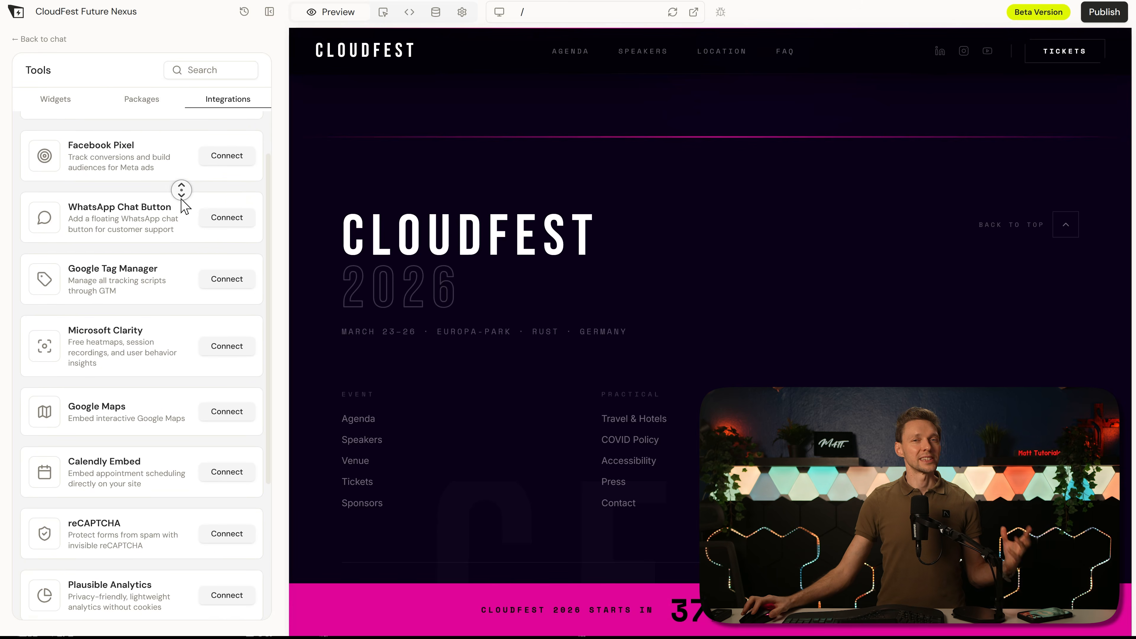
Step: Browse the remaining integrations down to Freemius Checkout and open the reCAPTCHA setup at its site key field
scroll(181, 190, "down", 3)
scroll(181, 189, "down", 2)
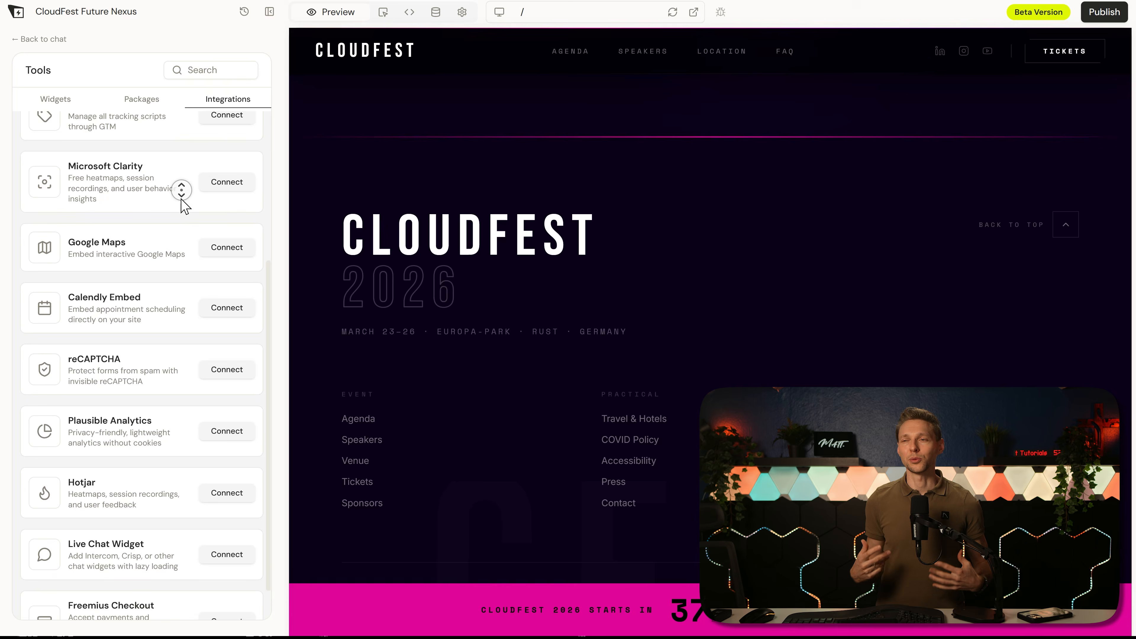
middle_click(181, 199)
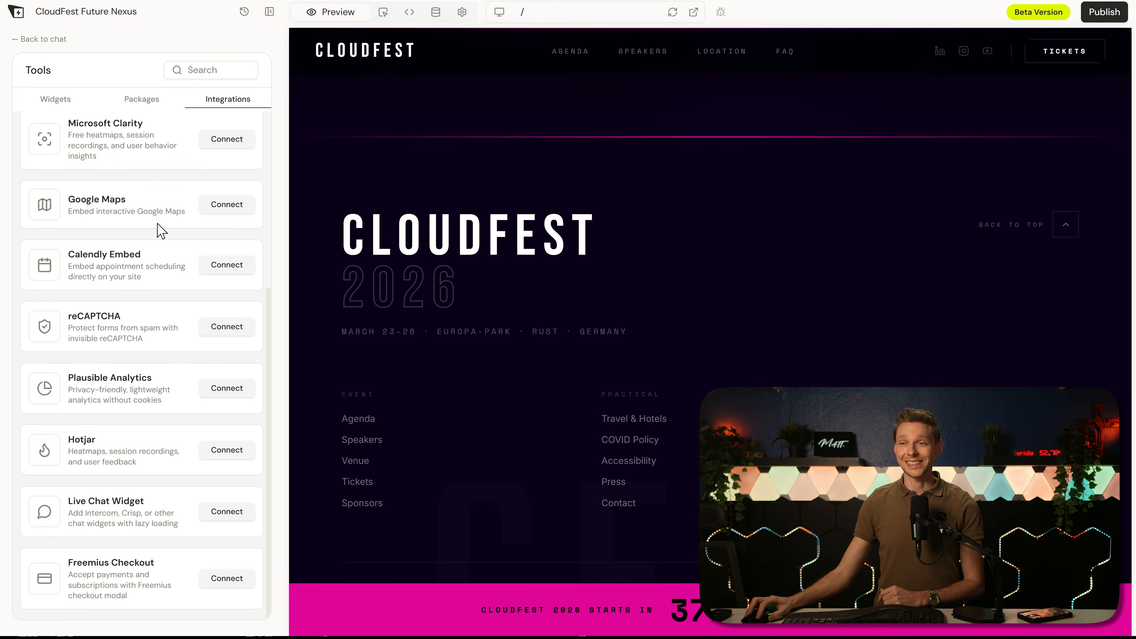
left_click(227, 327)
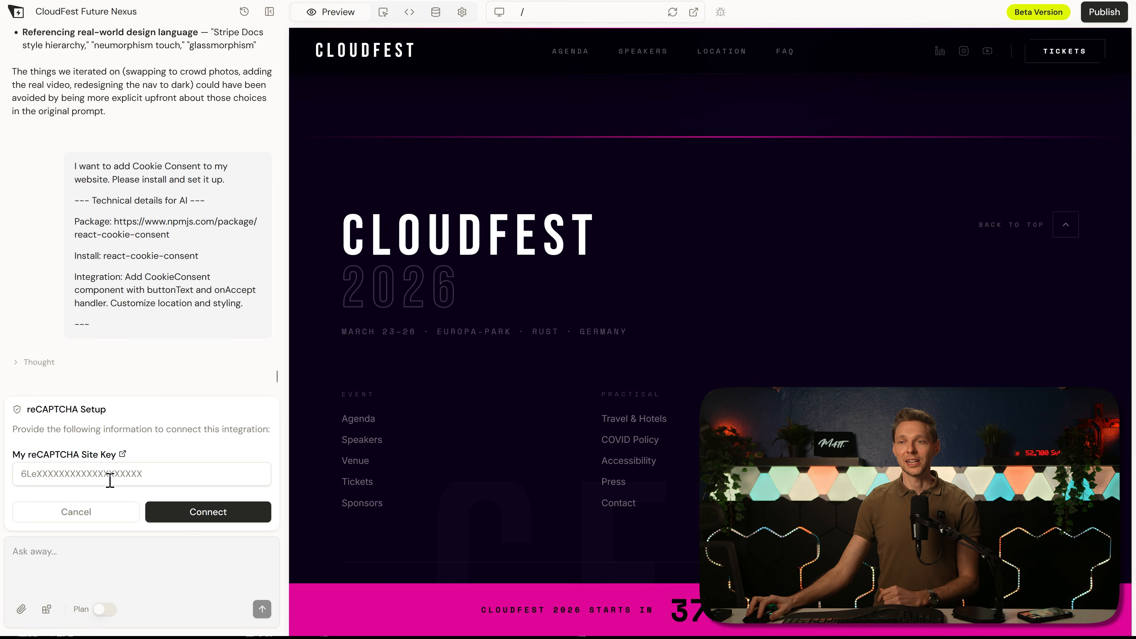
left_click(123, 474)
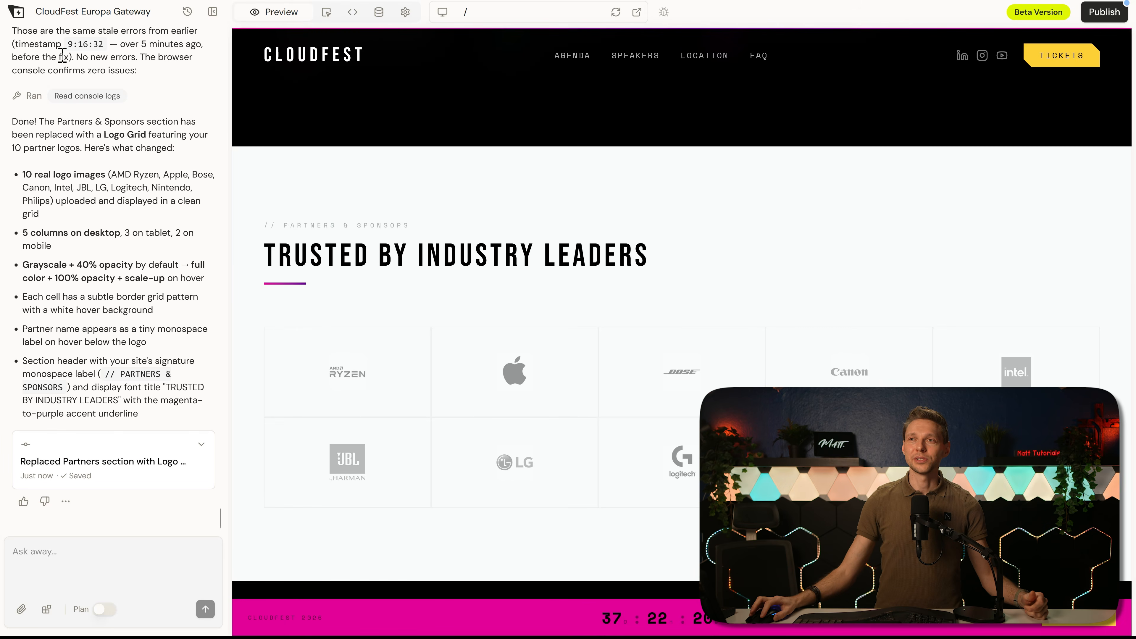
Step: Turn on sound notifications in the user preferences and open the interface language choices
left_click(16, 13)
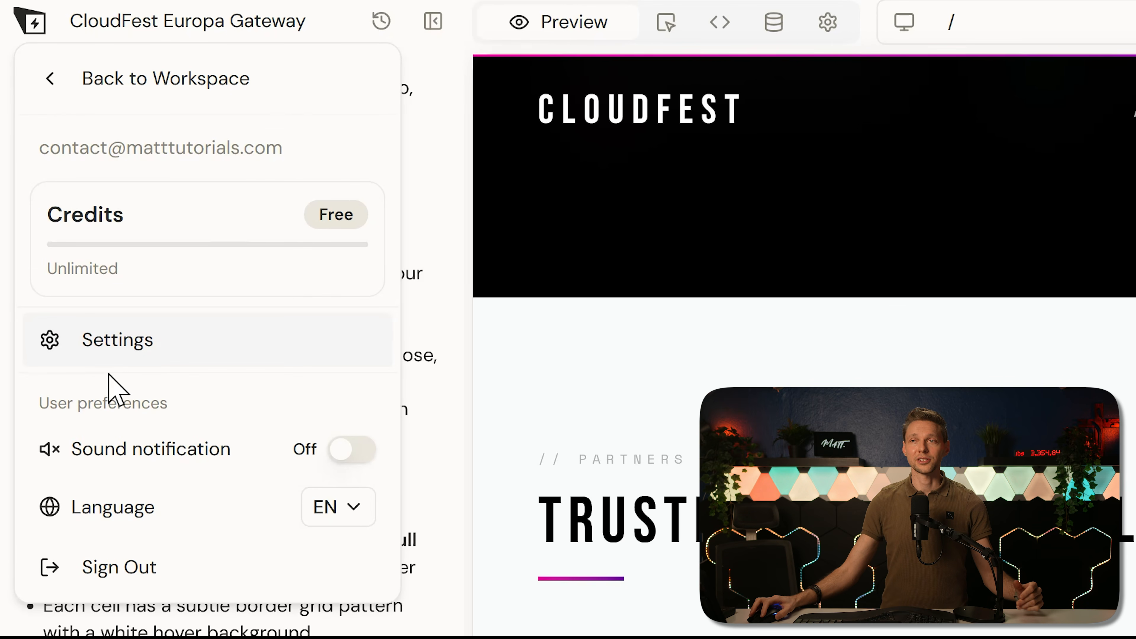
left_click(343, 450)
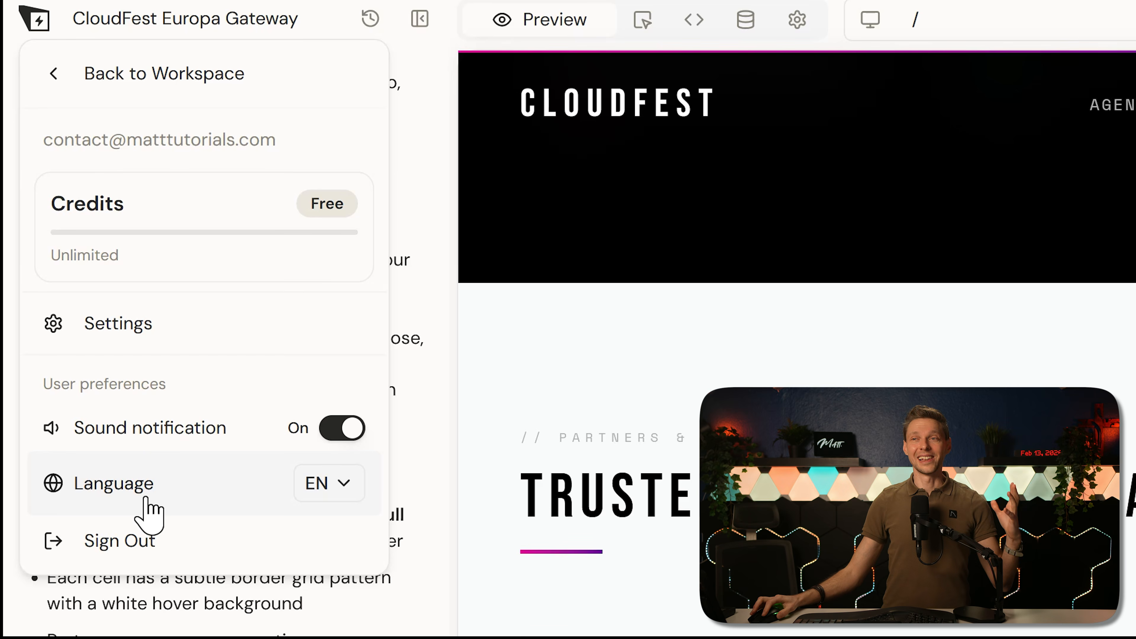
left_click(333, 487)
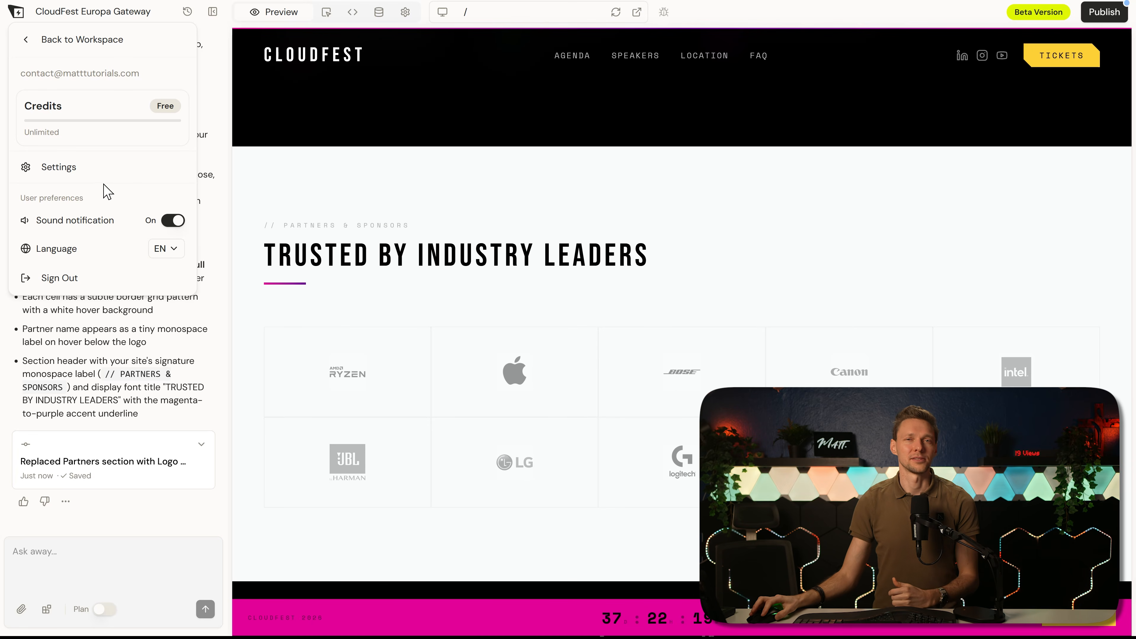
Step: Open the published AERO-X Digital Hangar site from the workspace and lower the credit range filter in its Armory
left_click(51, 43)
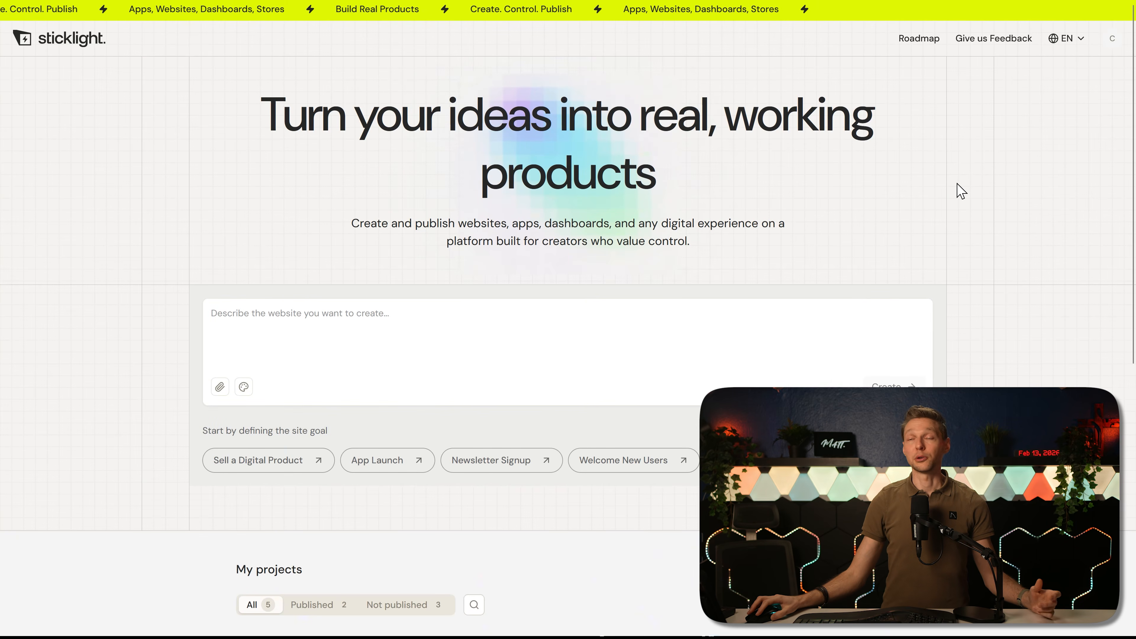
middle_click(967, 198)
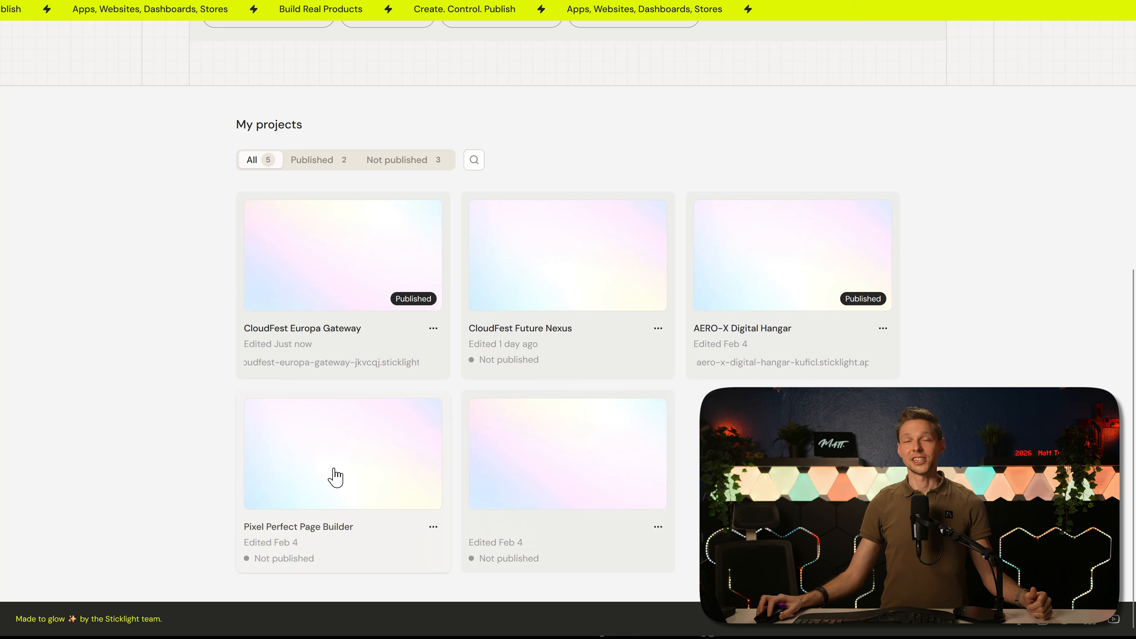
left_click(837, 292)
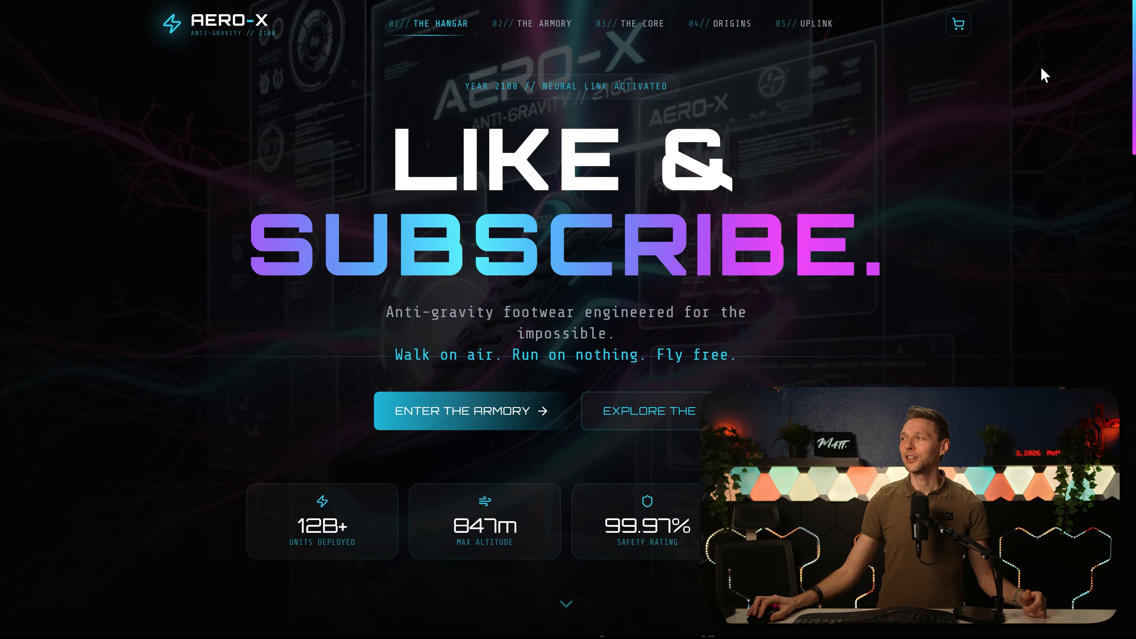
middle_click(1089, 75)
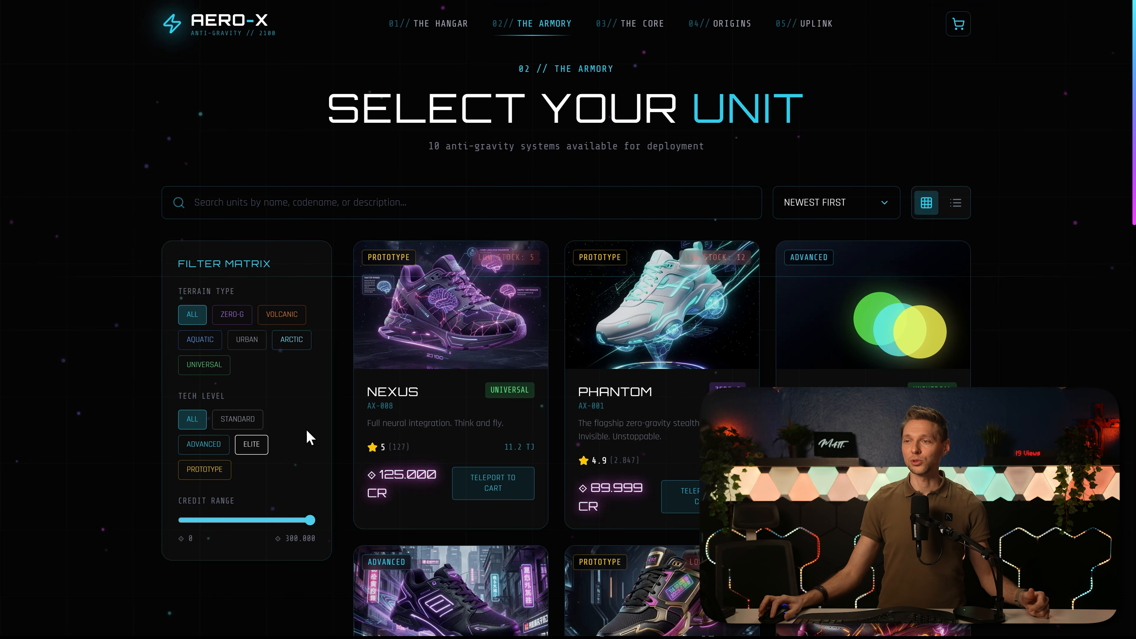
left_click_drag(316, 523, 247, 520)
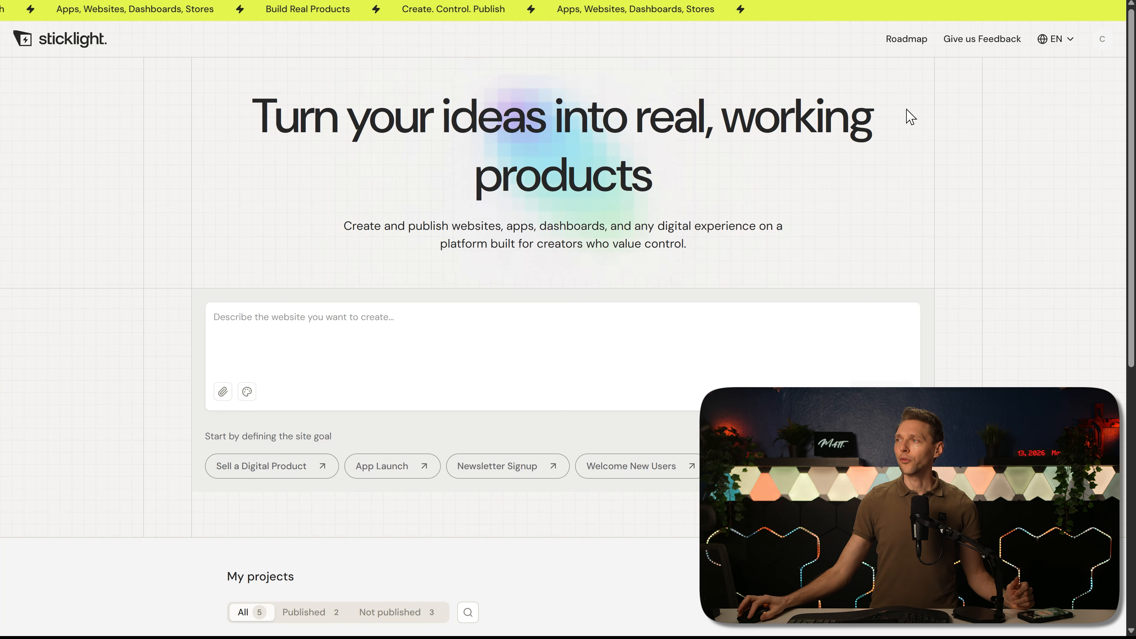
Step: View the Visual Manual Editing Interface item on the Sticklight roadmap, then open the form for submitting a feature idea
left_click(906, 40)
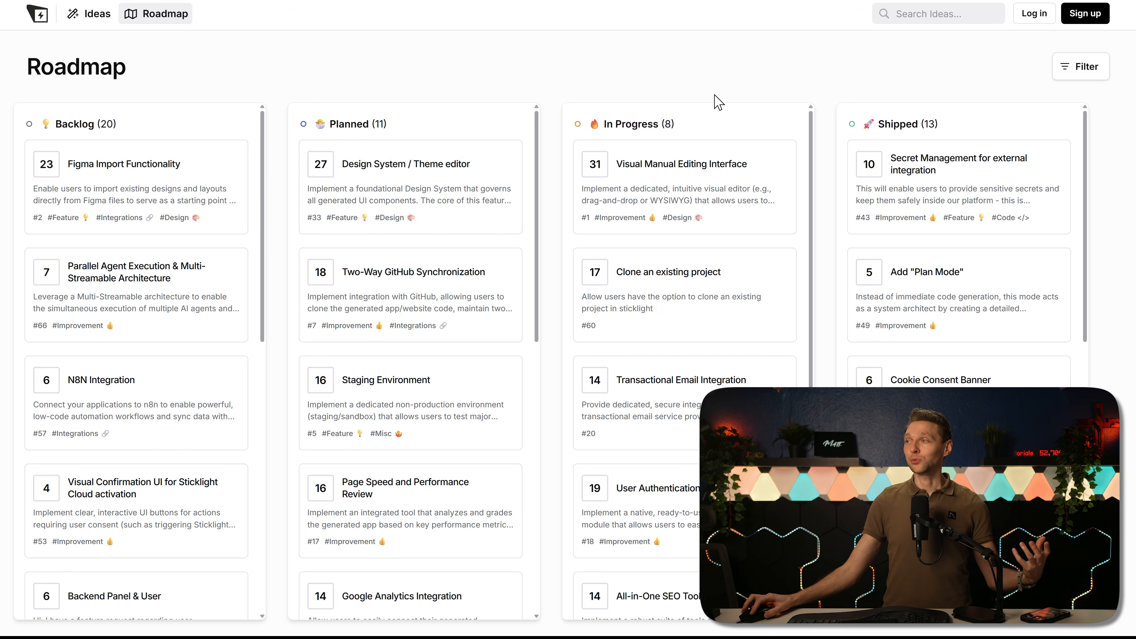
left_click(641, 179)
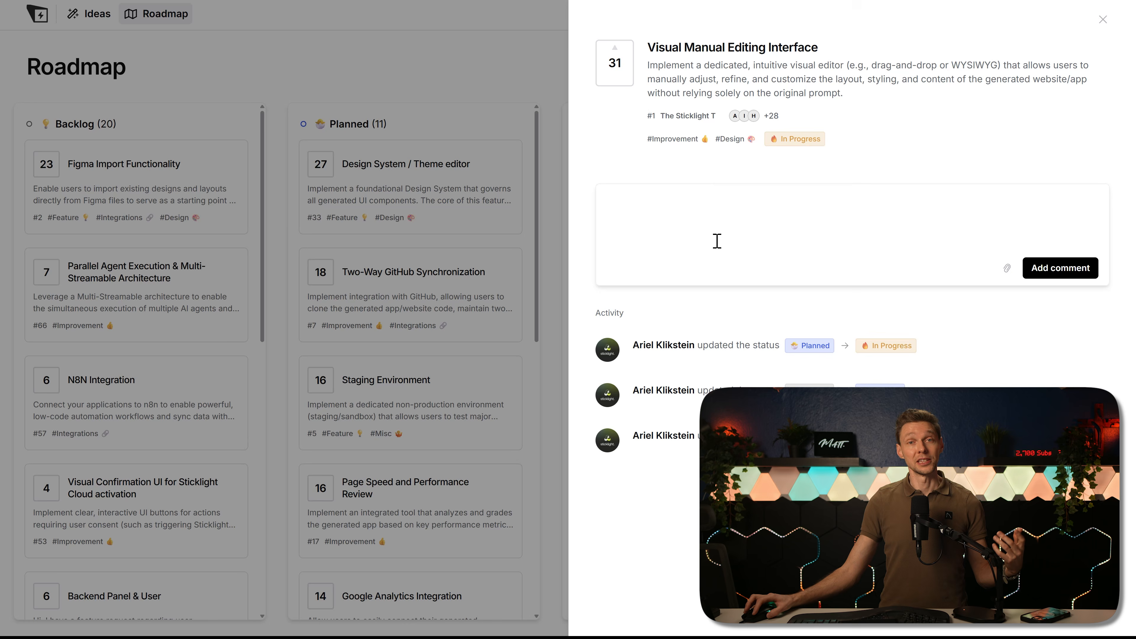
left_click(1103, 20)
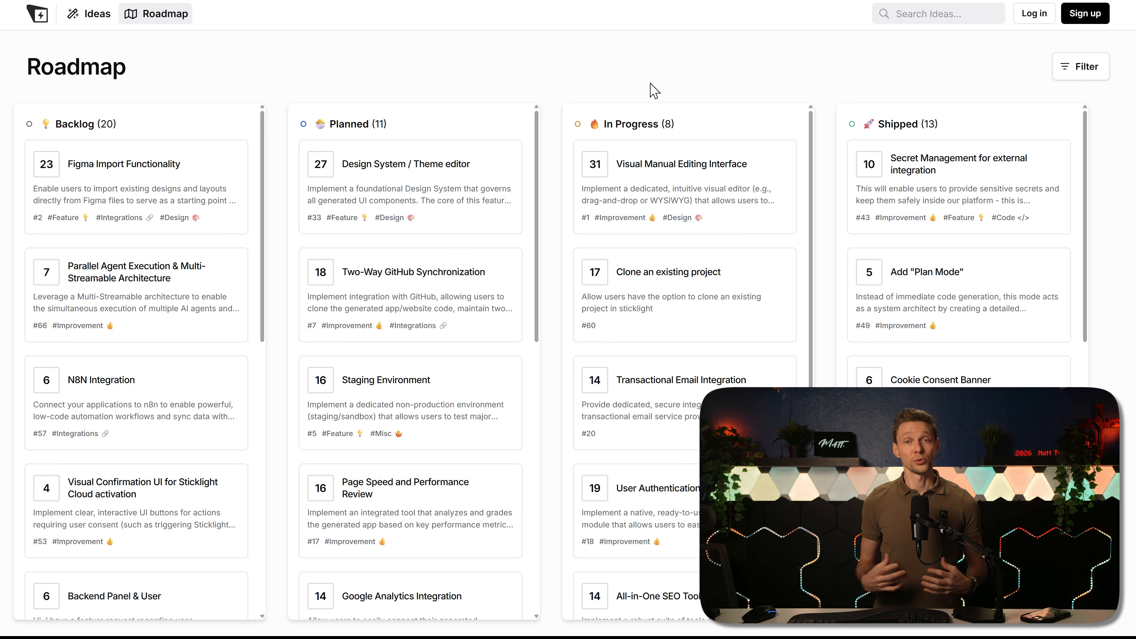
left_click(91, 16)
left_click(836, 68)
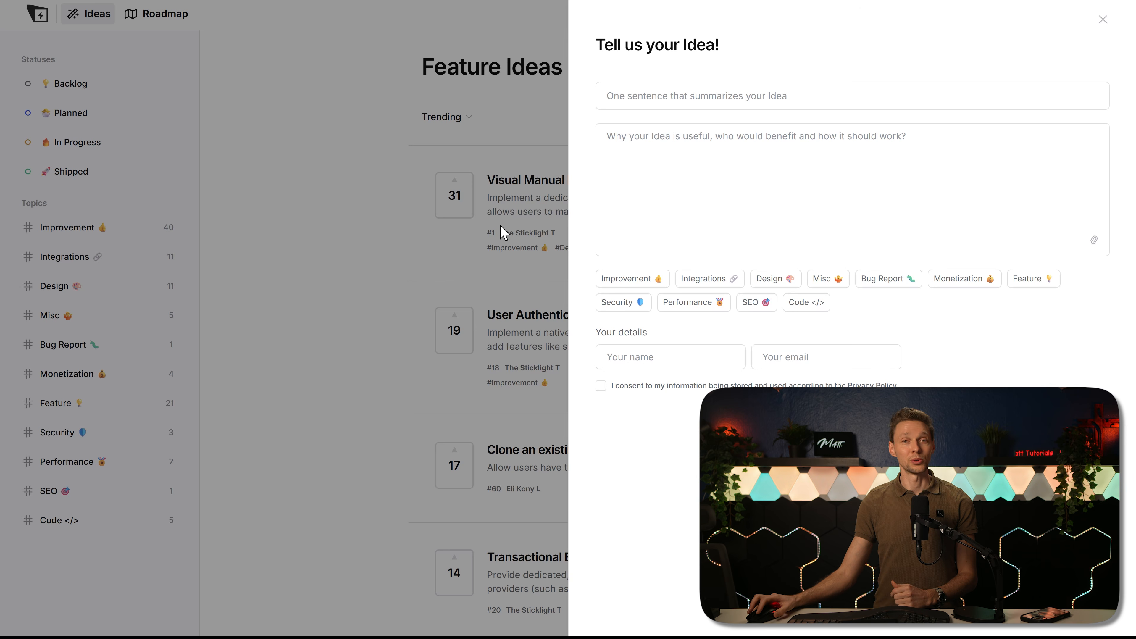